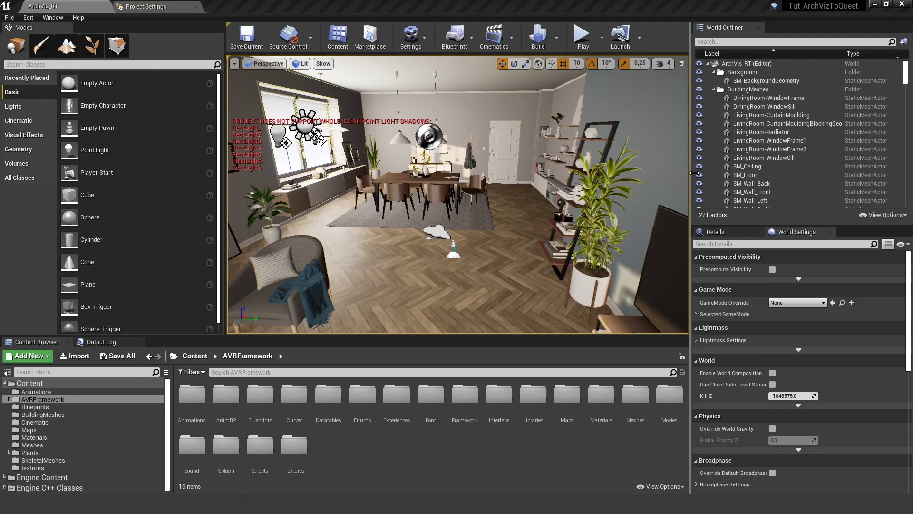
Step: Widen the viewport and look over the living room towards the lights at the windows
drag(694, 172, 735, 172)
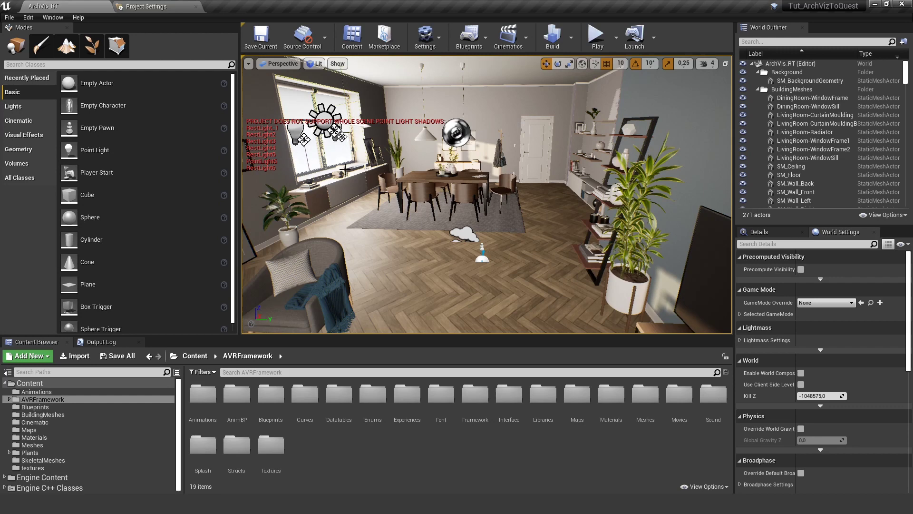
right_drag(367, 163, 322, 73)
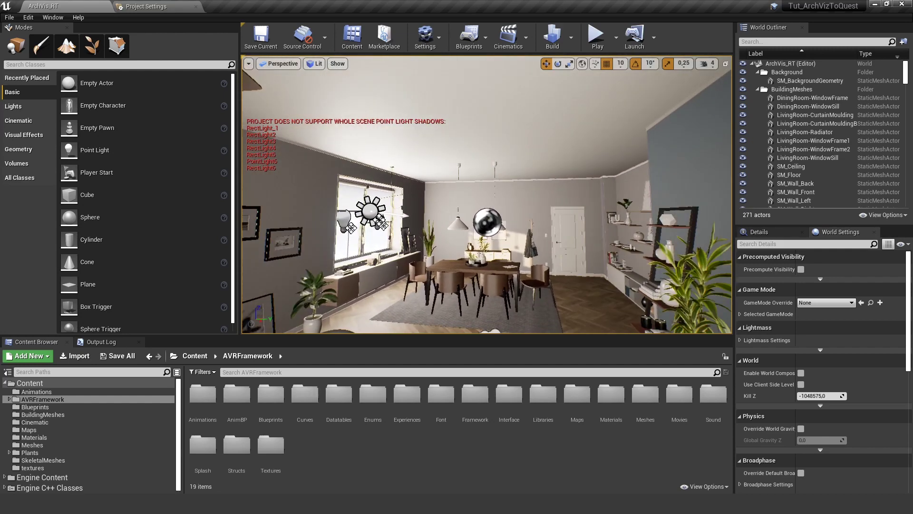
right_drag(322, 73, 285, 98)
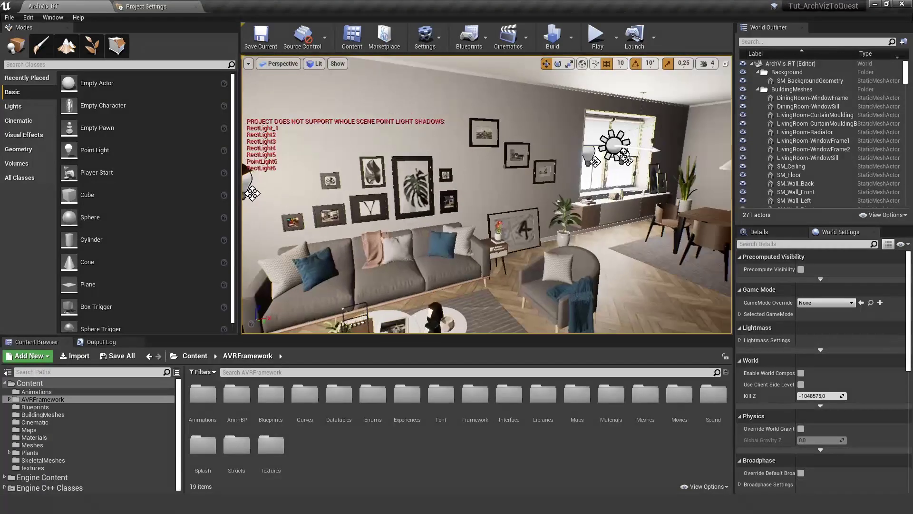
right_drag(281, 145, 287, 131)
right_drag(431, 170, 466, 193)
key(w)
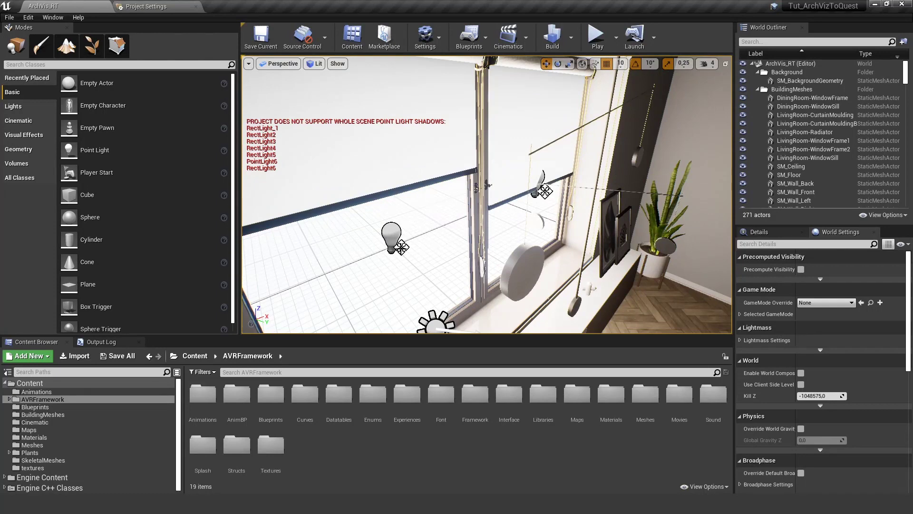
Step: Focus the view on RectLight5 and examine how the rect lights sit at the window
scroll(808, 138, down, 5)
double_click(791, 137)
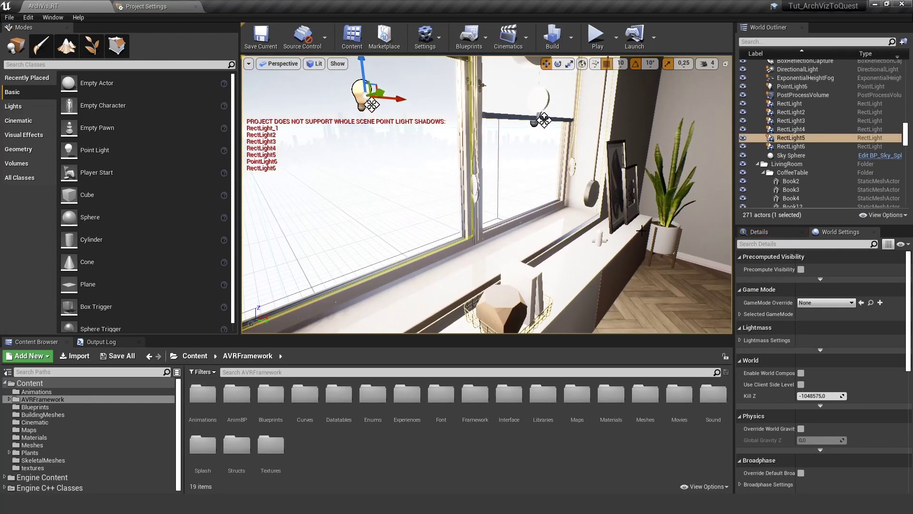
double_click(791, 137)
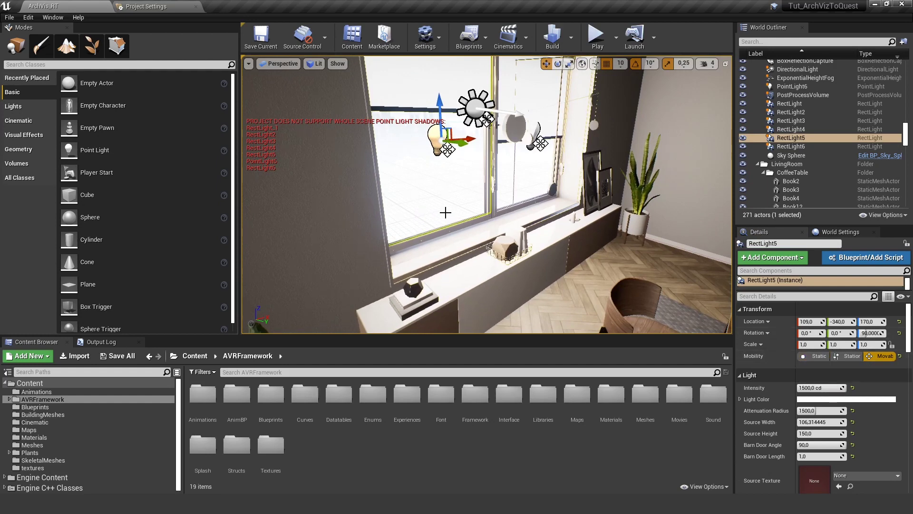
right_drag(414, 121, 352, 79)
key(d)
mouse_move(441, 167)
right_down()
mouse_move(495, 157)
mouse_move(441, 167)
right_up()
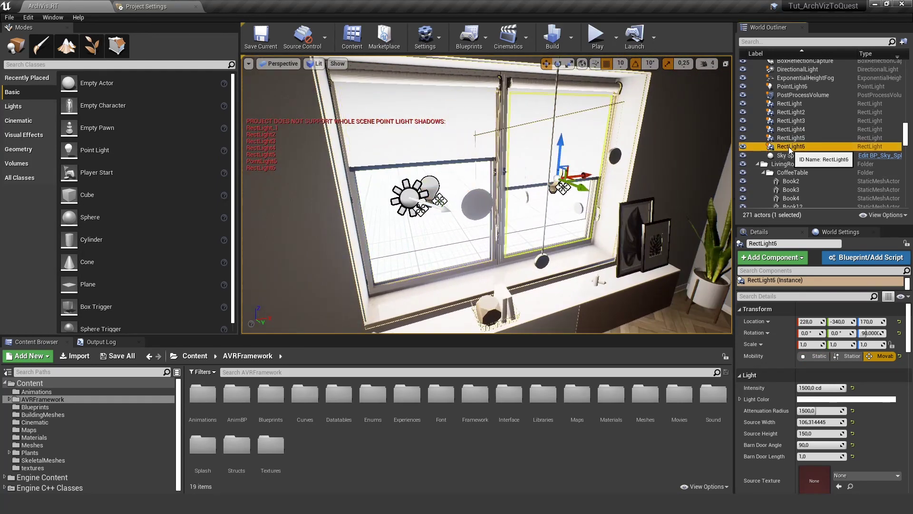
Step: Select all six rect lights, from RectLight to RectLight6, and set their mobility to Static
click(789, 104)
shift+click(814, 146)
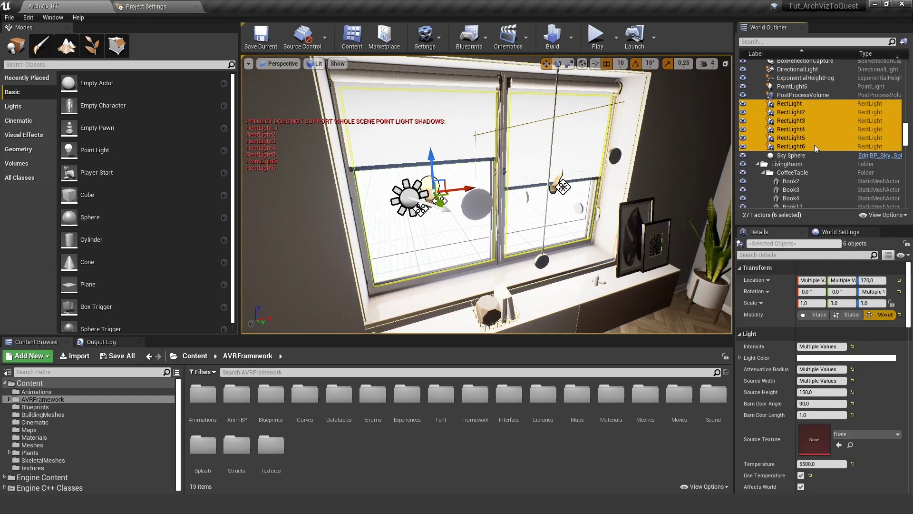
click(815, 315)
right_drag(500, 158, 468, 300)
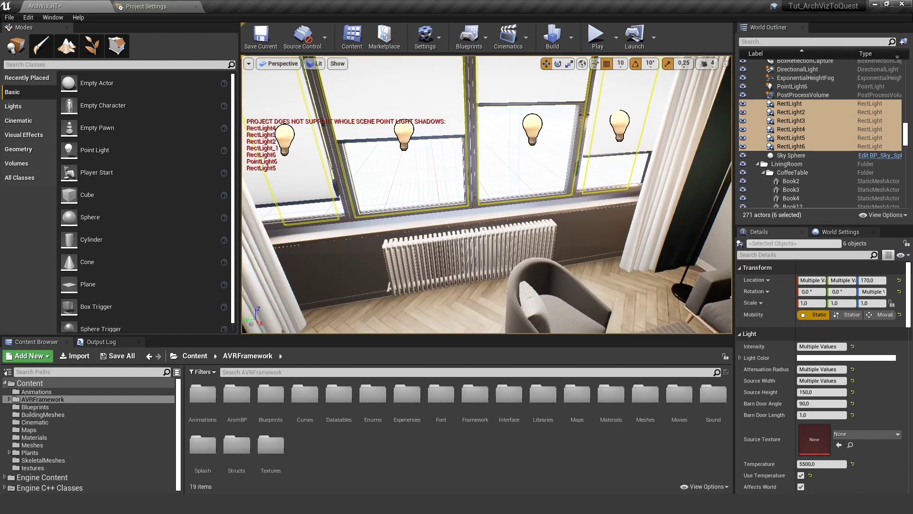
right_drag(443, 177, 480, 114)
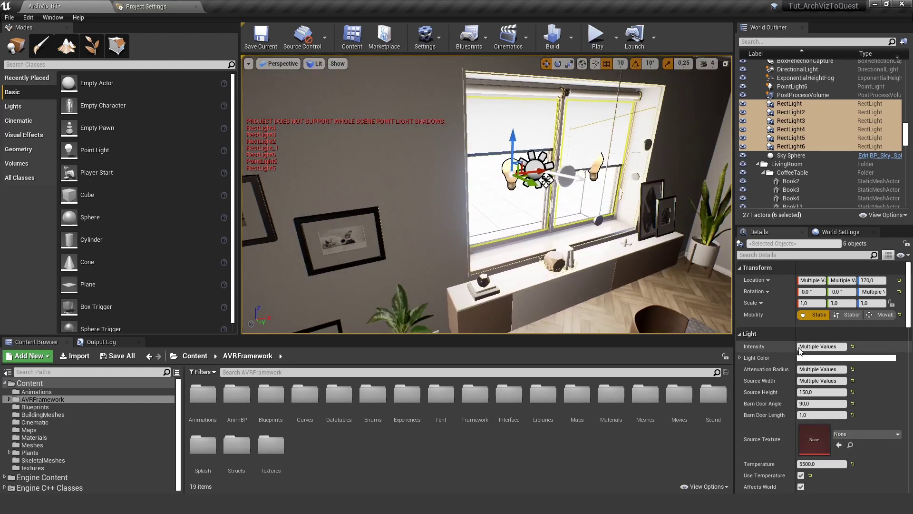
right_drag(512, 264, 472, 217)
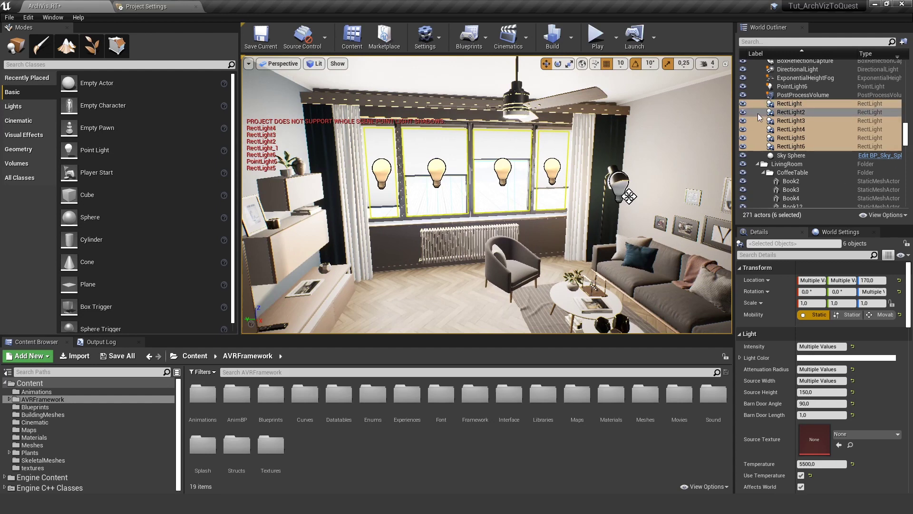
Step: Delete all six selected rect lights, accepting the broken references for all of them
right_drag(515, 220, 548, 212)
key(Delete)
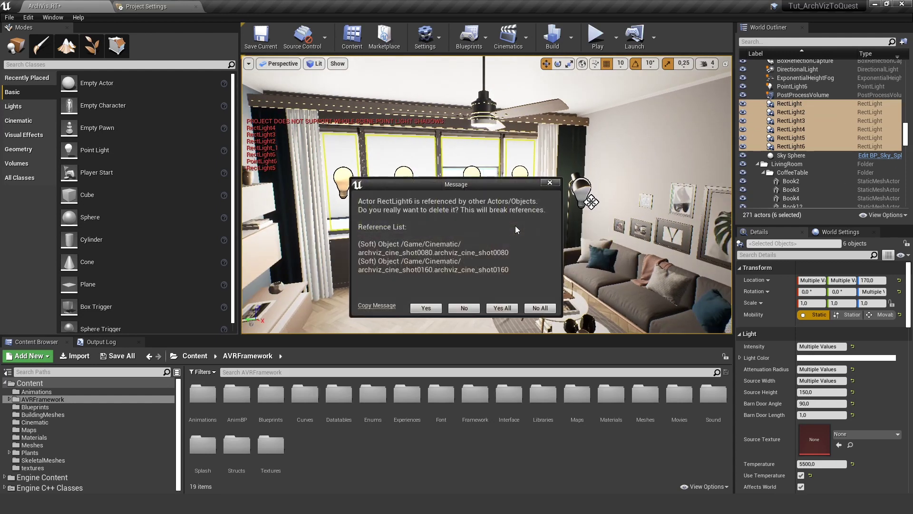
click(497, 309)
Step: Select the floor lamp's point light, turn off position grid snapping and shift the light along Y to about -251
right_drag(498, 313, 516, 310)
click(493, 188)
scroll(496, 197, up, 3)
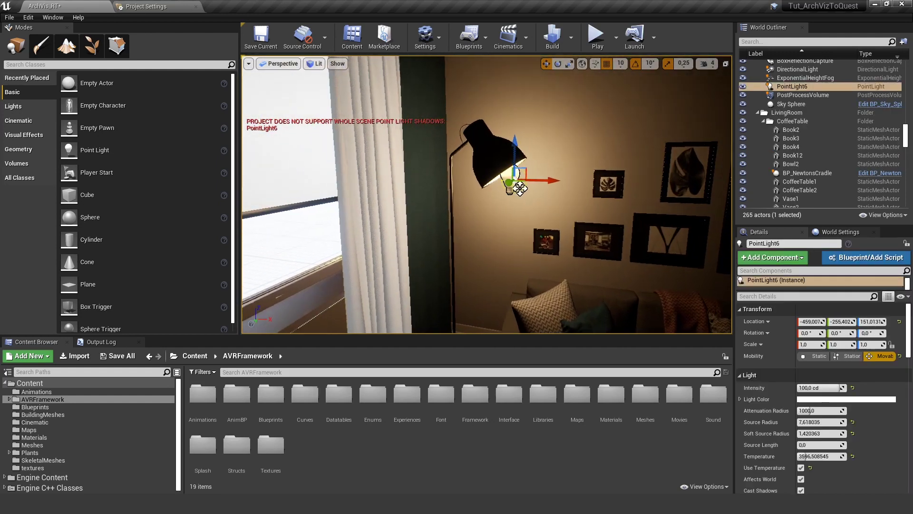
right_drag(471, 268, 421, 268)
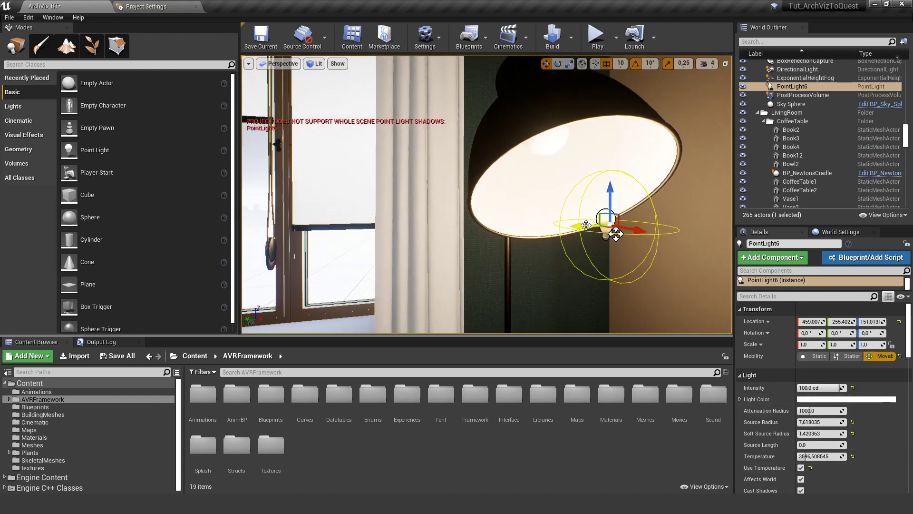
click(606, 64)
right_drag(610, 161, 583, 160)
right_drag(626, 229, 580, 228)
drag(552, 220, 515, 220)
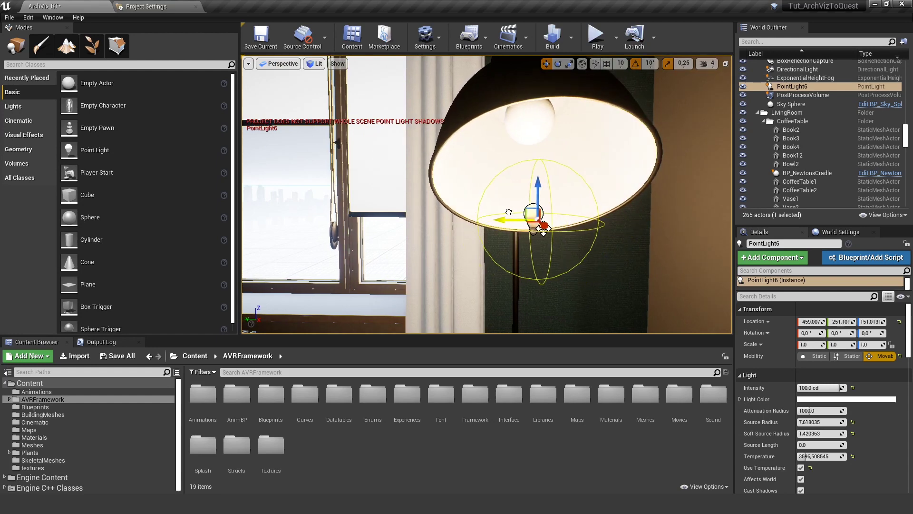
Step: Move the point light into the floor lamp's shade, to about X -466 and Z 156
mouse_move(544, 229)
right_down()
mouse_move(479, 229)
mouse_move(528, 229)
right_up()
drag(471, 188, 471, 133)
right_drag(471, 133, 547, 143)
drag(527, 141, 486, 141)
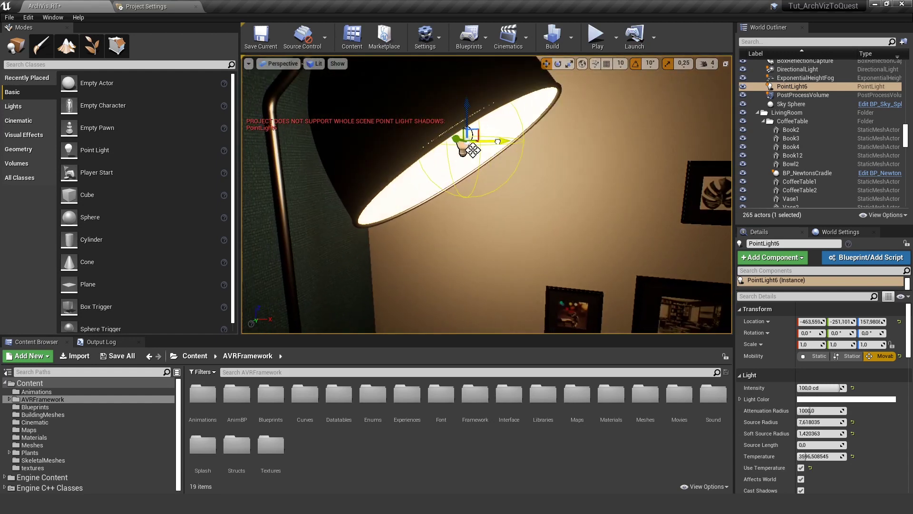
right_drag(485, 140, 494, 231)
drag(471, 199, 471, 211)
right_drag(470, 211, 521, 217)
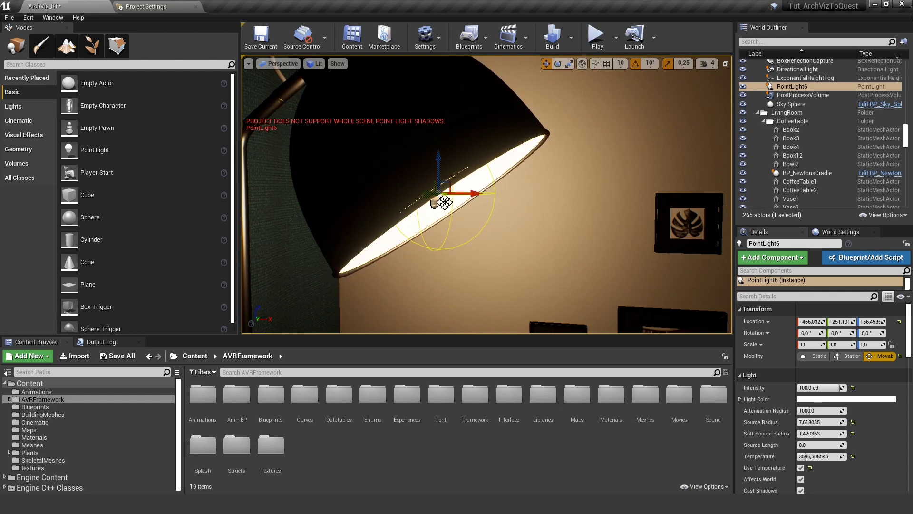
Step: Set the floor lamp point light's mobility to Static and open its intensity for editing
key(s)
right_drag(445, 202, 469, 157)
key(w)
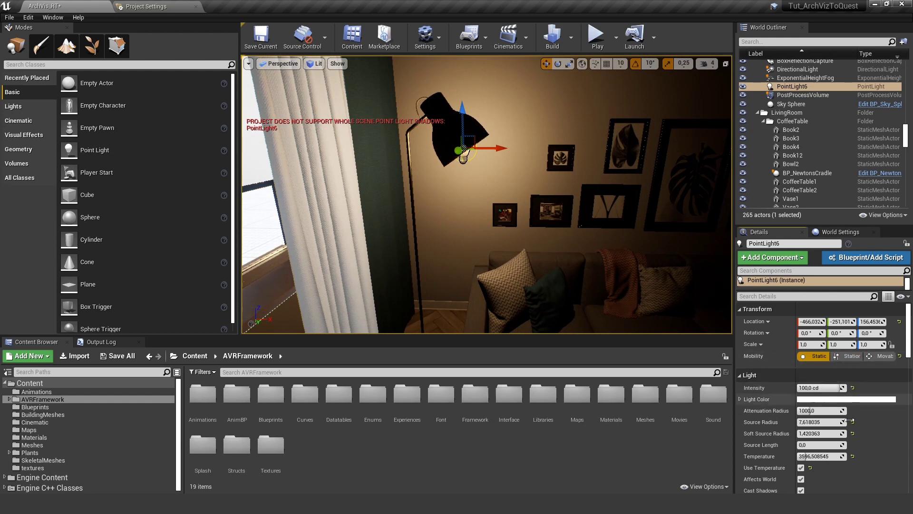
click(828, 389)
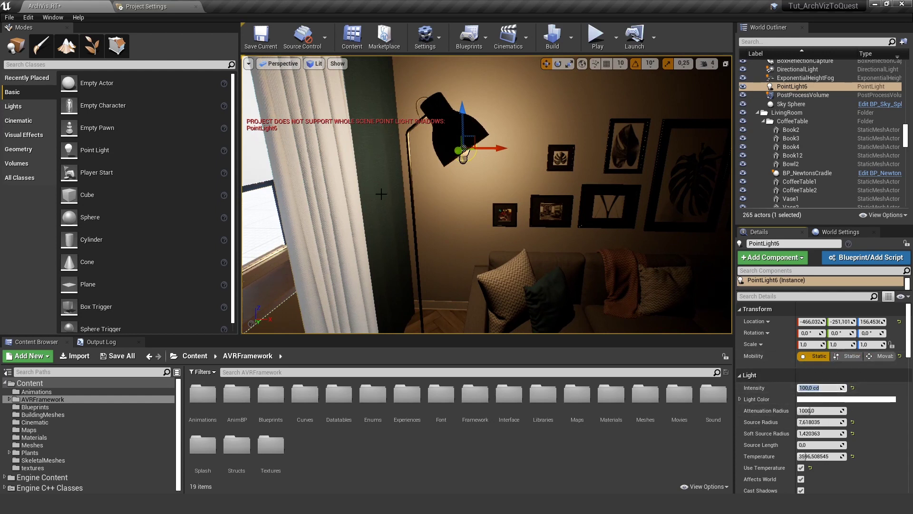
Step: Delete the point light from the floor lamp
mouse_move(381, 194)
right_down()
mouse_move(447, 252)
mouse_move(388, 166)
mouse_move(431, 136)
mouse_move(378, 199)
right_up()
key(w)
key(w)
key(w)
key(Delete)
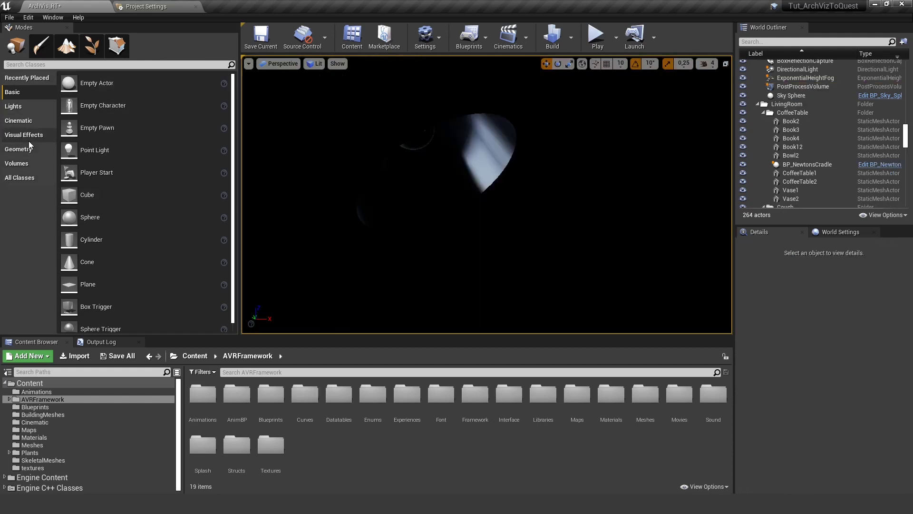
Step: Add a directional light and move it to the floor lamp's shade, about X -472, Y -251, Z 161
click(16, 111)
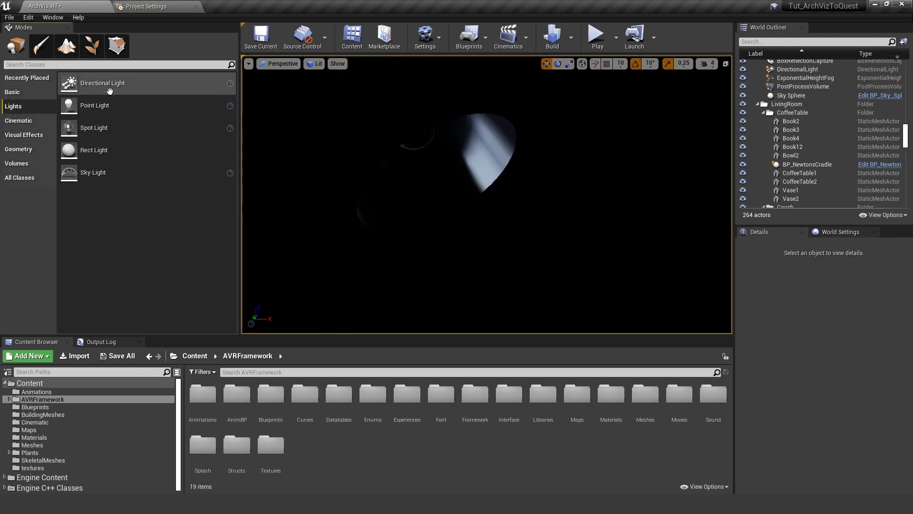
drag(90, 83, 409, 159)
right_drag(409, 159, 323, 161)
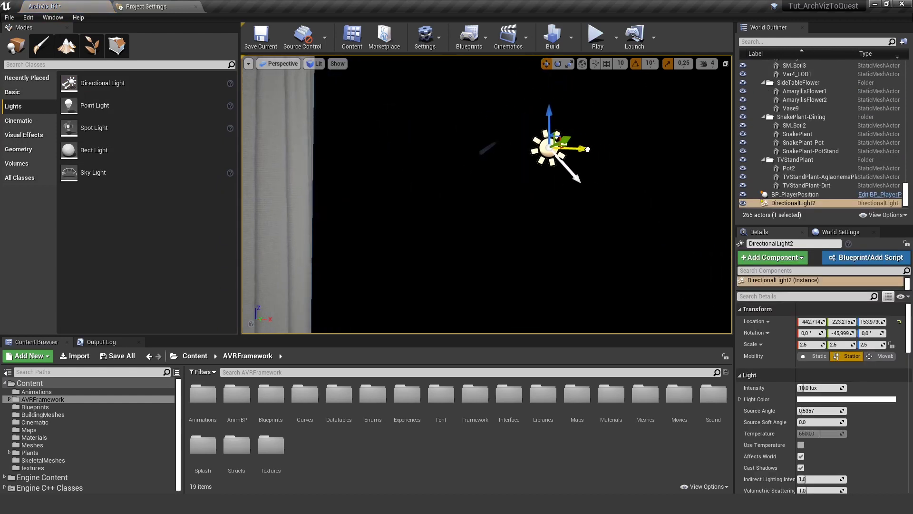
drag(576, 148, 492, 148)
right_drag(493, 148, 265, 134)
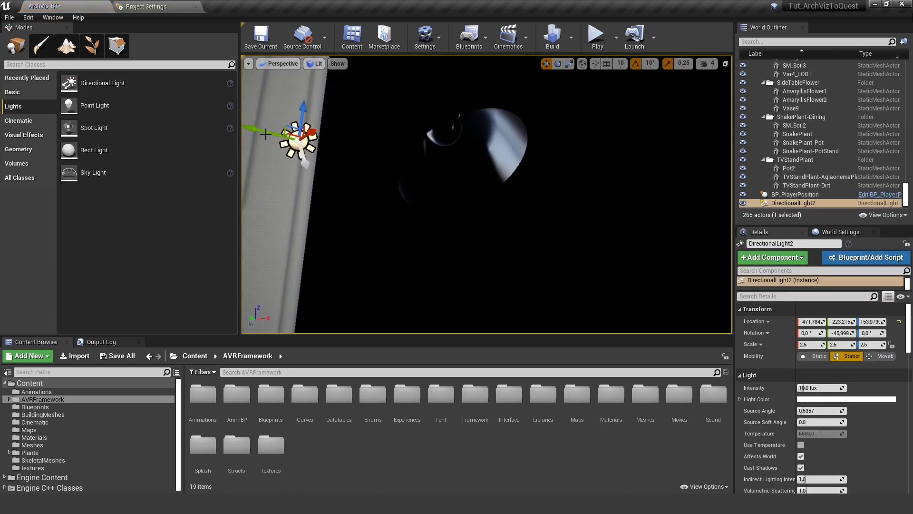
drag(256, 130, 453, 115)
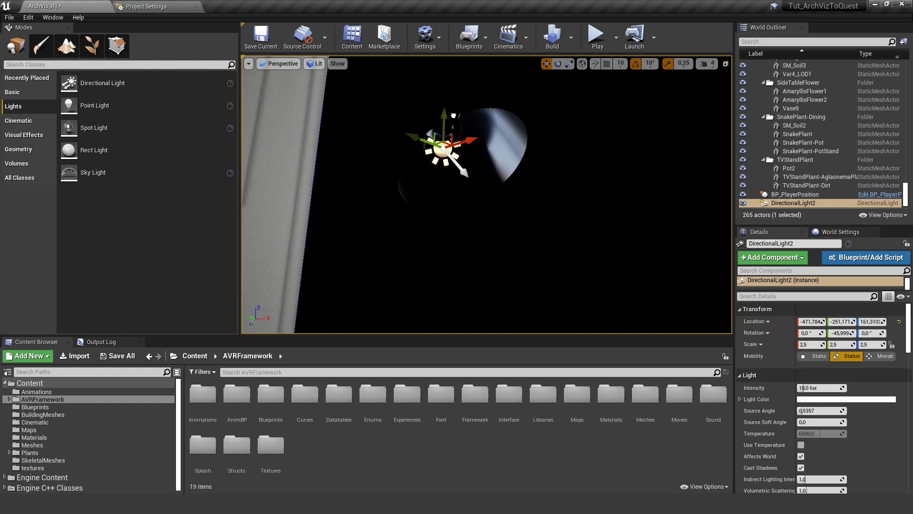
Step: Set the directional light's mobility to Movable, and delete the light
click(884, 357)
click(884, 357)
right_drag(487, 194, 533, 221)
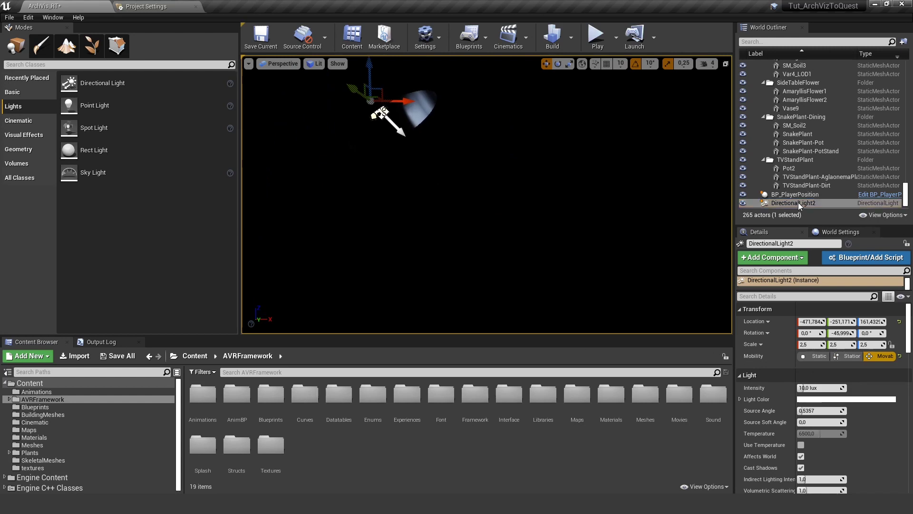
key(Delete)
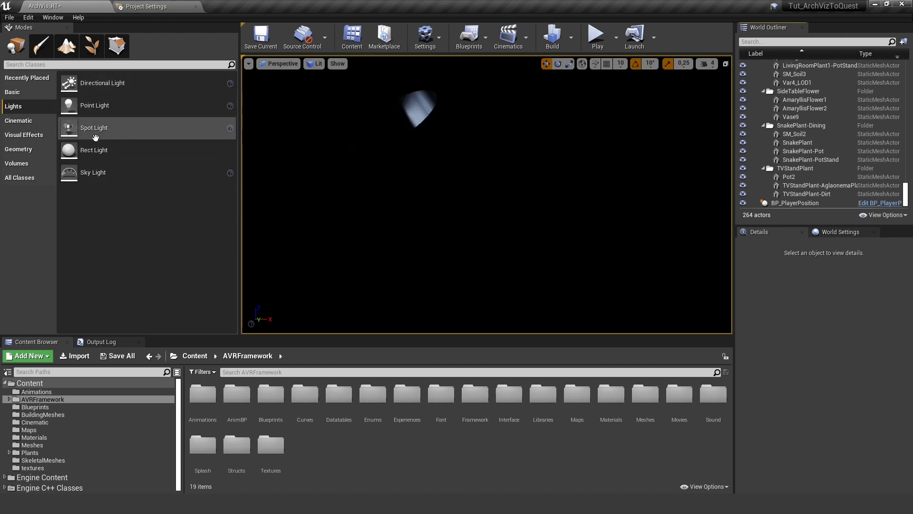
Step: Add a spot light and position it at the floor lamp's shade, about X -465, Y -253, Z 165
drag(95, 138, 322, 88)
key(f)
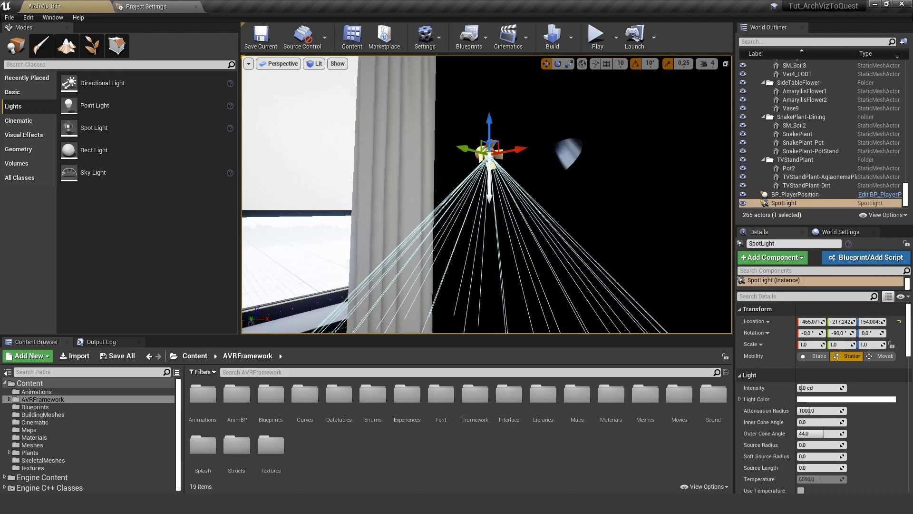
right_drag(457, 157, 441, 154)
drag(441, 154, 526, 118)
right_drag(526, 118, 587, 107)
Step: Rotate the spot light to about -60° on the Y axis so it aims towards the couch
key(e)
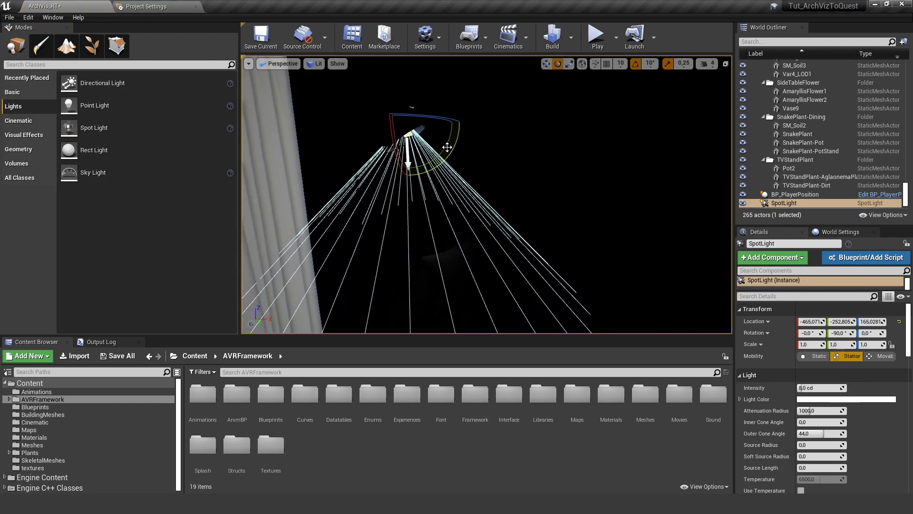
drag(447, 147, 458, 91)
right_drag(447, 147, 494, 176)
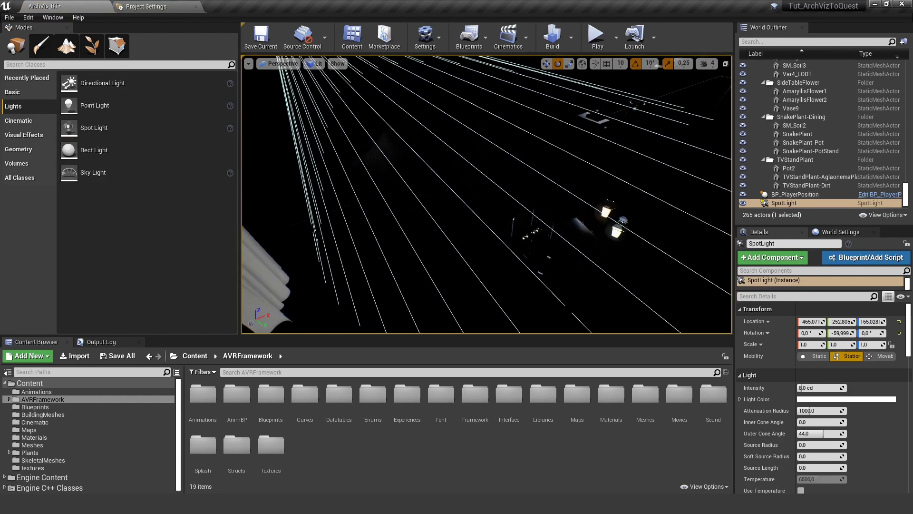
key(s)
Step: Try spot light intensities of 160 cd and 500 cd
click(814, 388)
text(160)
key(Return)
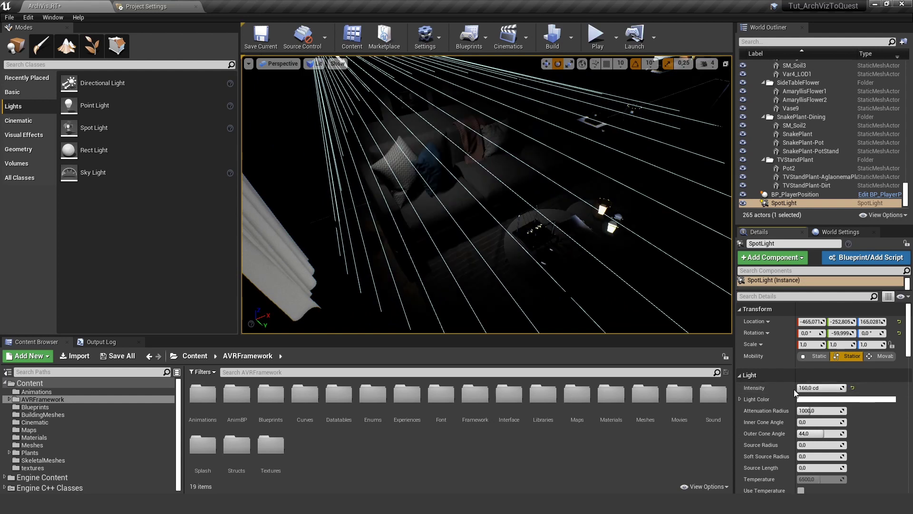
click(817, 388)
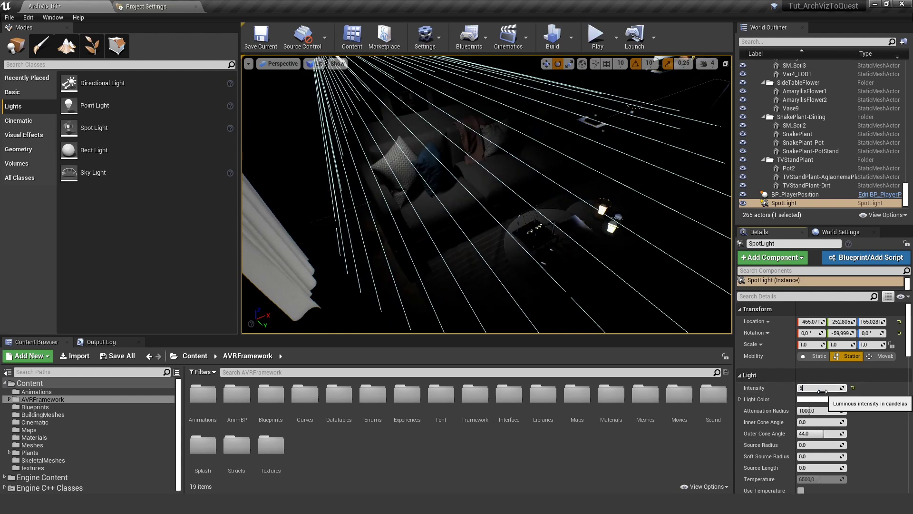
text(500)
key(Return)
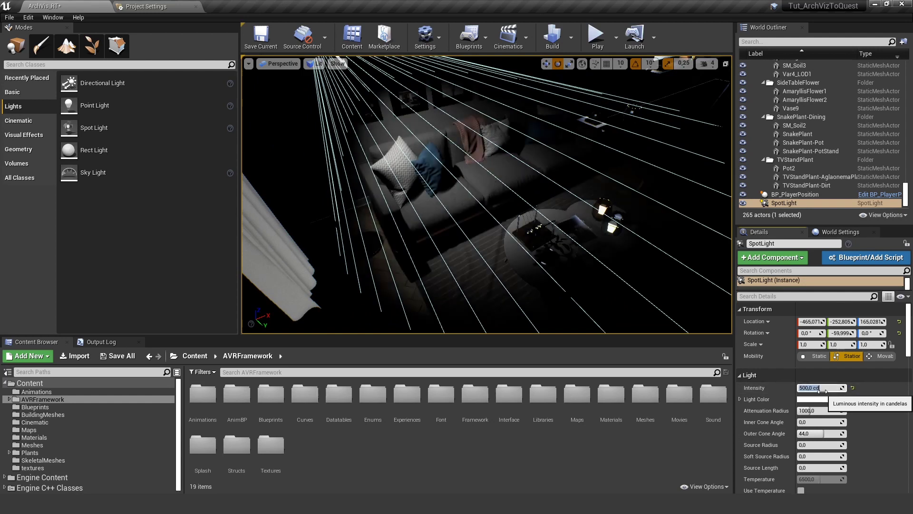
Step: Set the spot light's intensity to 2500 cd
click(801, 387)
text(2)
key(Return)
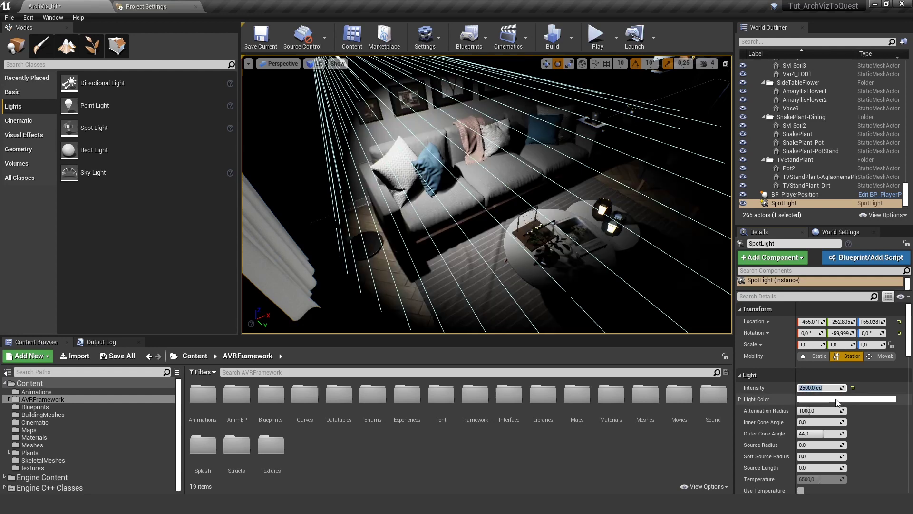
Step: Enable temperature on the spot light and set it to 4500
right_drag(595, 287, 518, 223)
right_drag(457, 212, 494, 212)
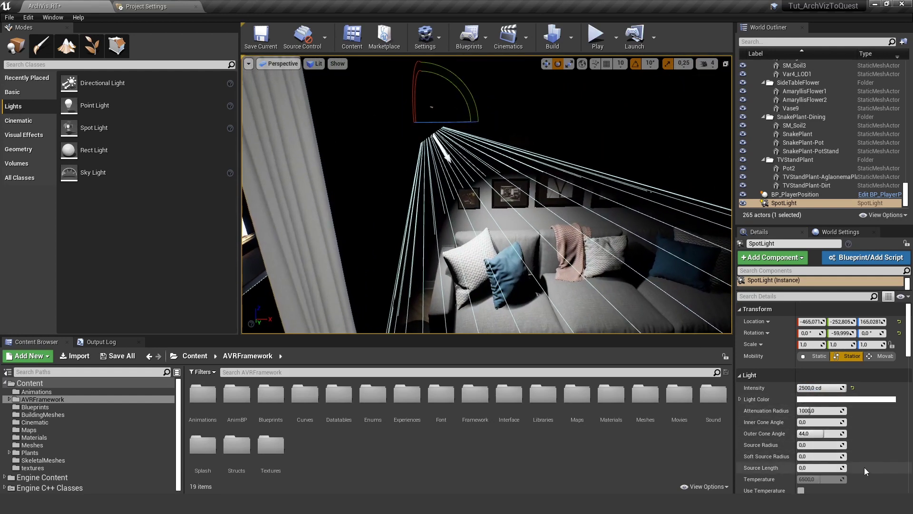
scroll(804, 468, down, 1)
click(801, 475)
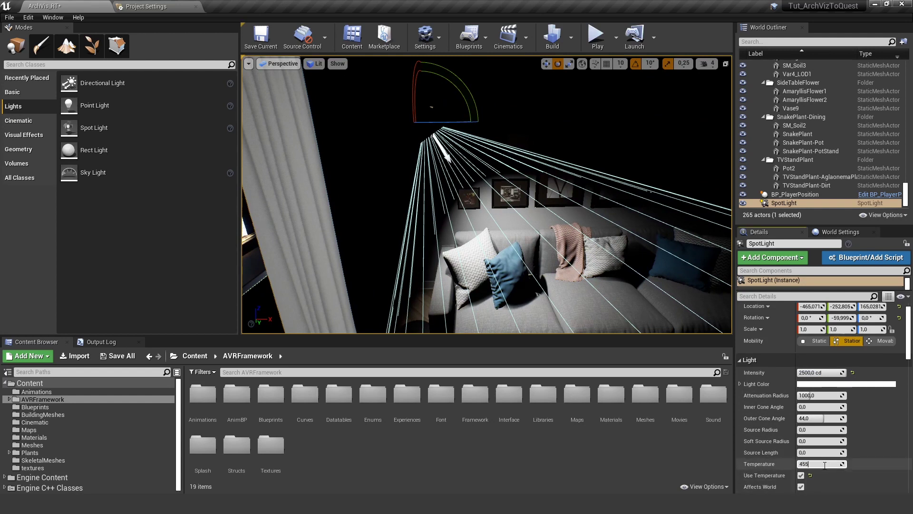
text(4500)
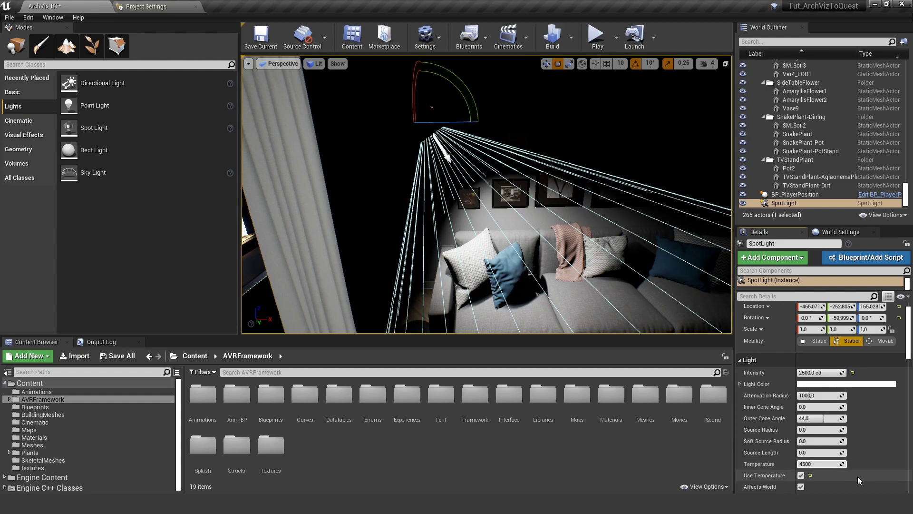
key(Return)
Step: Select the directional light near the window and rotate it to about X -5.7°, Y -14.7°, Z 44.7°
right_drag(632, 266, 695, 299)
right_drag(423, 328, 407, 228)
key(w)
key(w)
click(408, 193)
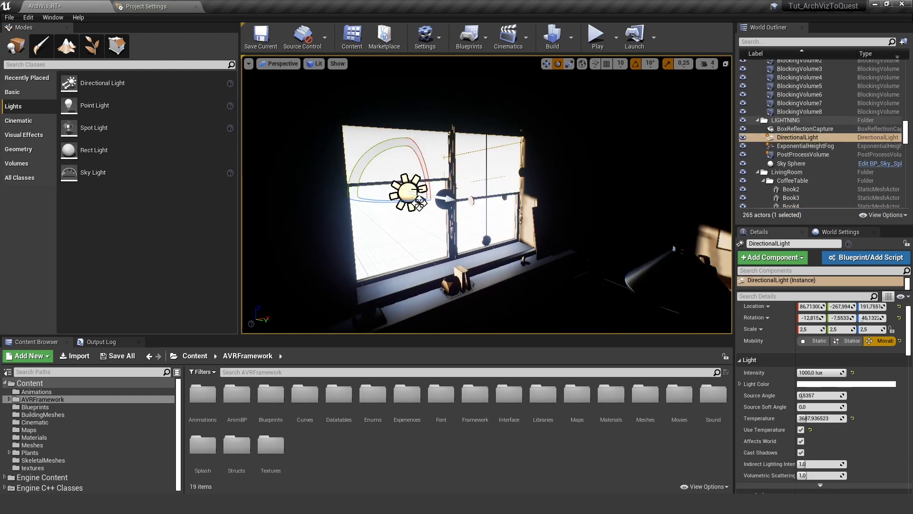
key(w)
right_drag(407, 193, 387, 188)
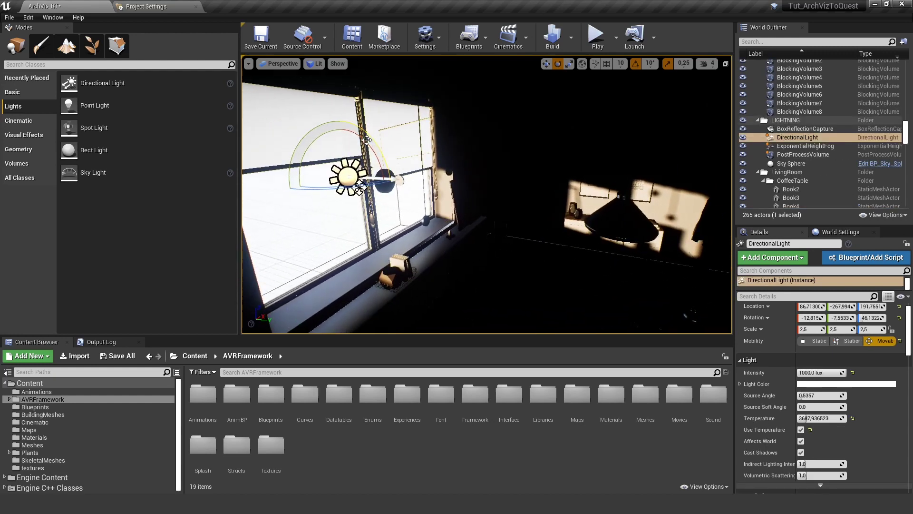
drag(366, 140, 362, 143)
key(a)
right_drag(362, 142, 651, 152)
key(w)
key(w)
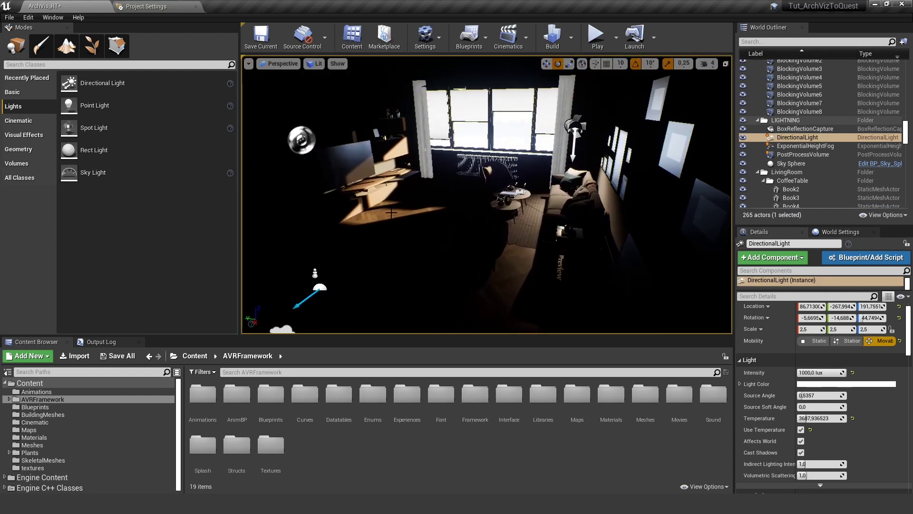
Step: Turn off rotation snapping and rotate the directional light to about X -0.6°, Y -24.4°, Z 63°
click(635, 63)
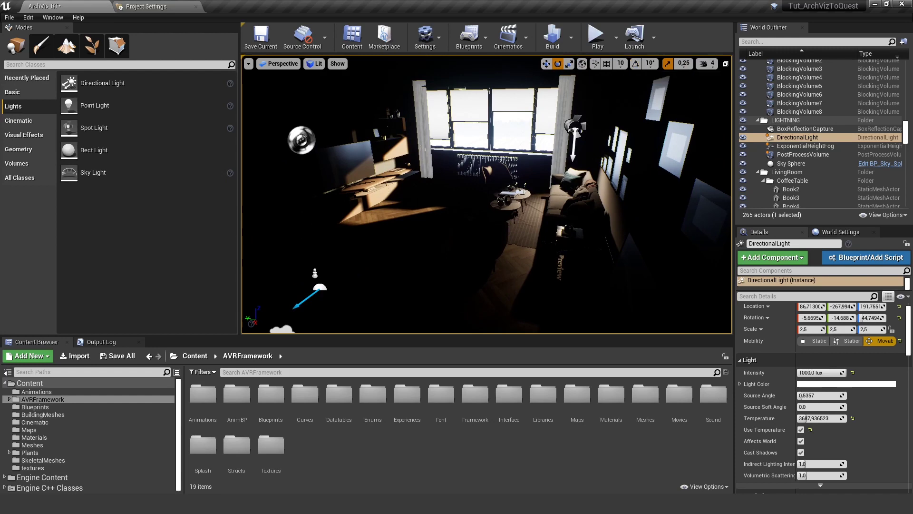
key(w)
right_drag(343, 166, 223, 174)
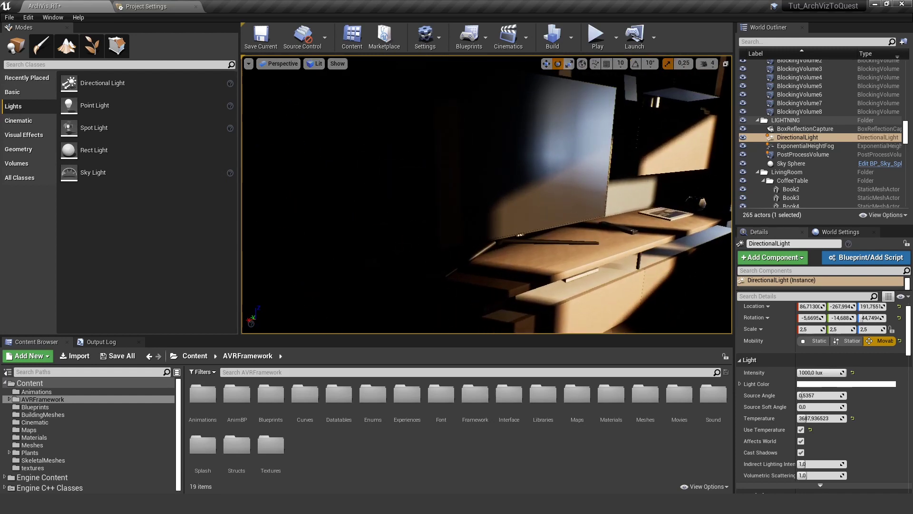
key(s)
right_drag(487, 194, 599, 209)
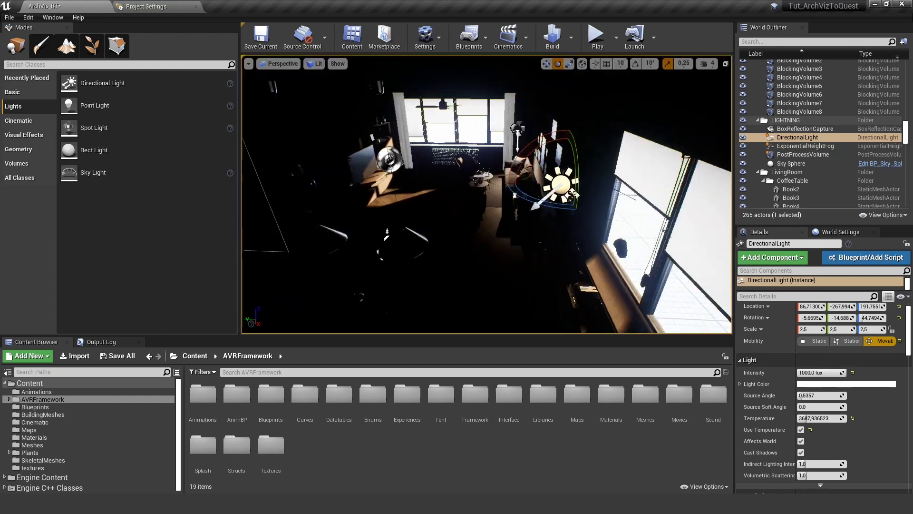
key(w)
right_drag(373, 219, 376, 197)
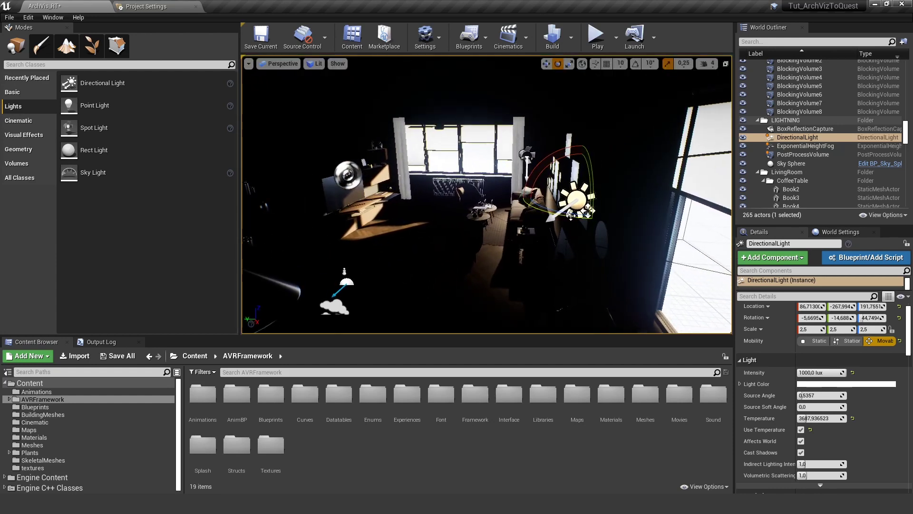
drag(571, 215, 584, 215)
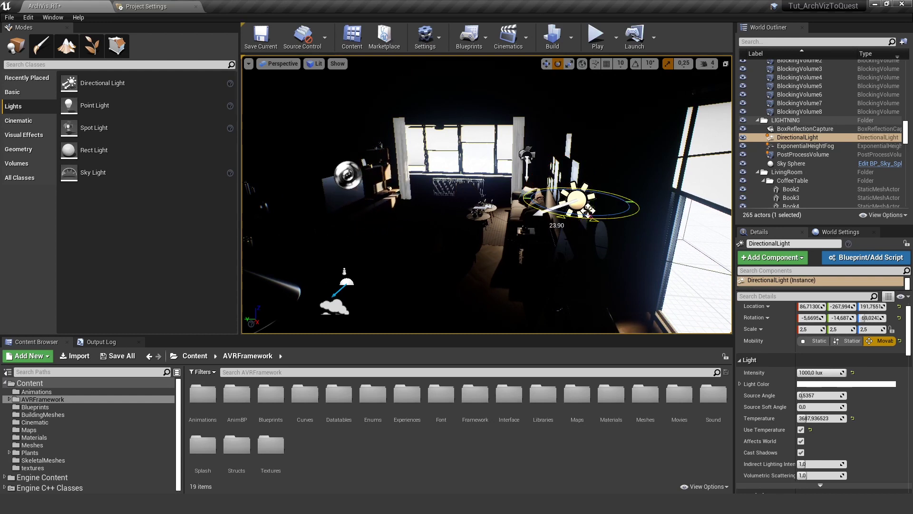
drag(553, 153, 571, 141)
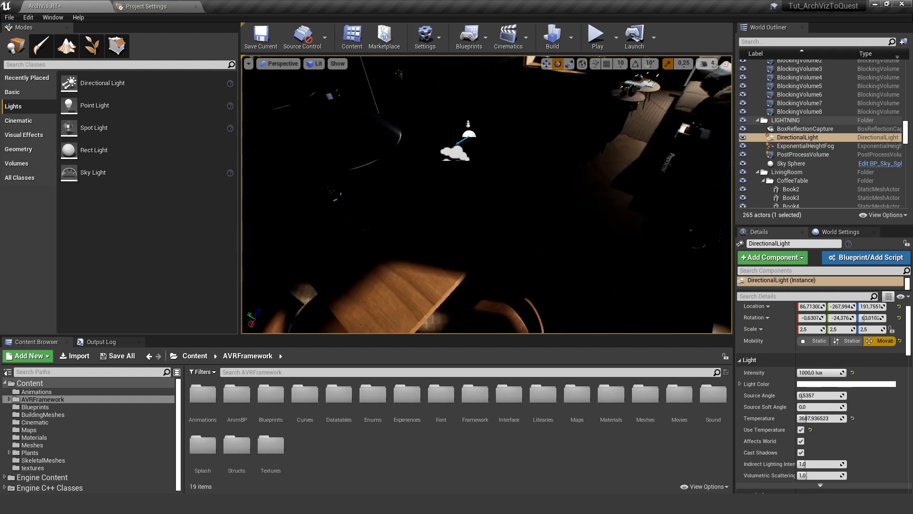
Step: Delete the PostProcessVolume from the LIGHTNING folder
mouse_move(446, 160)
right_down()
mouse_move(266, 185)
mouse_move(209, 184)
mouse_move(444, 159)
right_up()
click(802, 154)
key(Delete)
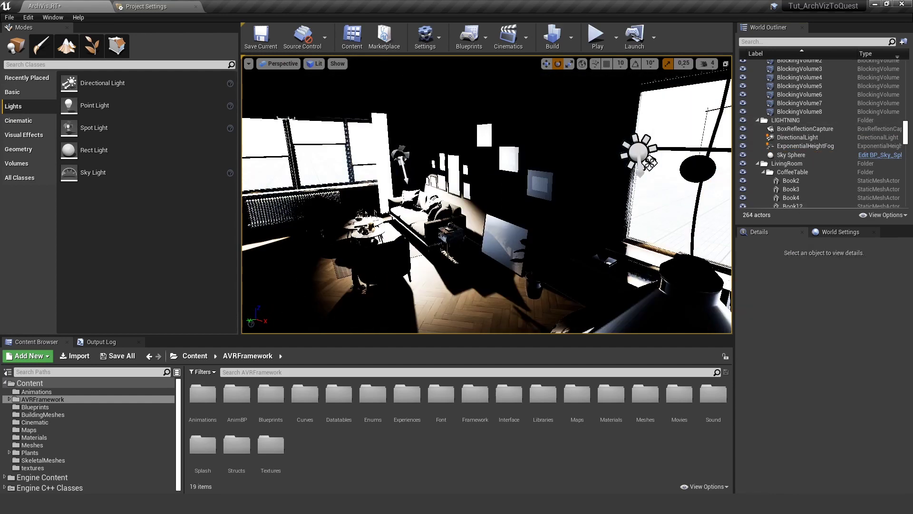
Step: Delete the ExponentialHeightFog from the LIGHTNING folder
click(791, 155)
click(797, 147)
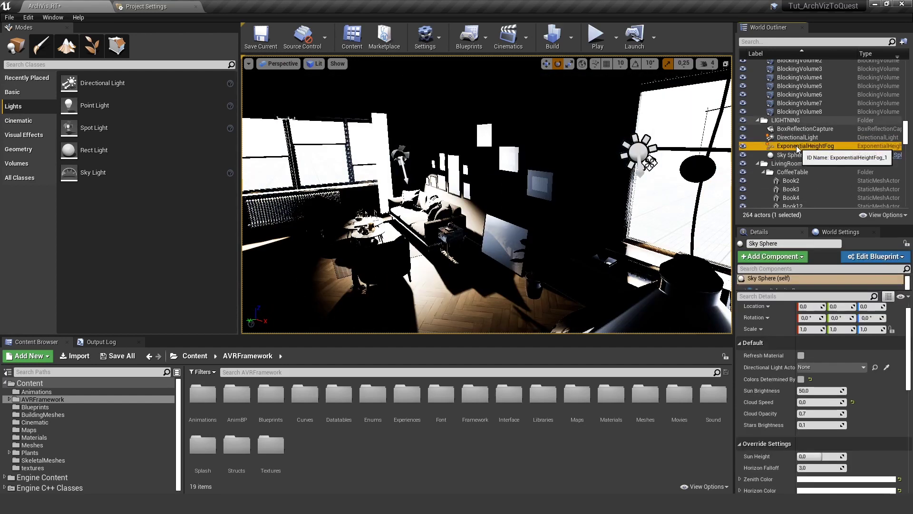
right_drag(444, 159, 445, 159)
key(Delete)
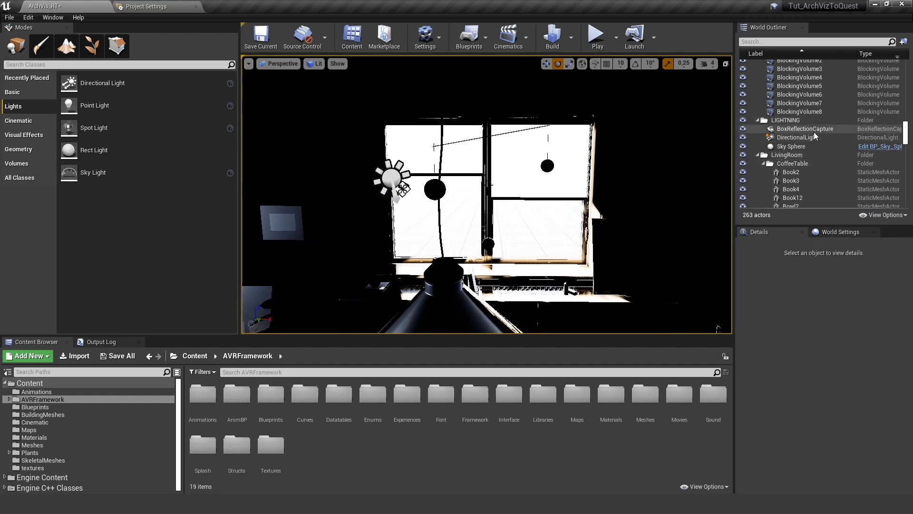
Step: Filter the level's actors by "ligh" to check which lights remain
click(897, 129)
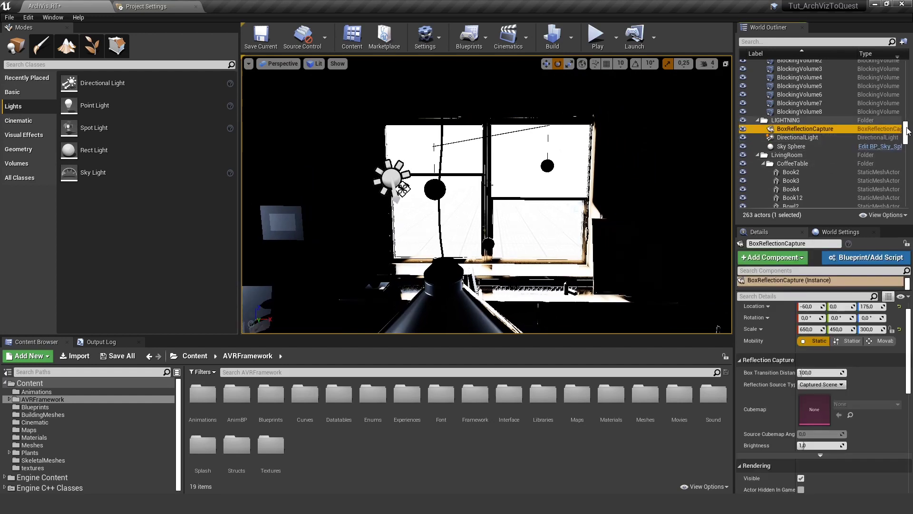
scroll(908, 132, down, 3)
drag(908, 133, 907, 107)
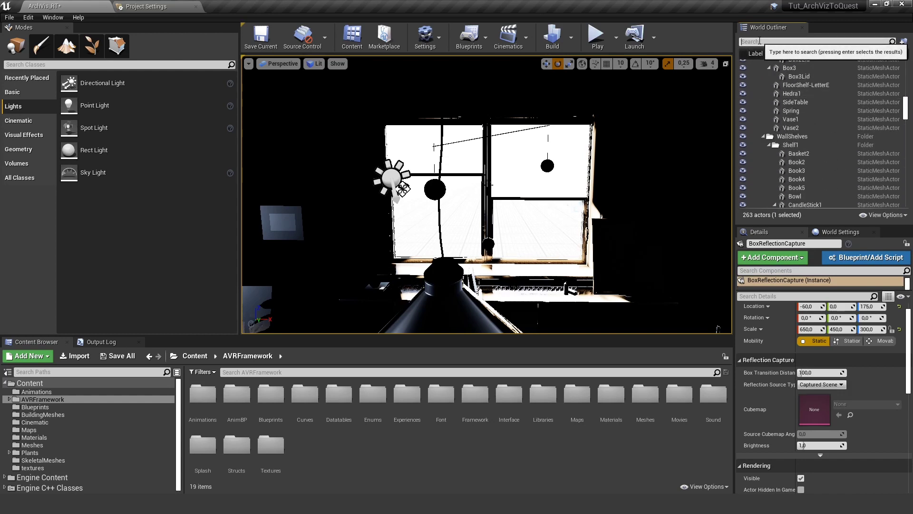
click(759, 41)
text(ligh)
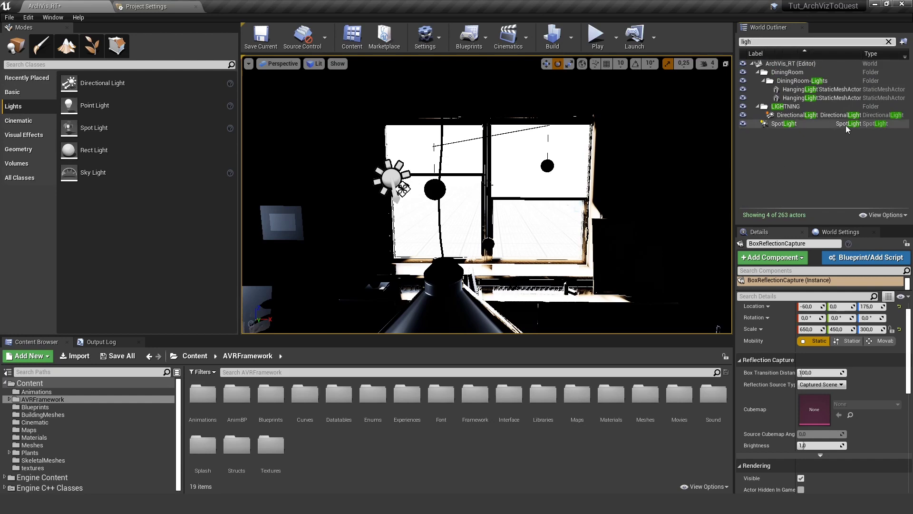
Step: Add a sky light on the living room floor at about X -117, Y -140, Z 0.3, and widen the Details area
right_drag(381, 176, 252, 205)
drag(69, 179, 430, 269)
right_drag(430, 269, 356, 283)
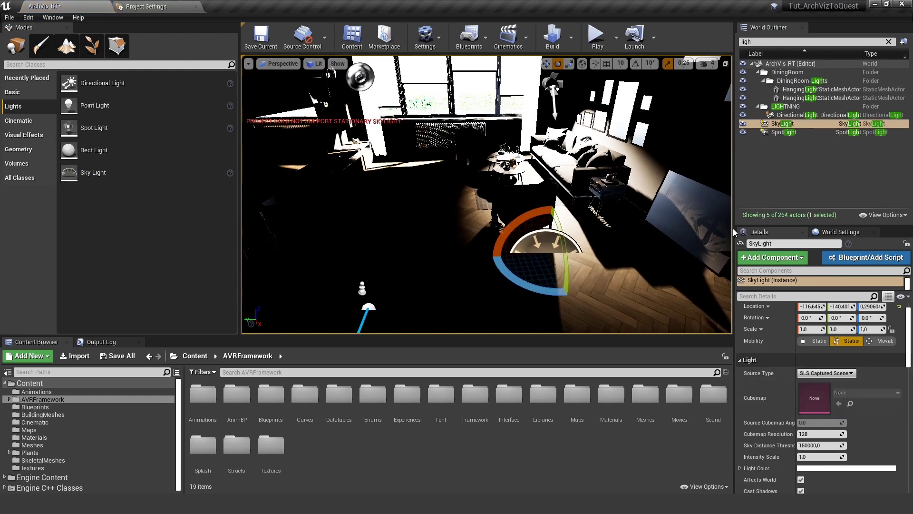
drag(734, 231, 698, 232)
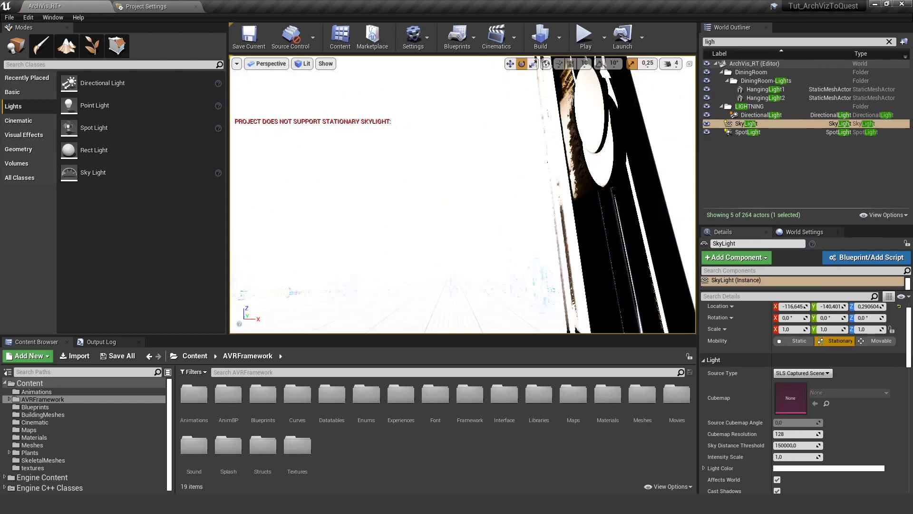
right_drag(463, 194, 561, 191)
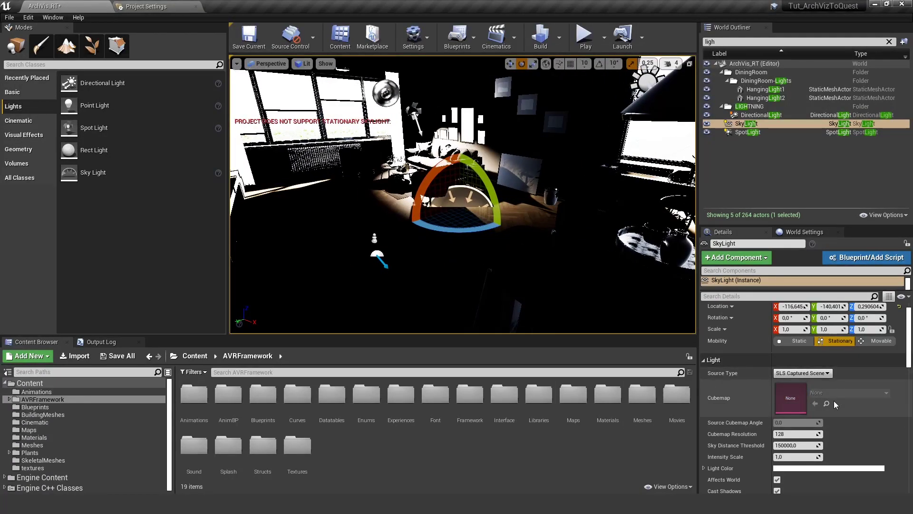
Step: Set the sky light's source type to SLS Specified Cubemap with T_ClearSky, and make the light Movable
click(816, 373)
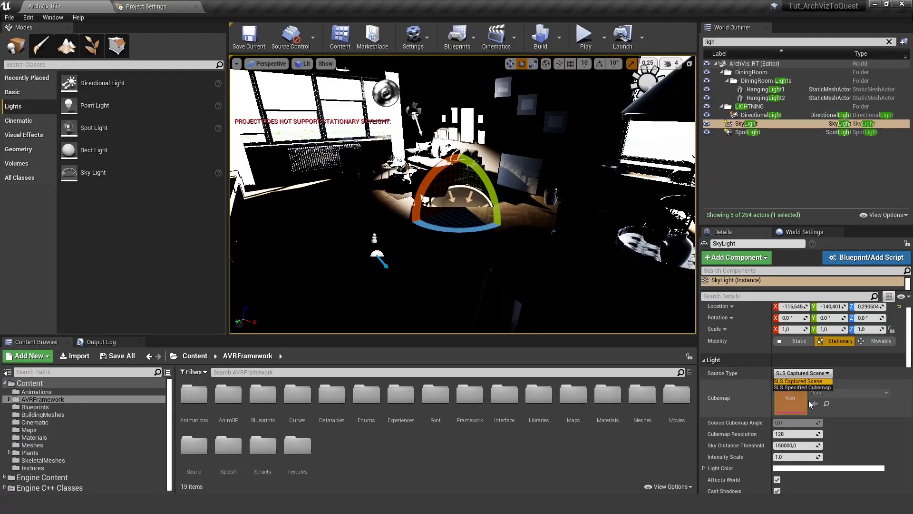
click(822, 388)
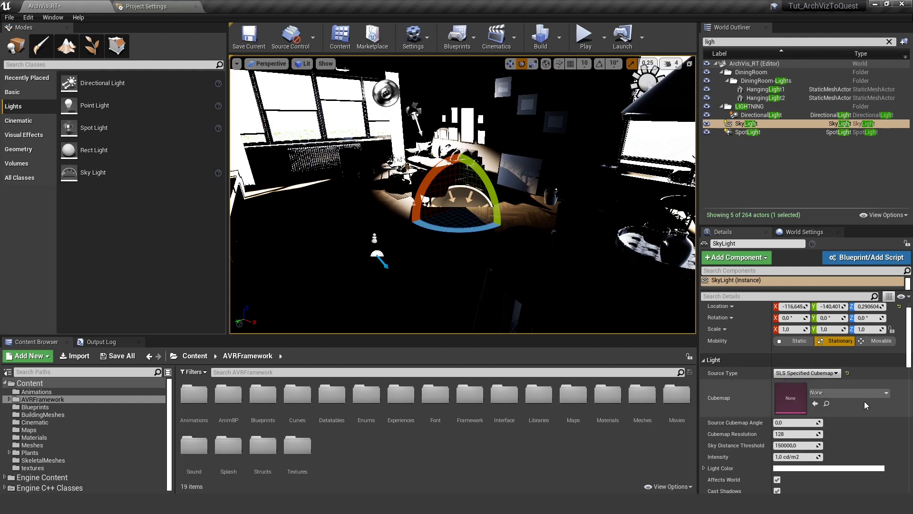
click(852, 392)
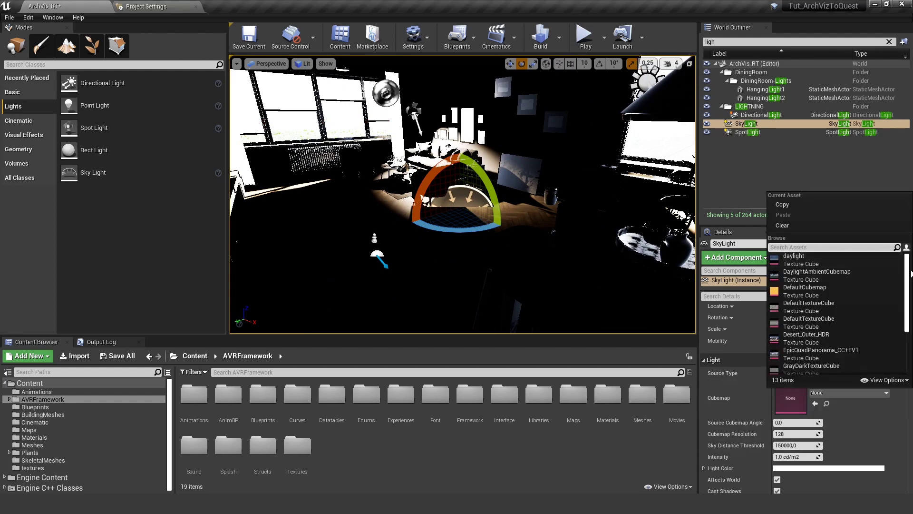
scroll(835, 319, down, 5)
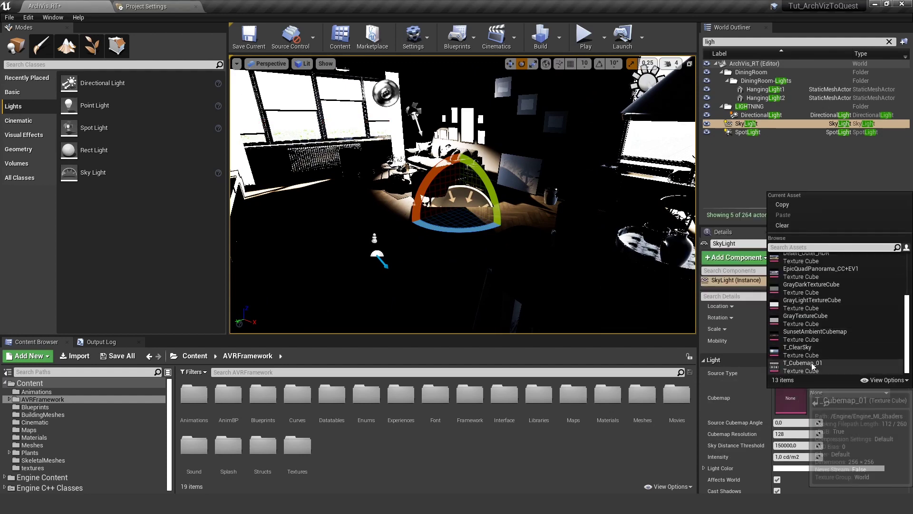
click(805, 352)
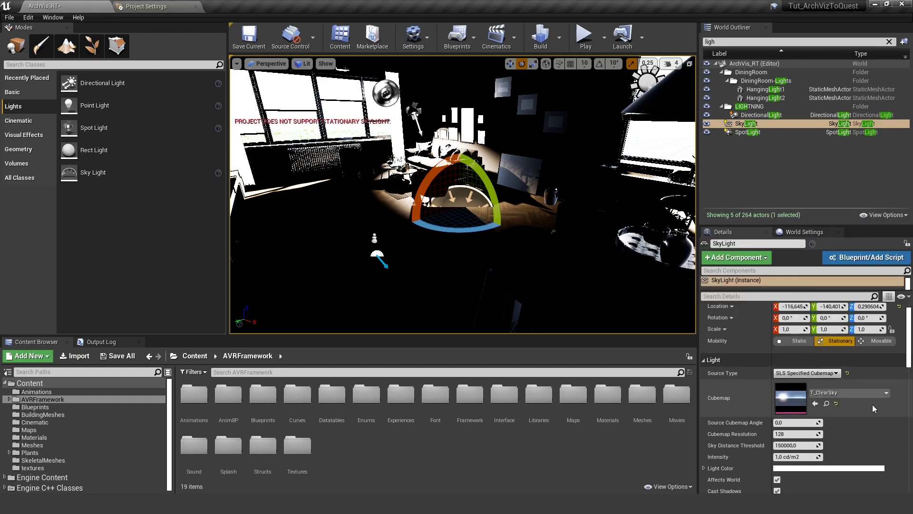
click(880, 341)
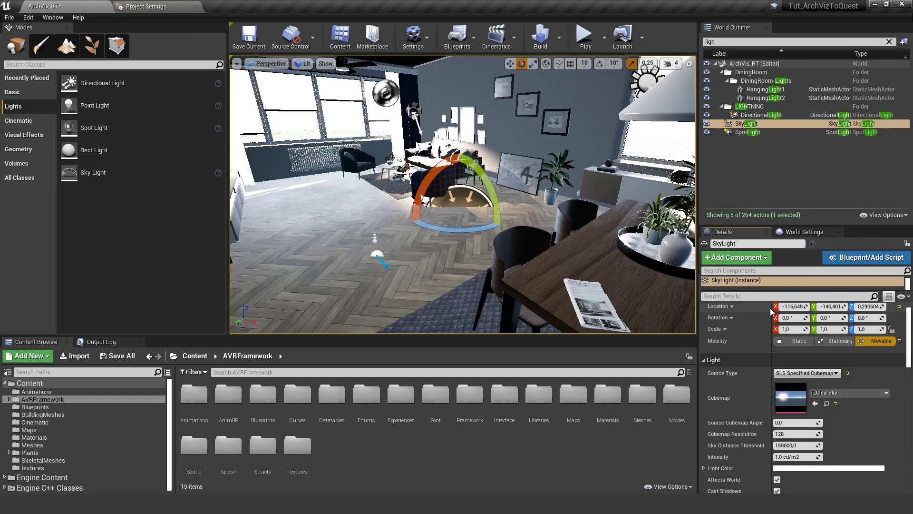
drag(462, 194, 441, 161)
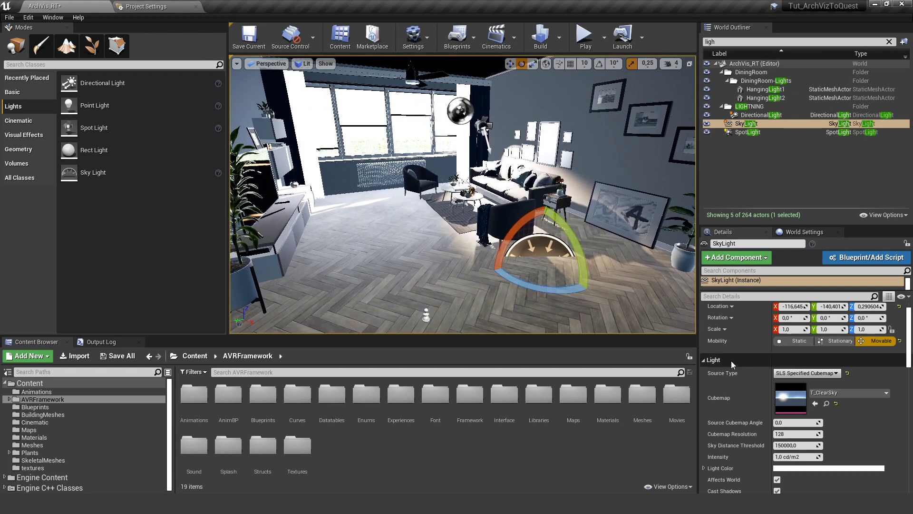
Step: Try SunsetAmbientCubemap as the sky light's cubemap
click(838, 394)
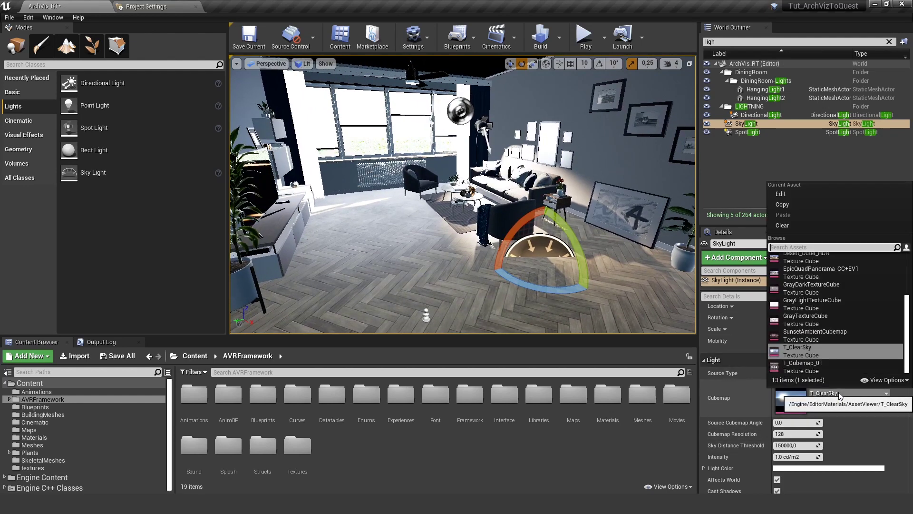
click(827, 335)
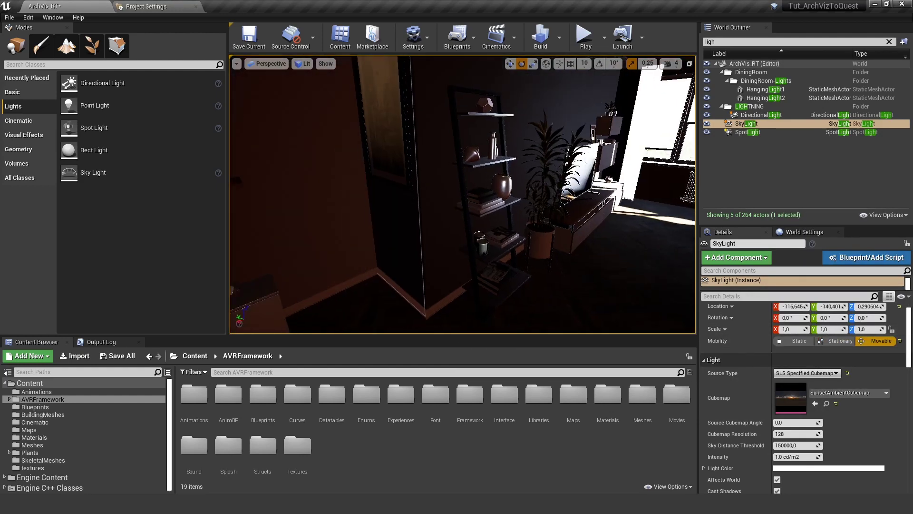
right_drag(462, 194, 557, 214)
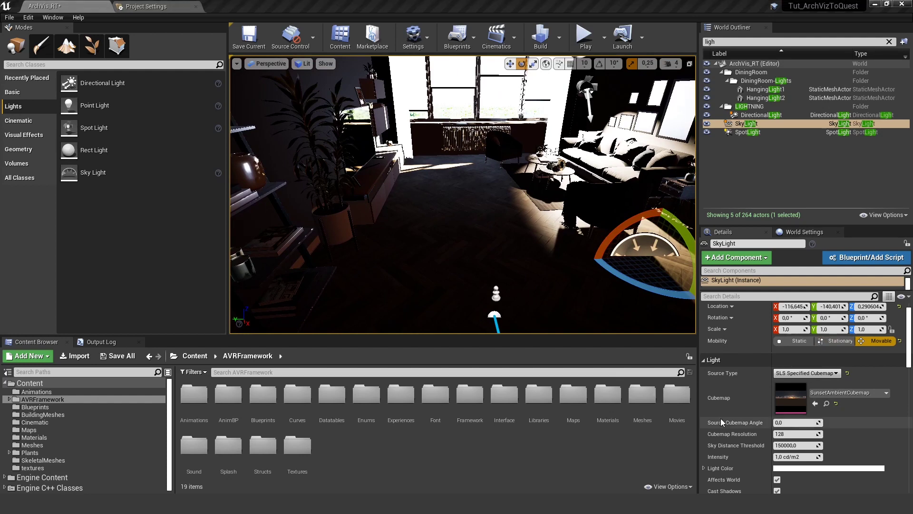
Step: Assign T_Cubemap_01 as the sky light's cubemap and set its intensity to 4.0 cd/m2
click(860, 394)
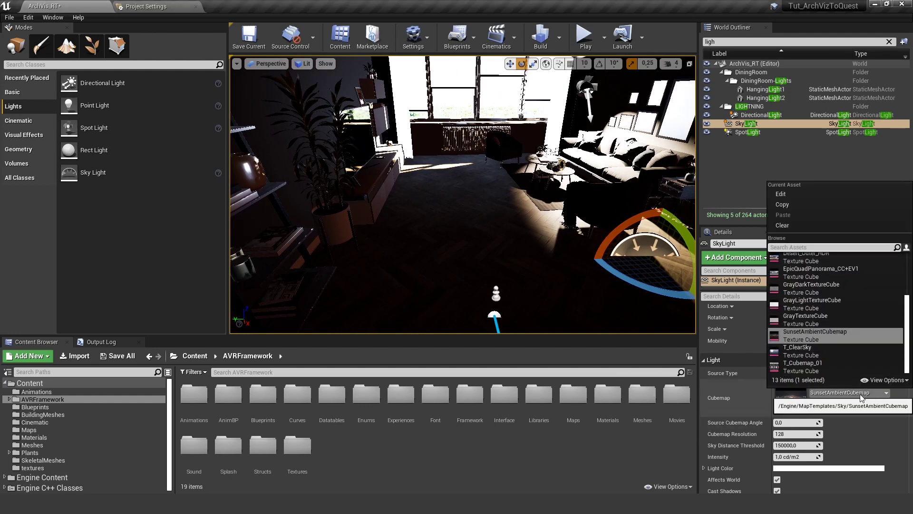
click(810, 365)
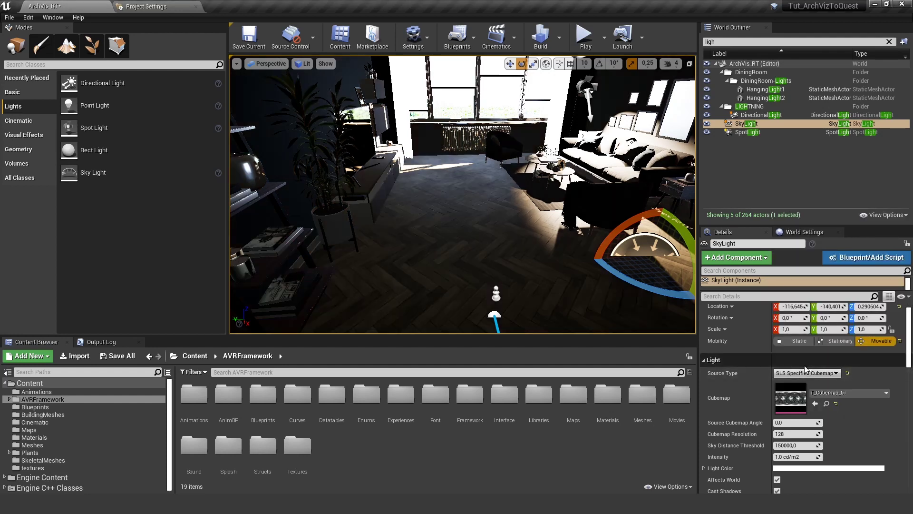
scroll(803, 365, down, 1)
click(797, 441)
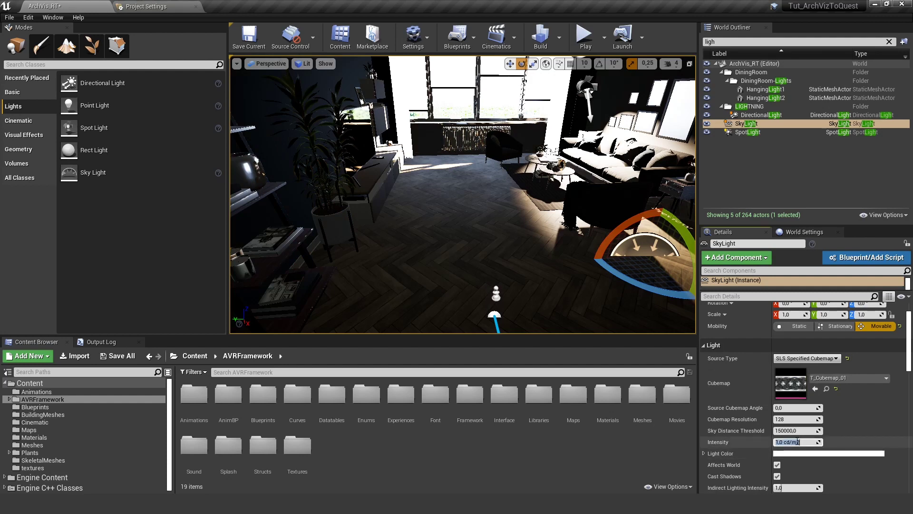
key(Return)
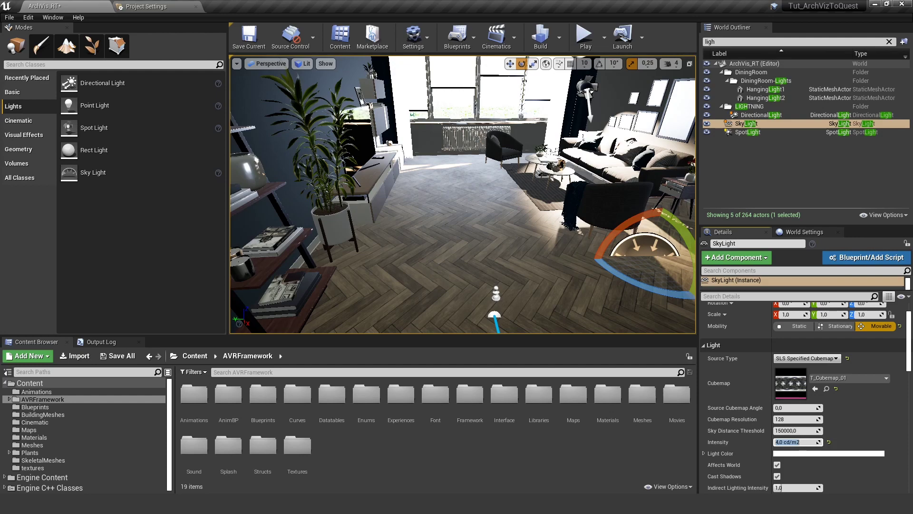
Step: Set the sky light's Indirect Lighting Intensity to 3.0
scroll(811, 438, down, 2)
right_drag(523, 214, 496, 165)
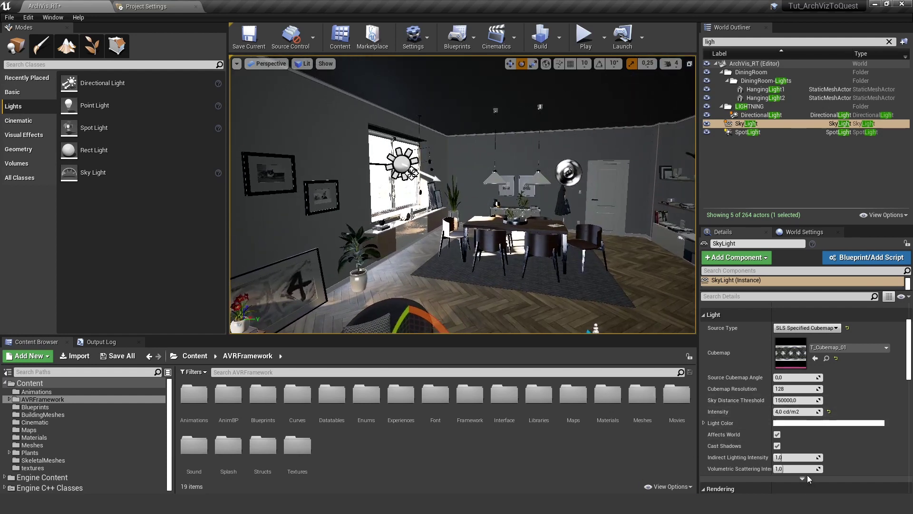
click(785, 460)
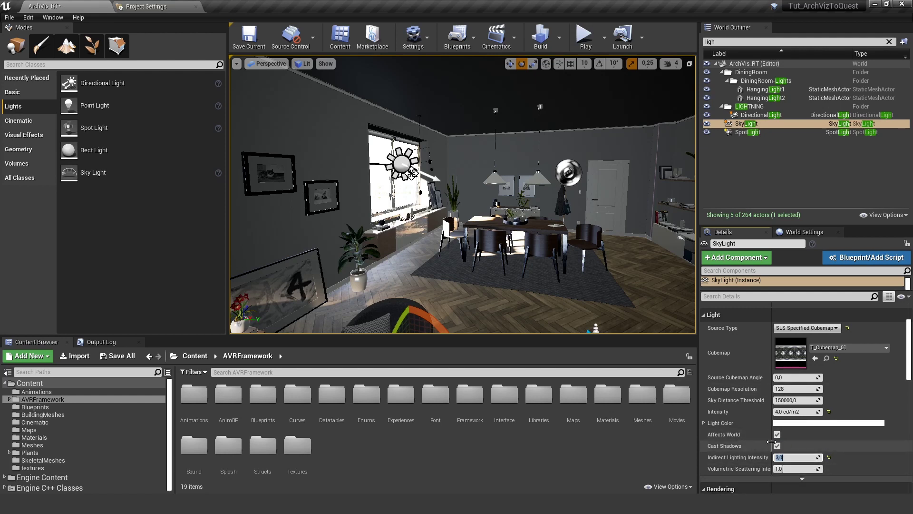
scroll(824, 469, down, 2)
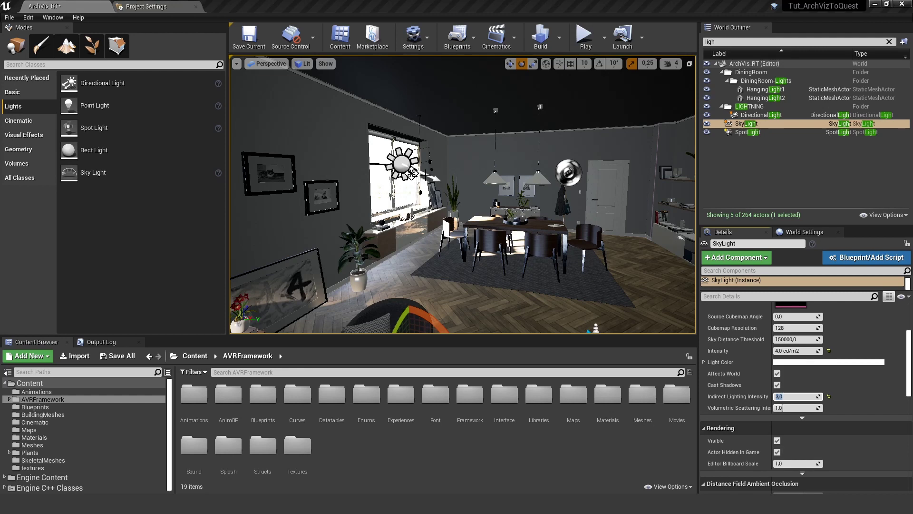
Step: Select the directional light at the dining room window and make it Static
click(426, 175)
key(w)
right_drag(425, 175, 390, 174)
scroll(809, 404, up, 5)
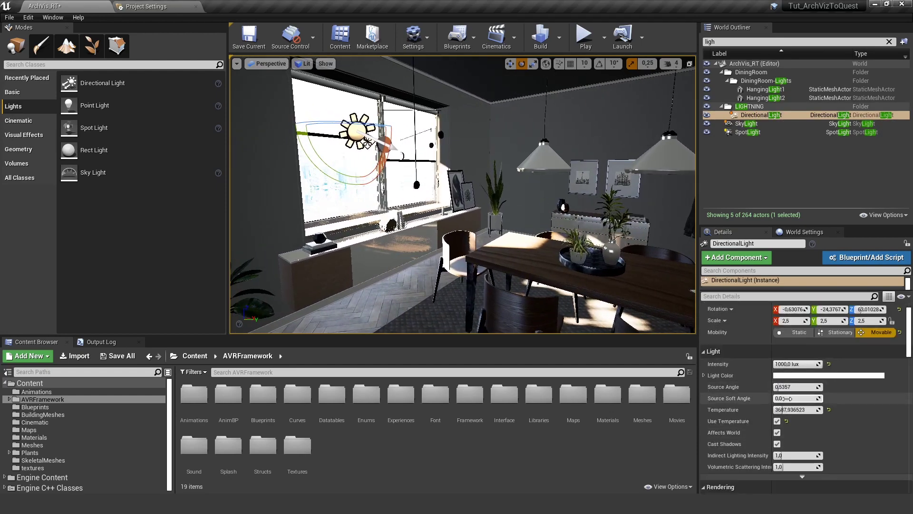
click(799, 357)
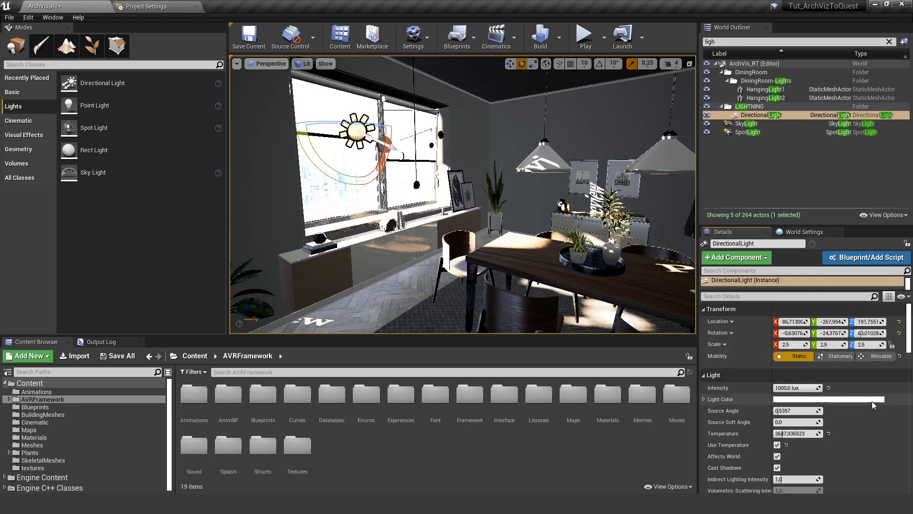
click(797, 388)
scroll(851, 419, down, 1)
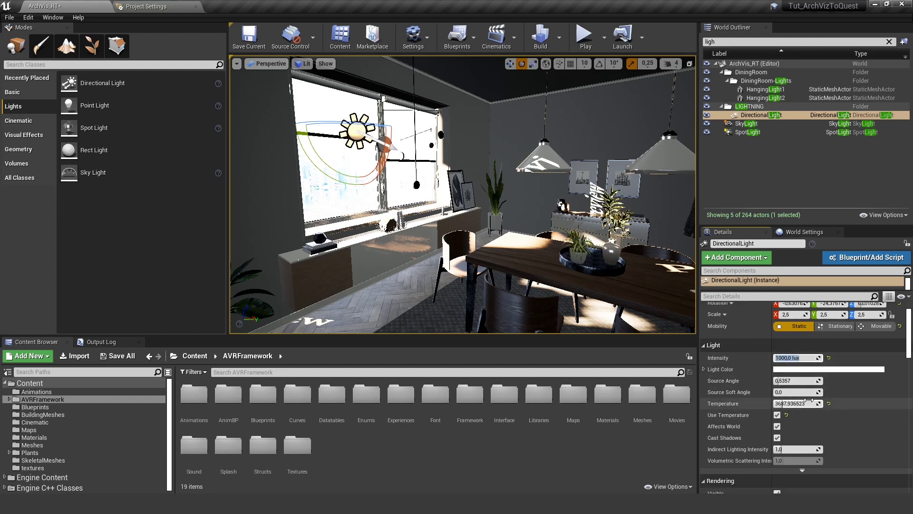
Step: Set the directional light's temperature to 4200 and its Indirect Lighting Intensity to 6.0
drag(790, 404, 781, 405)
click(784, 404)
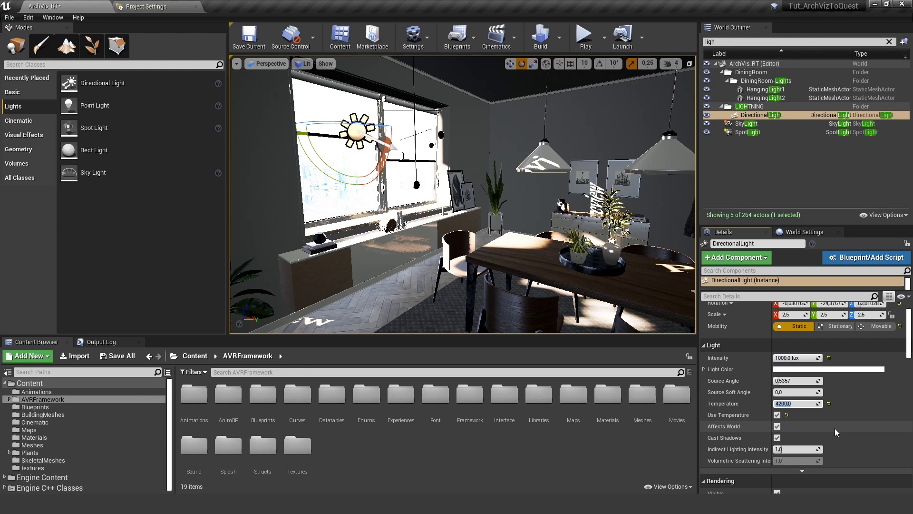
click(792, 449)
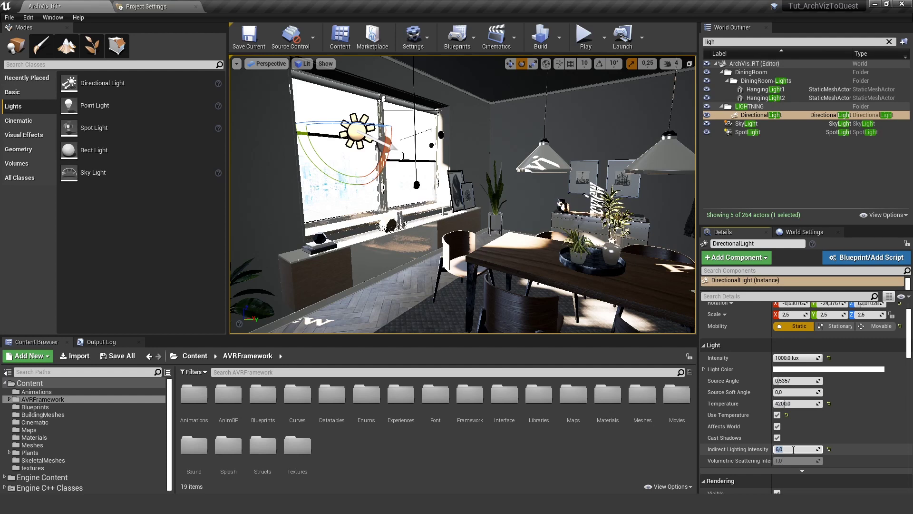
key(Return)
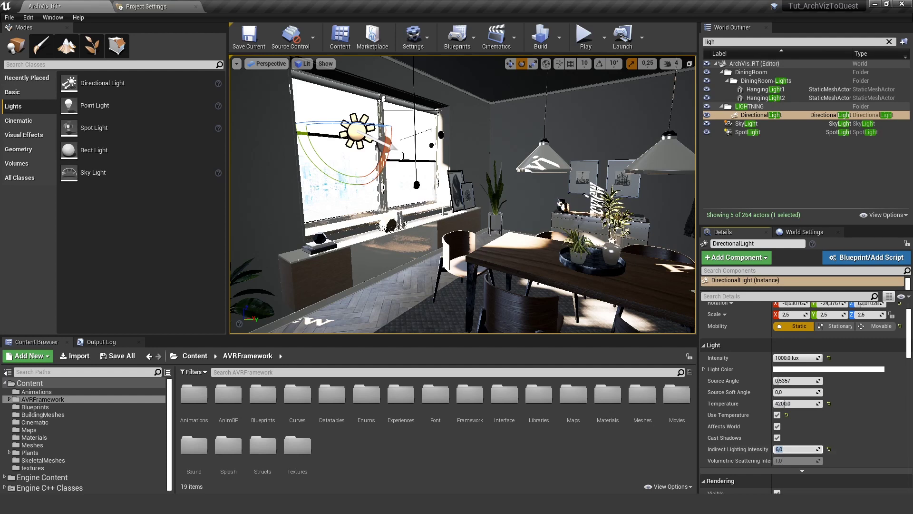
Step: Expand the Lightmass settings in World Settings with more vertical room and set Static Lighting Level Scale to 0.2
right_drag(539, 241, 575, 238)
mouse_move(462, 194)
right_down()
mouse_move(675, 194)
mouse_move(680, 202)
mouse_move(456, 198)
right_up()
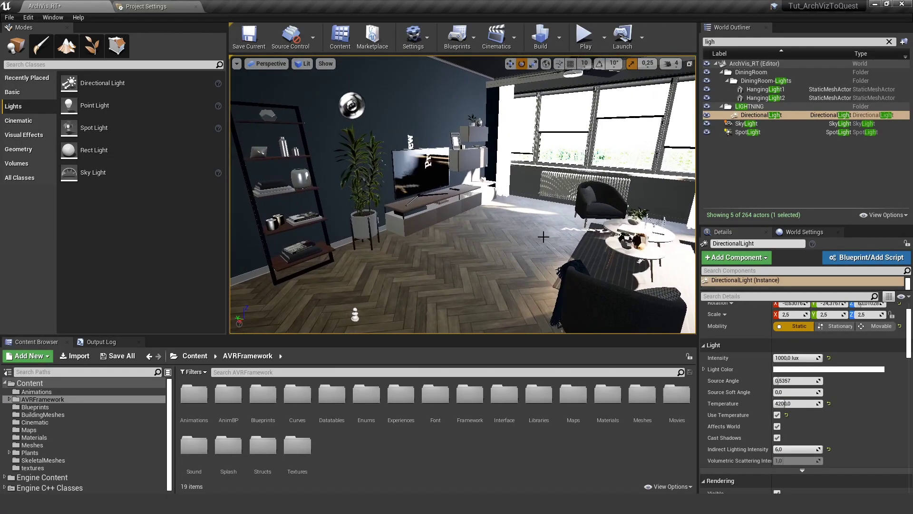
click(804, 232)
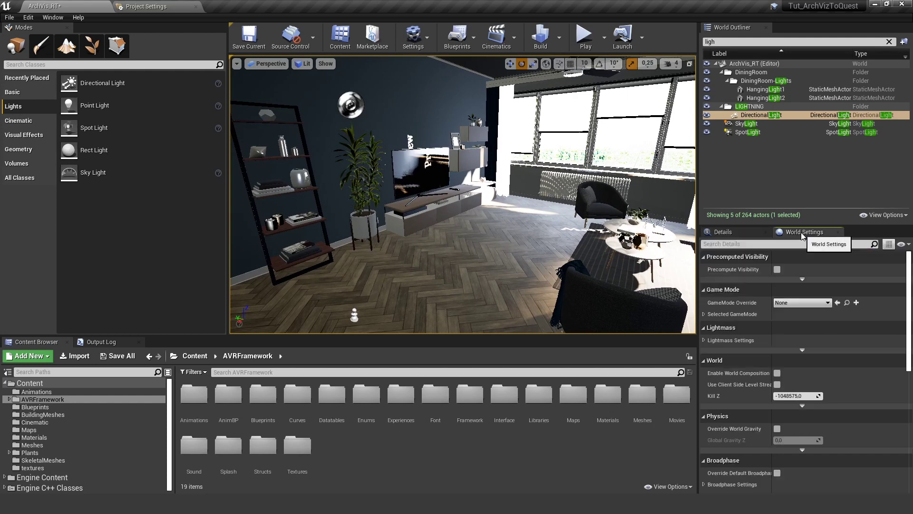
click(704, 340)
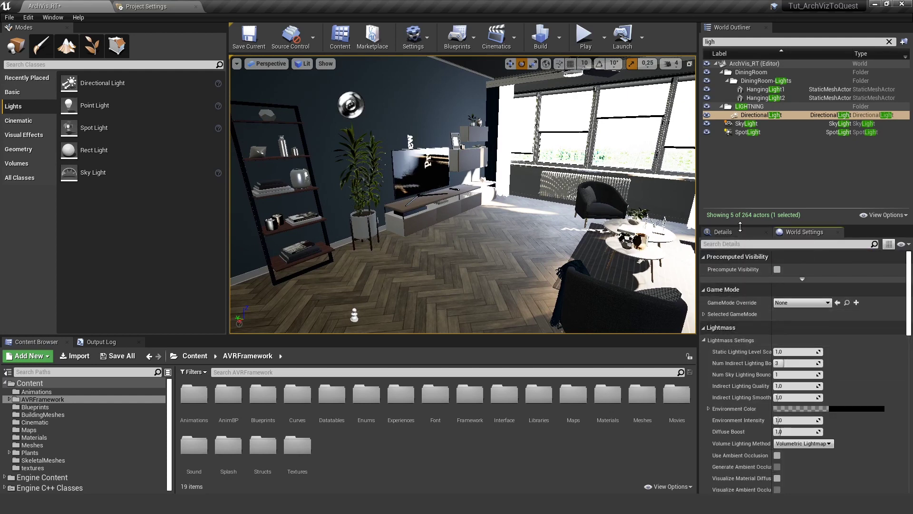
drag(734, 223, 735, 149)
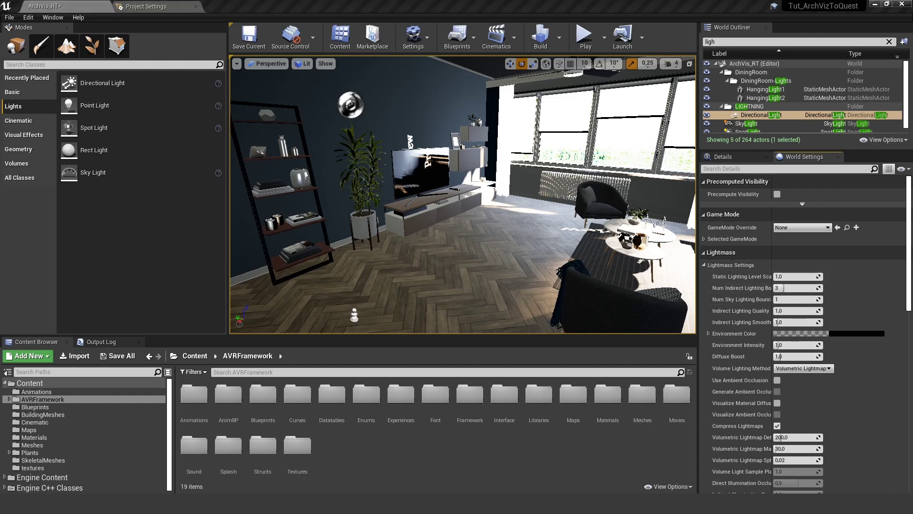
right_drag(518, 209, 590, 228)
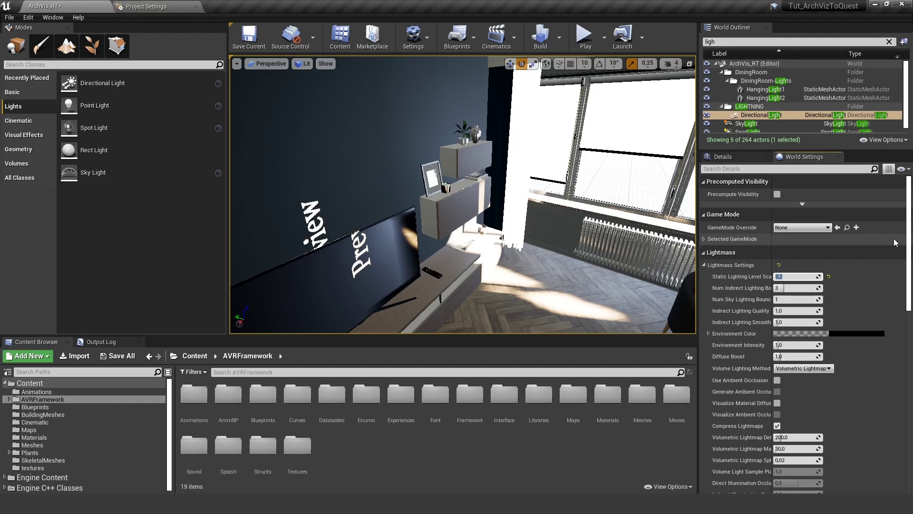
right_drag(480, 225, 495, 240)
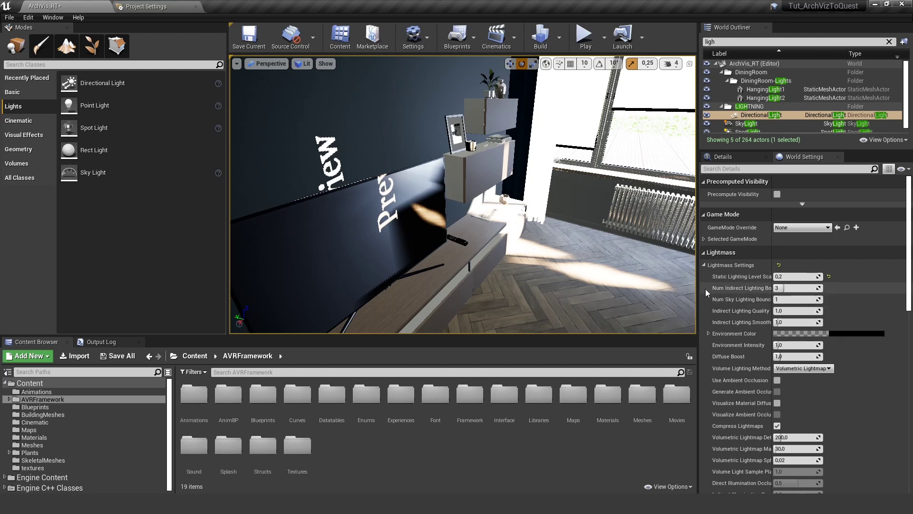
Step: Widen the World Settings area and set Num Indirect Lighting Bounces to 42 and Num Sky Lighting Bounces to 3
drag(698, 285, 630, 279)
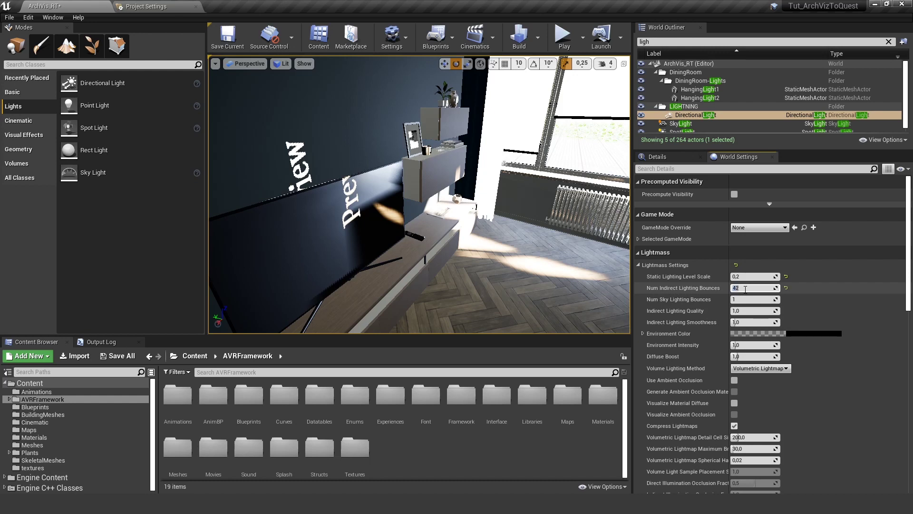
click(744, 299)
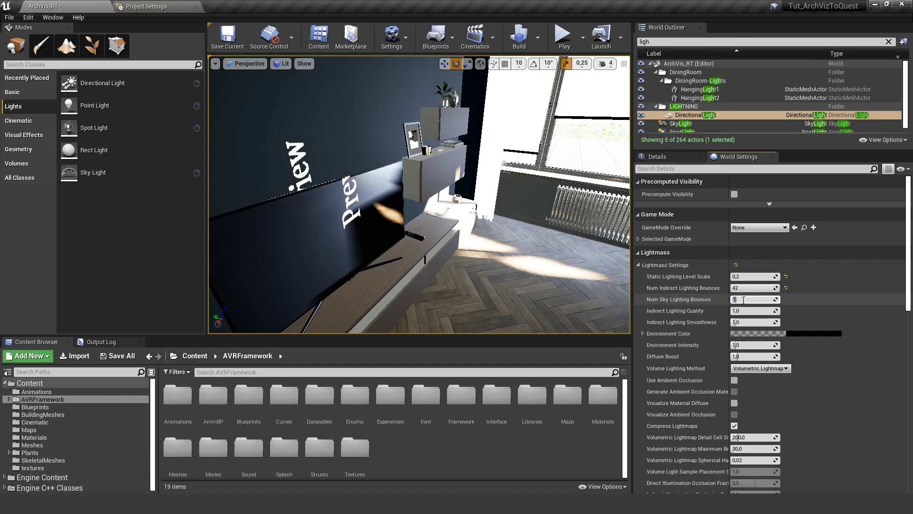
right_drag(288, 155, 262, 176)
key(w)
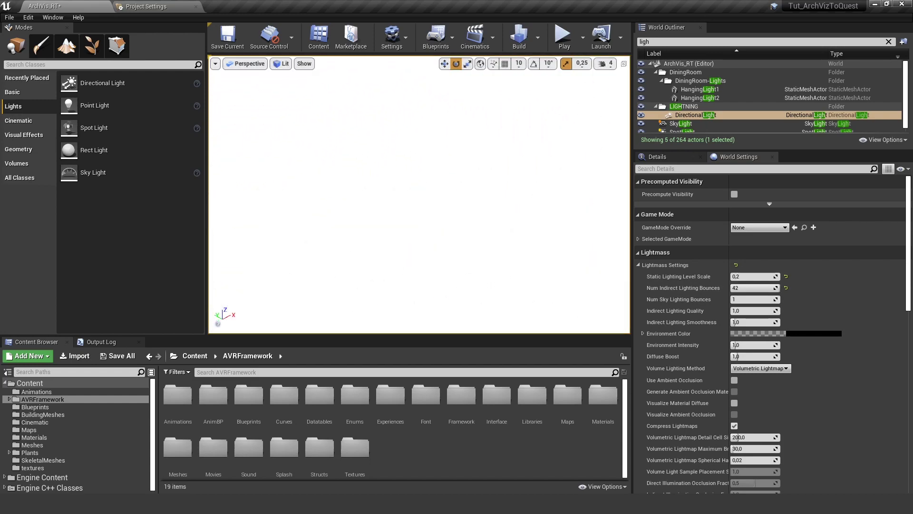
right_drag(333, 188, 354, 188)
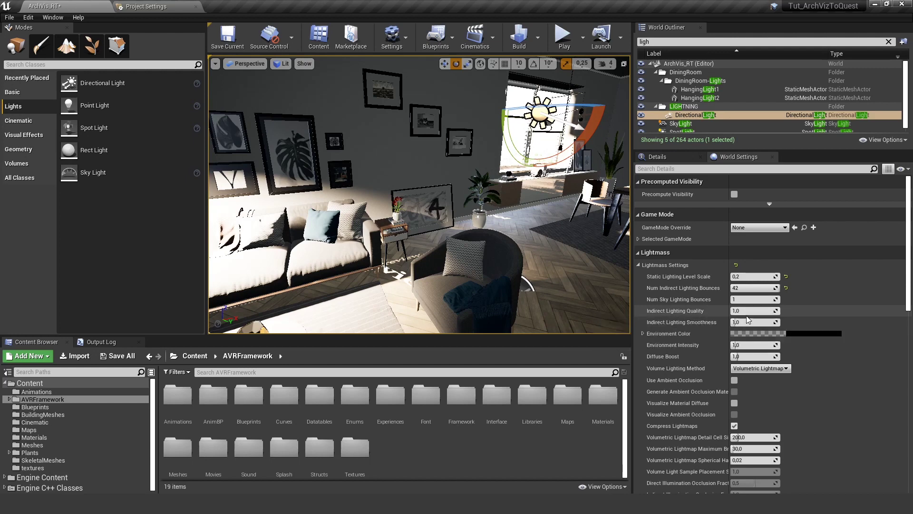
click(751, 299)
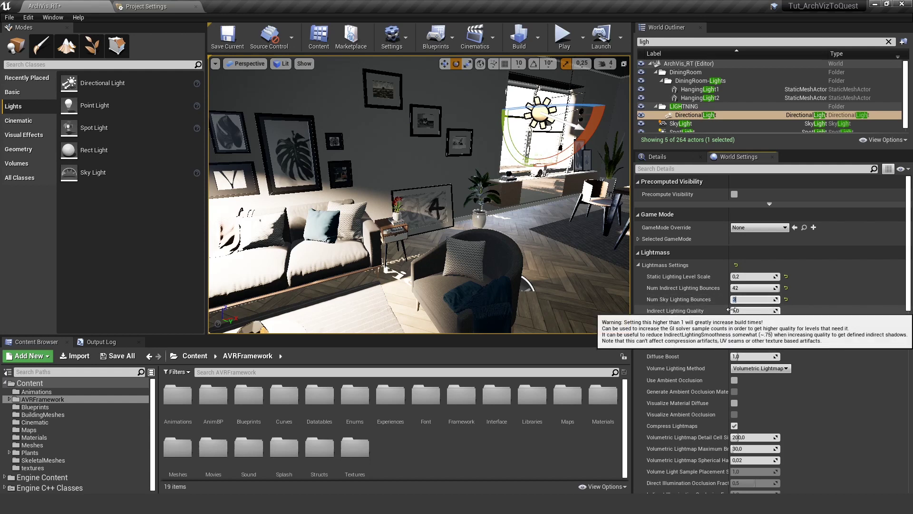
Step: Set the Lightmass Indirect Lighting Smoothness to 3.0
click(748, 311)
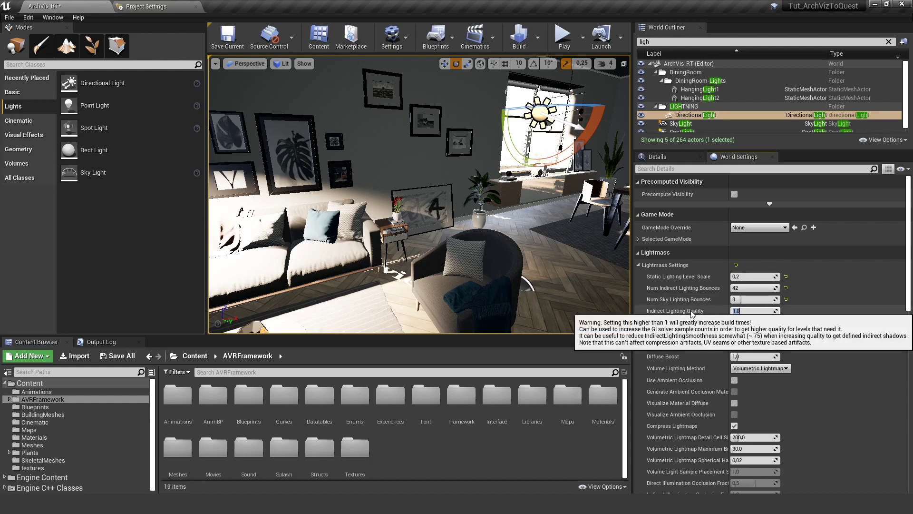
click(748, 322)
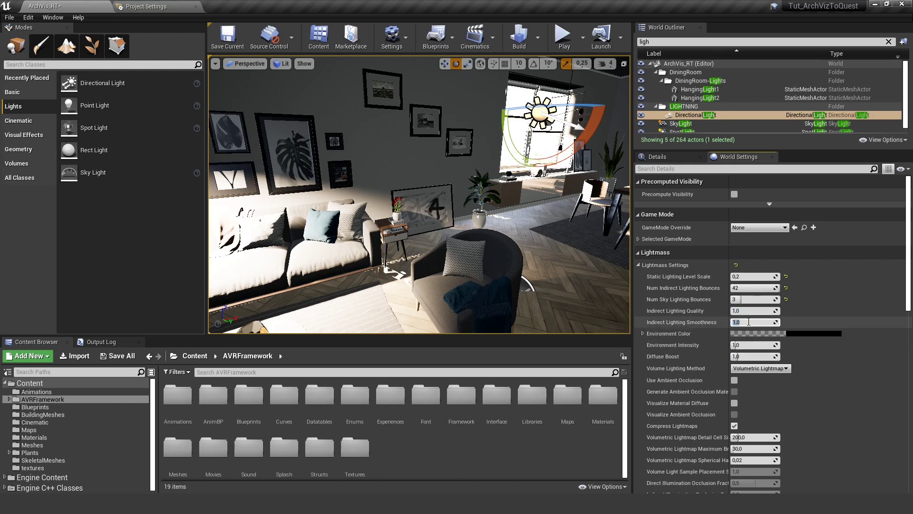
right_drag(427, 199, 427, 198)
key(w)
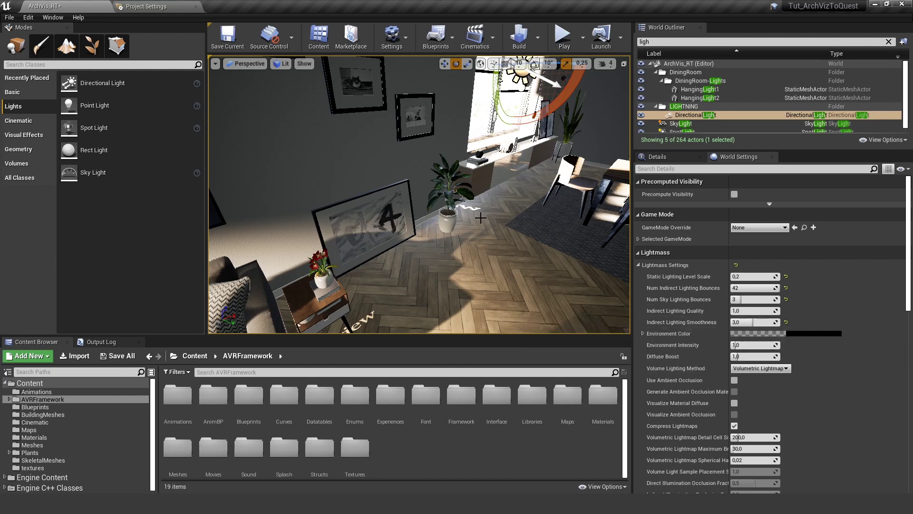
Step: Examine the light and shadow transitions on the wall and floor around the framed pictures and potted plant
right_drag(418, 193, 417, 193)
key(w)
key(w)
key(s)
right_drag(492, 235, 528, 161)
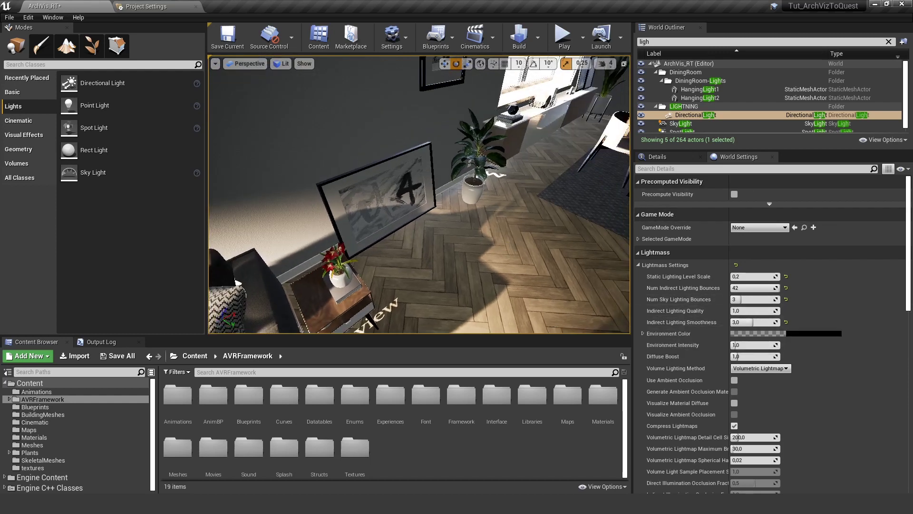
mouse_move(327, 318)
right_down()
mouse_move(314, 276)
mouse_move(327, 317)
right_up()
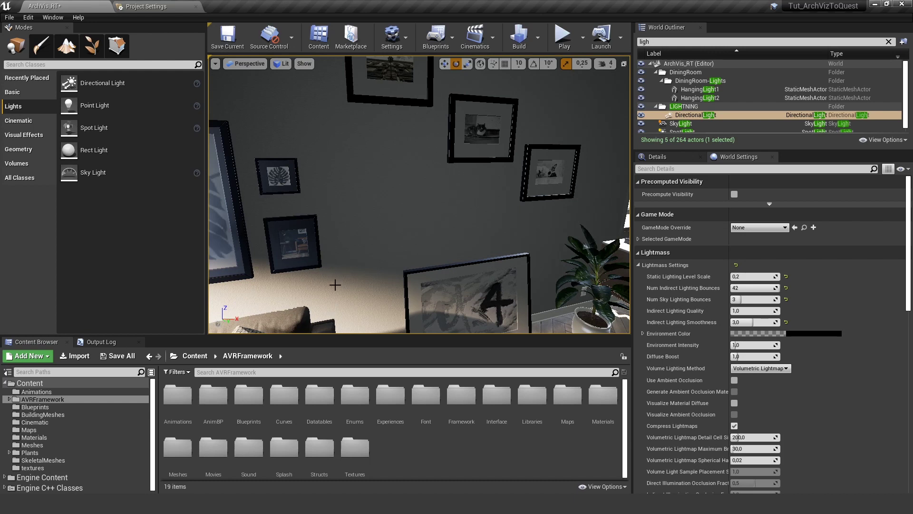
scroll(795, 361, down, 4)
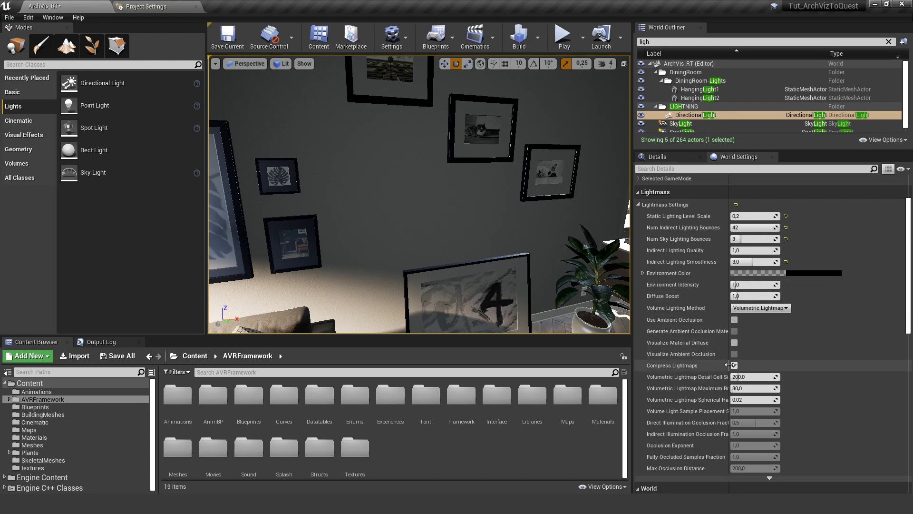
Step: Compare the wall shelves and their decorations in the Unlit and Lit view modes
right_drag(570, 257, 623, 221)
right_drag(595, 304, 666, 304)
key(w)
right_drag(390, 133, 342, 130)
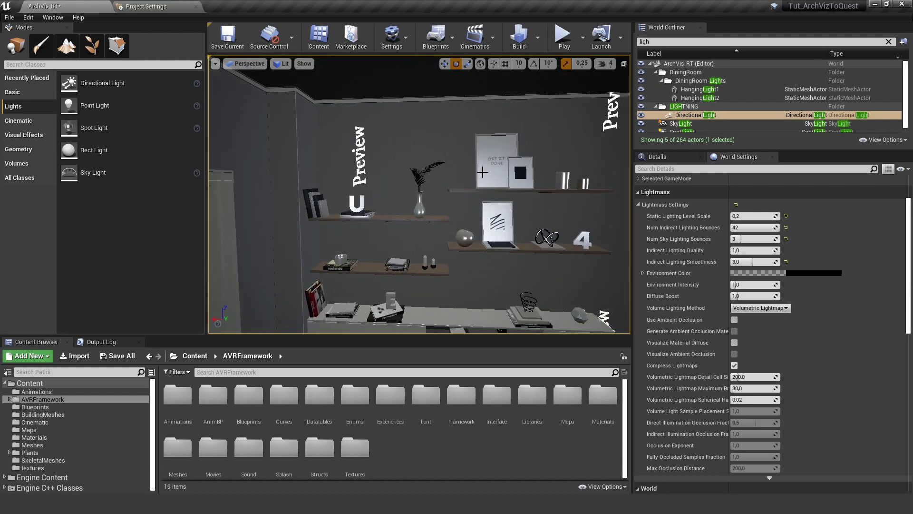
click(282, 63)
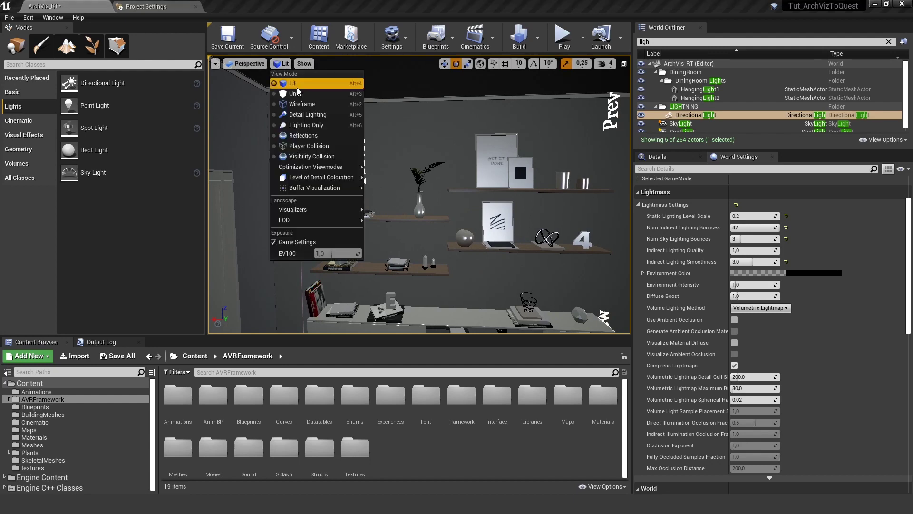
click(288, 101)
right_drag(380, 189, 409, 189)
right_drag(470, 176, 474, 176)
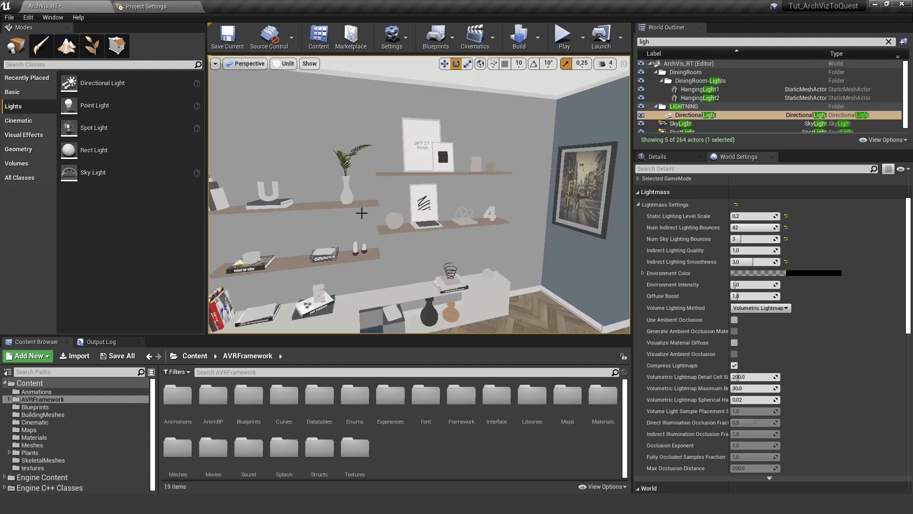
click(295, 64)
click(290, 80)
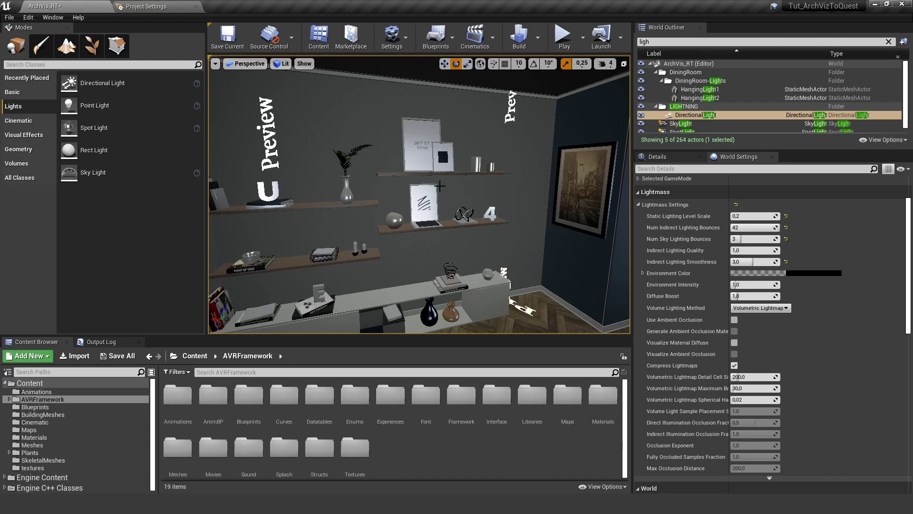
right_drag(440, 185, 434, 185)
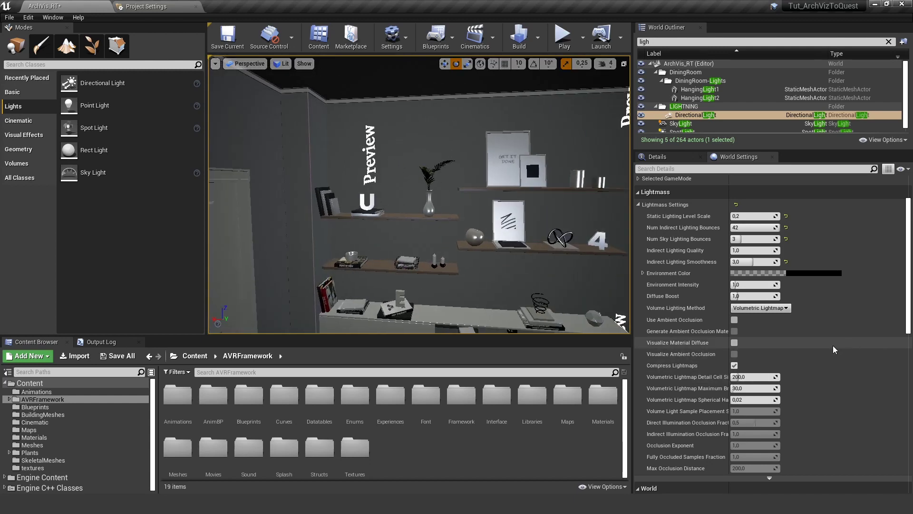
Step: Enable Use Ambient Occlusion and set the Volume Lighting Method to Sparse Volume Lighting Samples
click(735, 320)
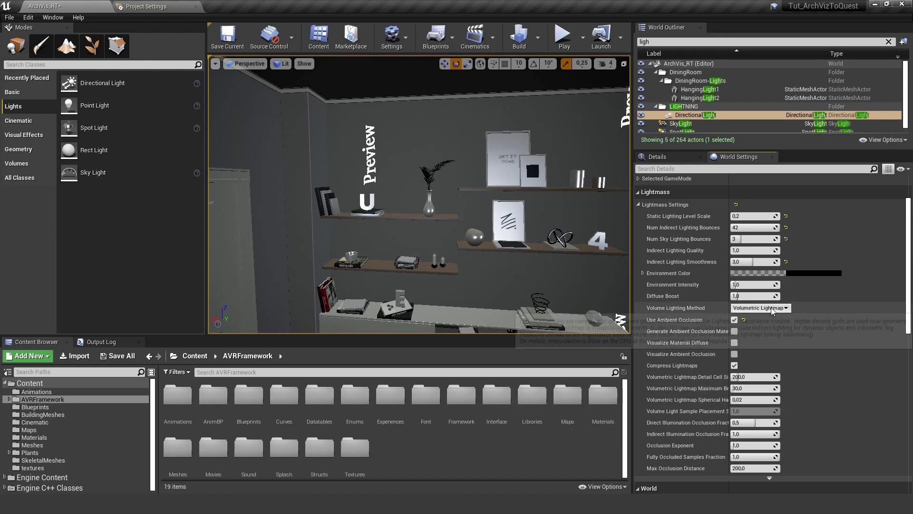
click(787, 309)
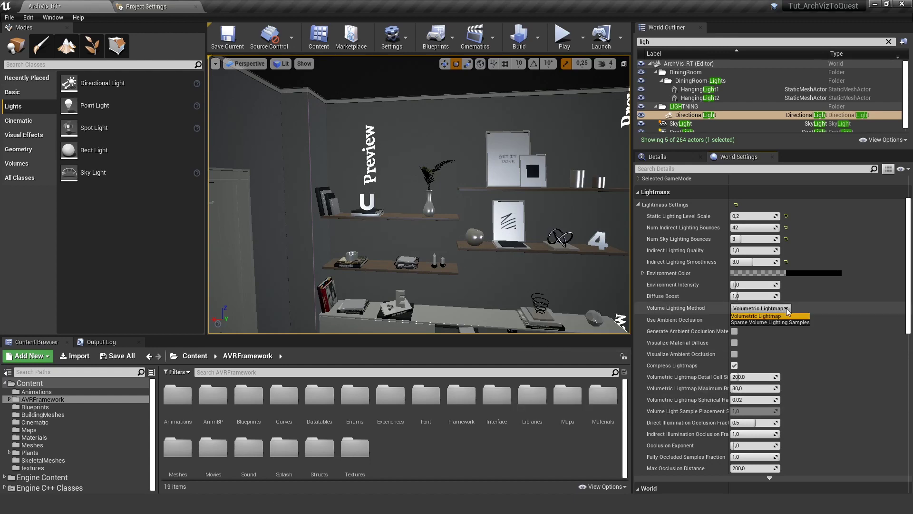
click(760, 322)
Step: Select the spot light in the wall lamp beside the window and make it Static
right_drag(475, 214, 589, 210)
right_drag(462, 189, 335, 191)
click(430, 175)
click(433, 171)
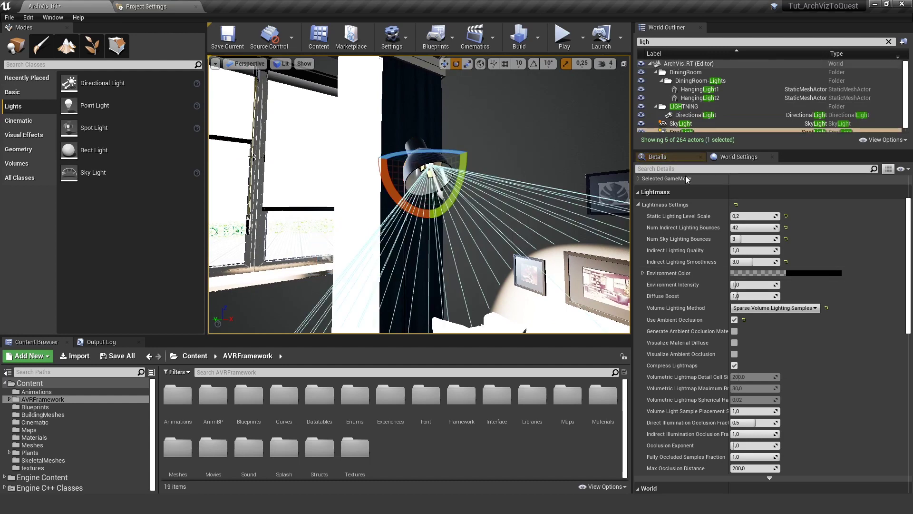
click(675, 159)
click(762, 266)
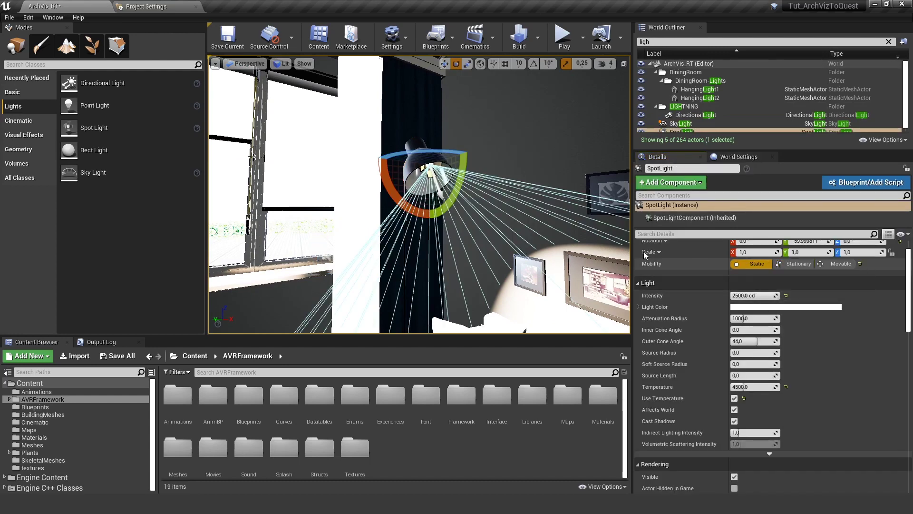
Step: Examine the wall lamp with its spot light, the room behind it and the hanging lamps above the dining table
mouse_move(476, 200)
right_down()
mouse_move(533, 200)
mouse_move(489, 204)
right_up()
key(w)
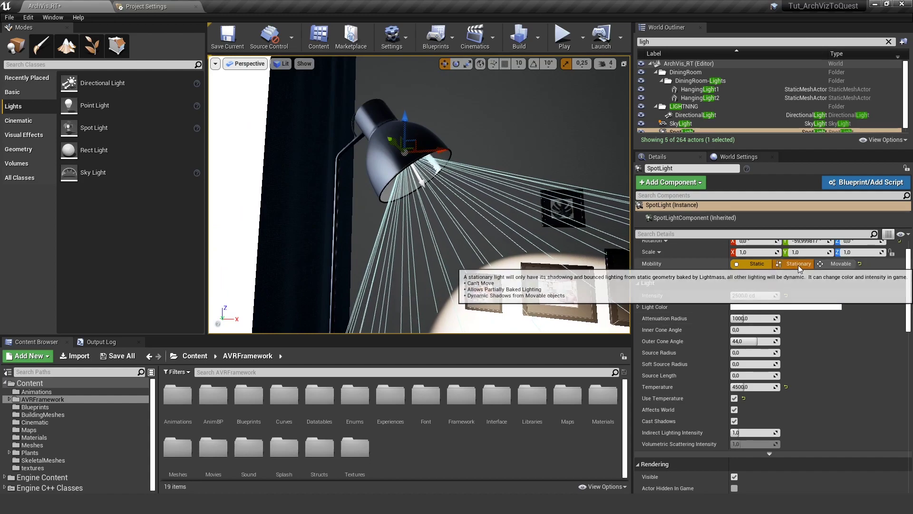
mouse_move(523, 200)
right_down()
mouse_move(580, 228)
mouse_move(599, 224)
mouse_move(552, 238)
mouse_move(514, 214)
mouse_move(561, 200)
mouse_move(537, 200)
right_up()
right_drag(394, 138, 394, 135)
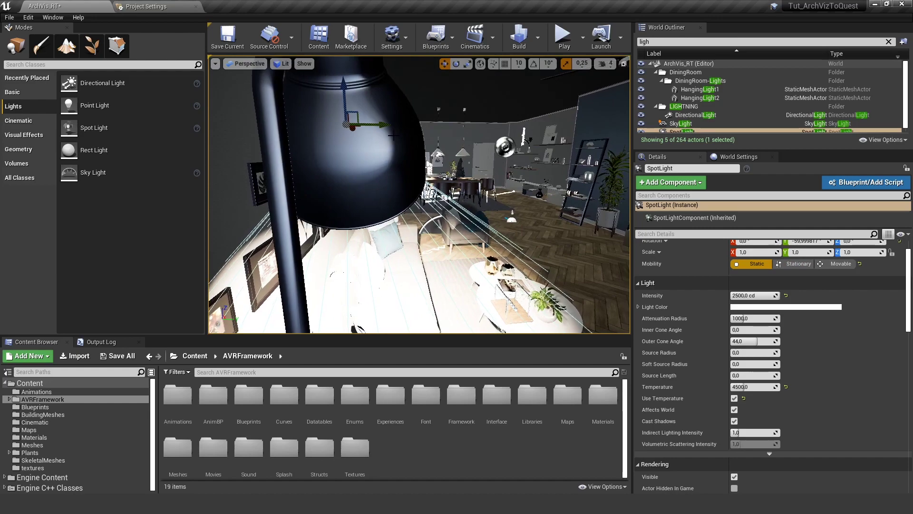
key(w)
right_drag(428, 255, 280, 243)
key(w)
right_drag(397, 248, 433, 156)
click(442, 133)
key(f)
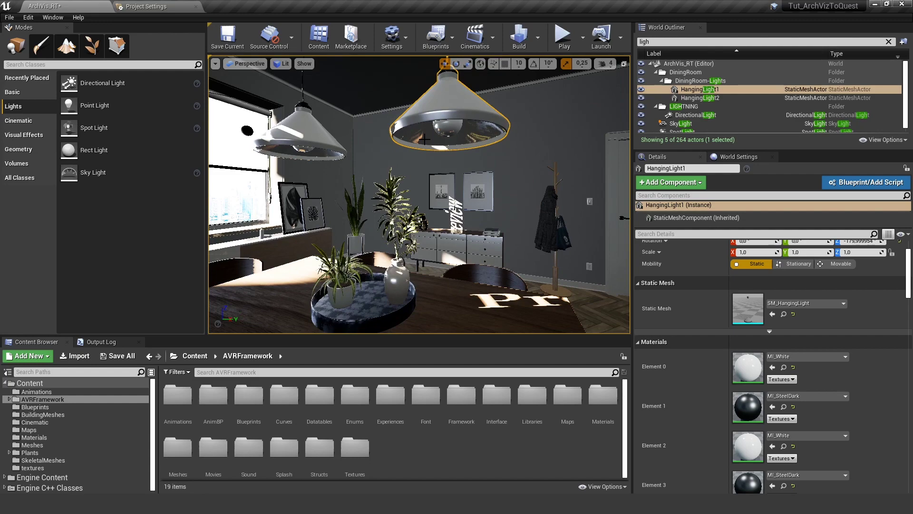
right_drag(423, 139, 482, 175)
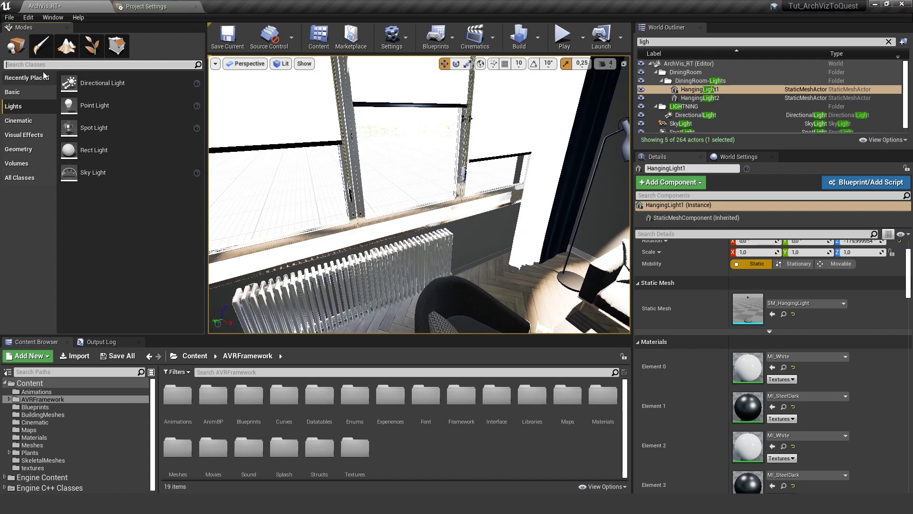
Step: Find the Lightmass Portal class and place a portal at the living room window above the radiator
text(port)
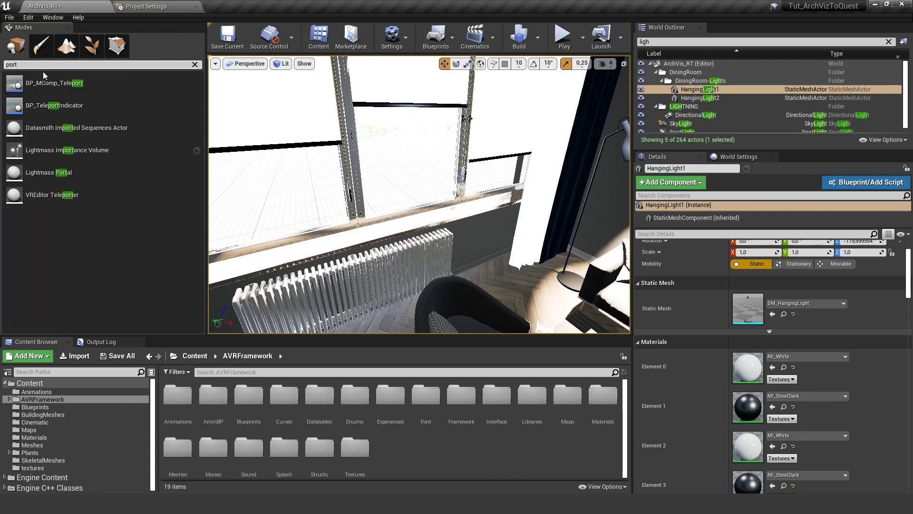
drag(48, 173, 310, 207)
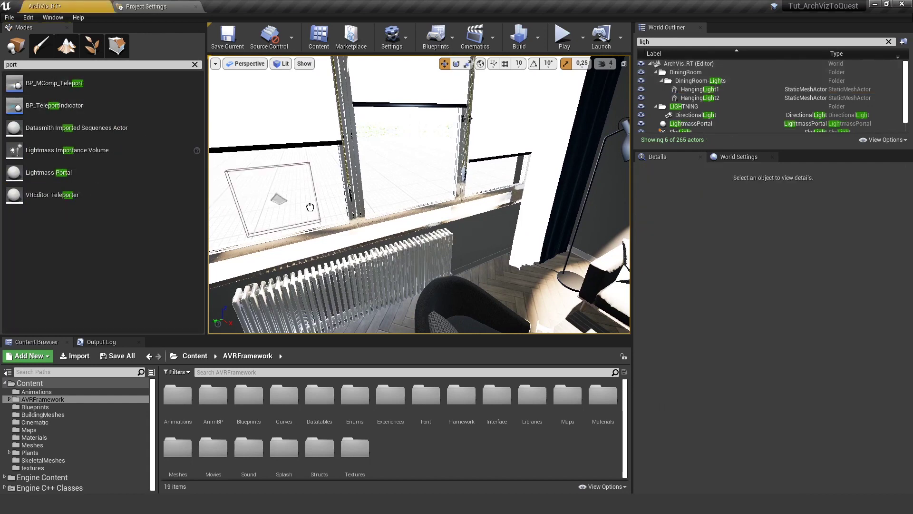
drag(382, 226, 382, 226)
right_drag(422, 200, 414, 171)
Step: Stretch the Lightmass Portal across the full window width, to a Y scale of about 274.5
key(r)
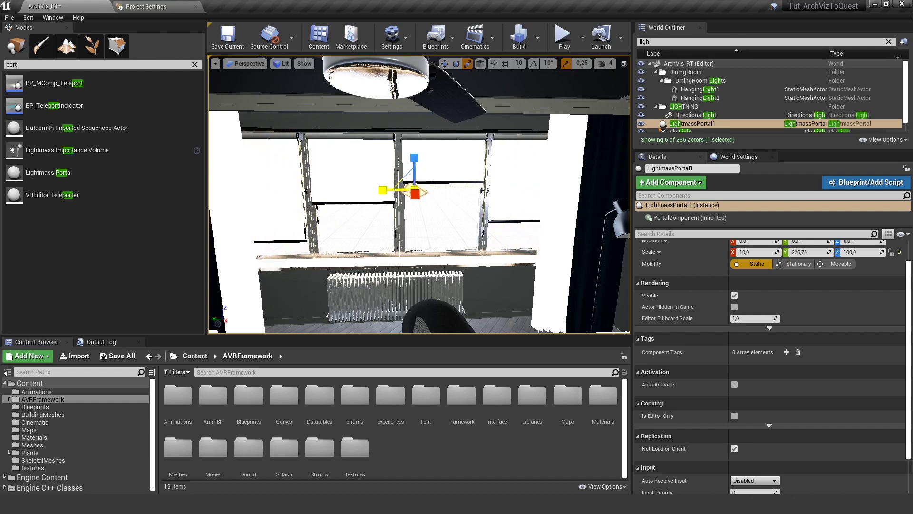
key(a)
right_drag(520, 222, 434, 130)
key(w)
key(f)
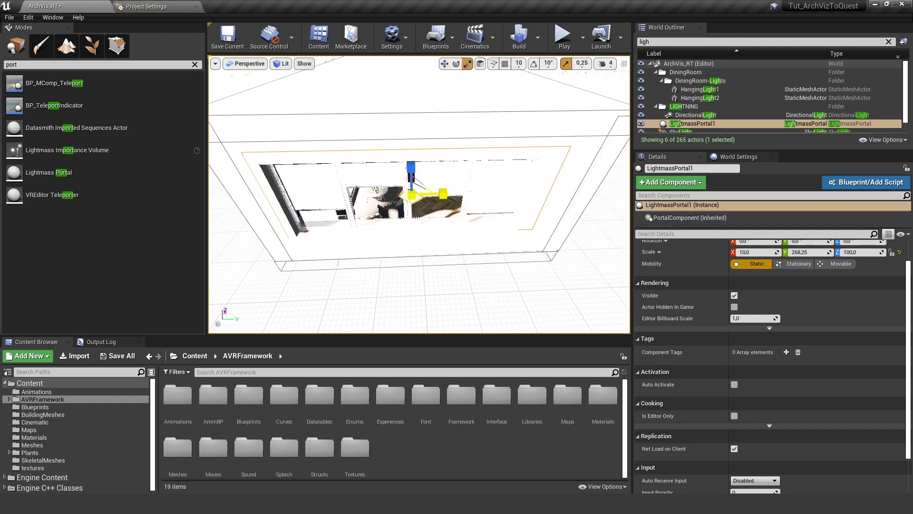
right_drag(406, 157, 510, 182)
Step: Duplicate the Lightmass Portal and move the copy in front of the window on the adjacent outer wall
key(w)
alt+drag(509, 176, 350, 153)
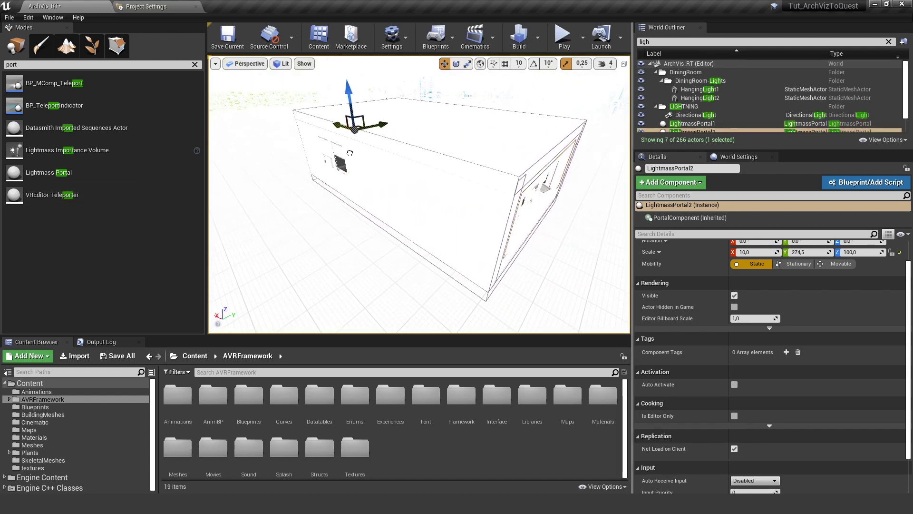
drag(398, 129, 361, 137)
right_drag(361, 137, 388, 167)
alt+drag(388, 166, 387, 171)
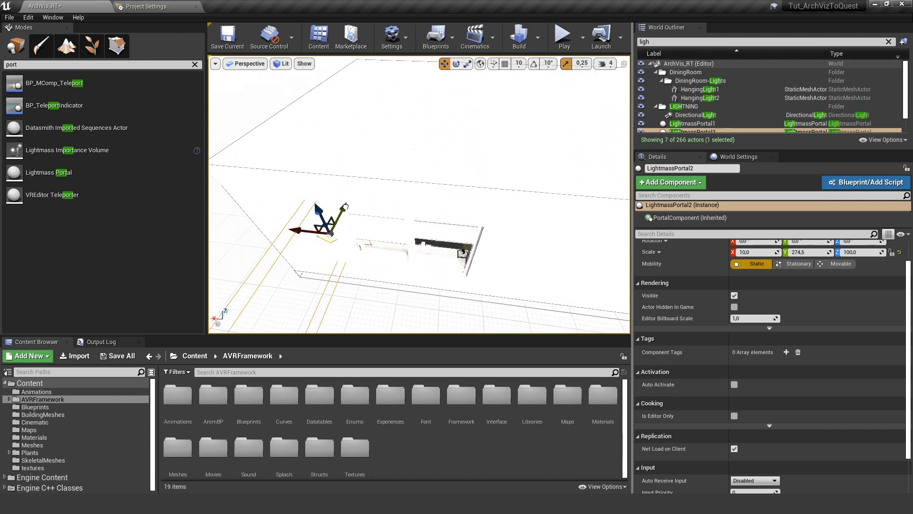
drag(311, 232, 392, 240)
Step: Rotate the duplicated portal about 90 degrees to align with its wall, and fit it over the window with a Y scale of 150
key(e)
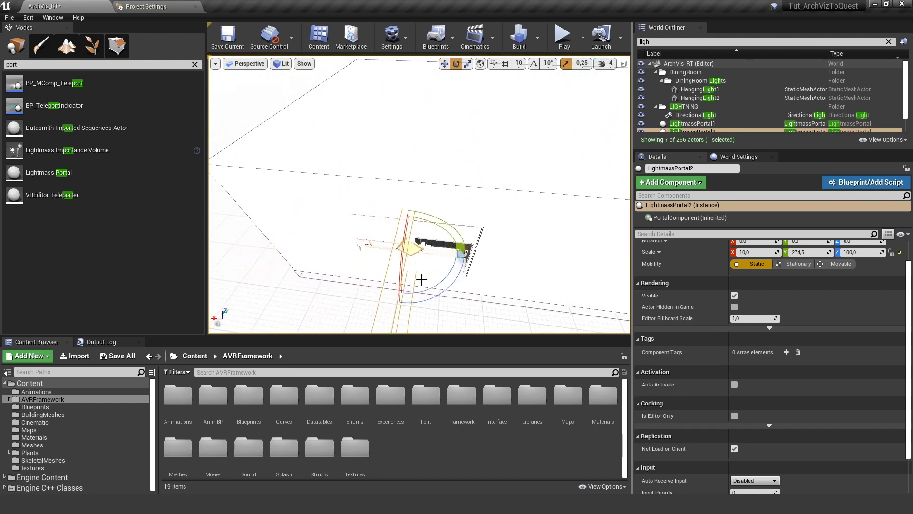
drag(454, 272, 462, 252)
key(r)
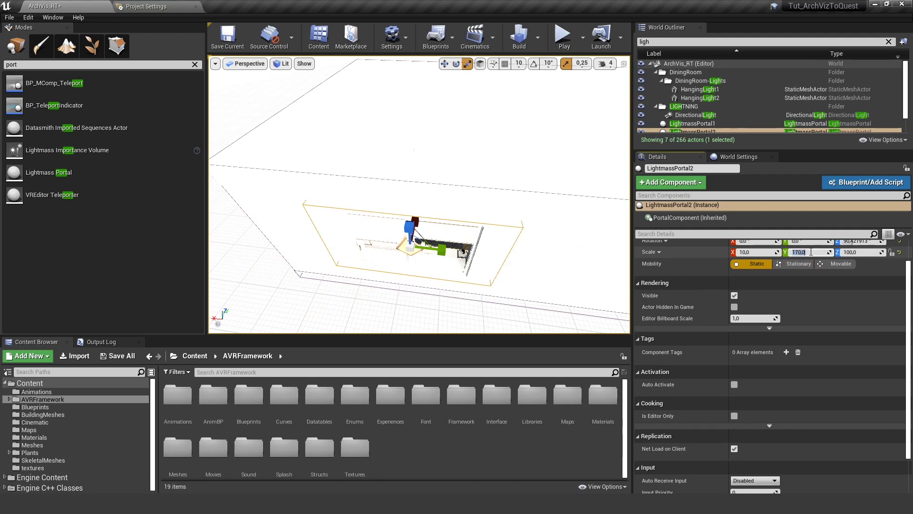
right_drag(394, 255, 361, 218)
key(w)
drag(418, 166, 419, 179)
mouse_move(419, 178)
right_down()
mouse_move(435, 184)
mouse_move(414, 183)
right_up()
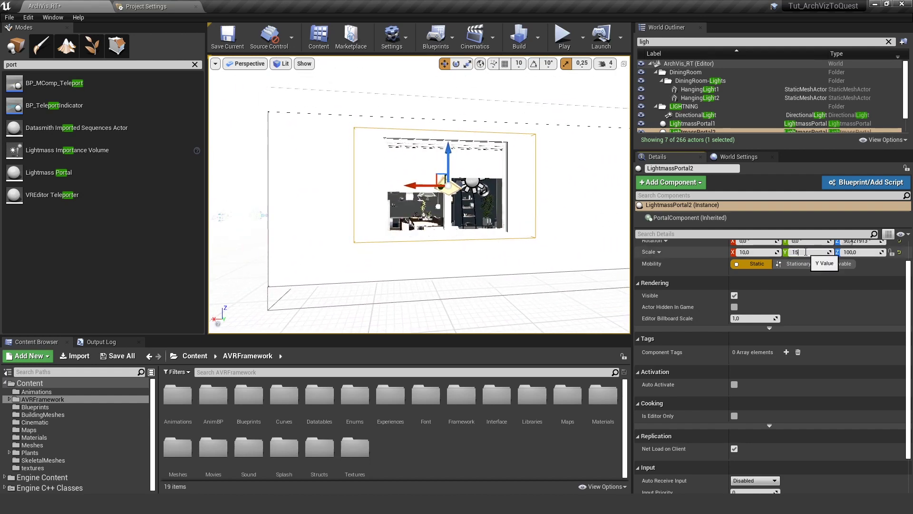
Step: Add a Lightmass Importance Volume inside the living room
alt+drag(333, 219, 437, 269)
right_drag(324, 153, 320, 146)
key(w)
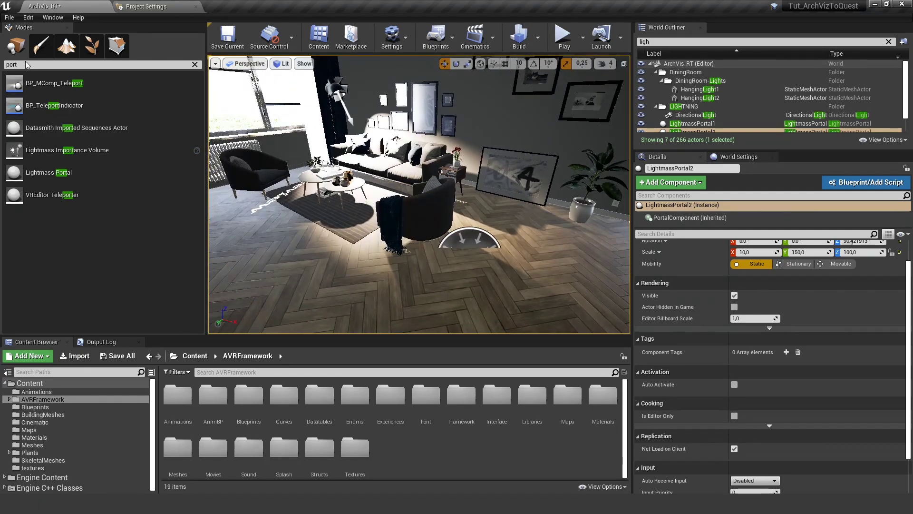
text(lig)
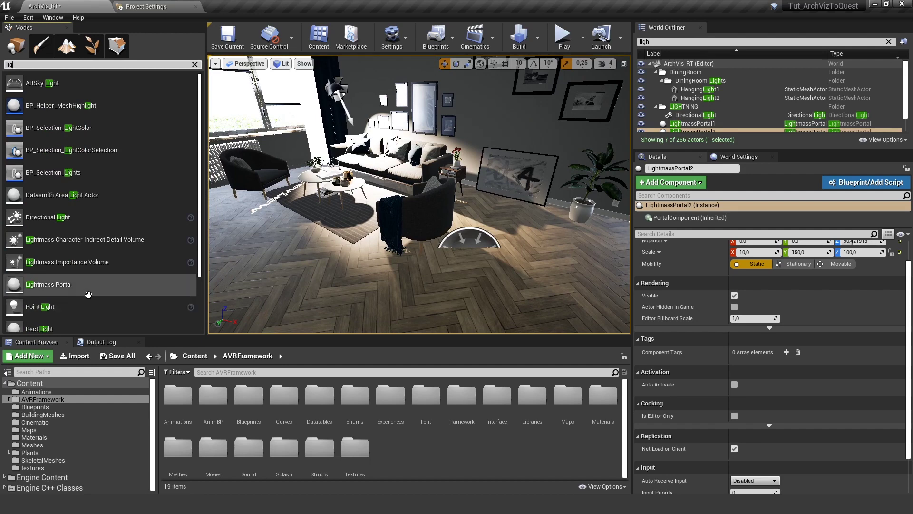
drag(65, 266, 418, 161)
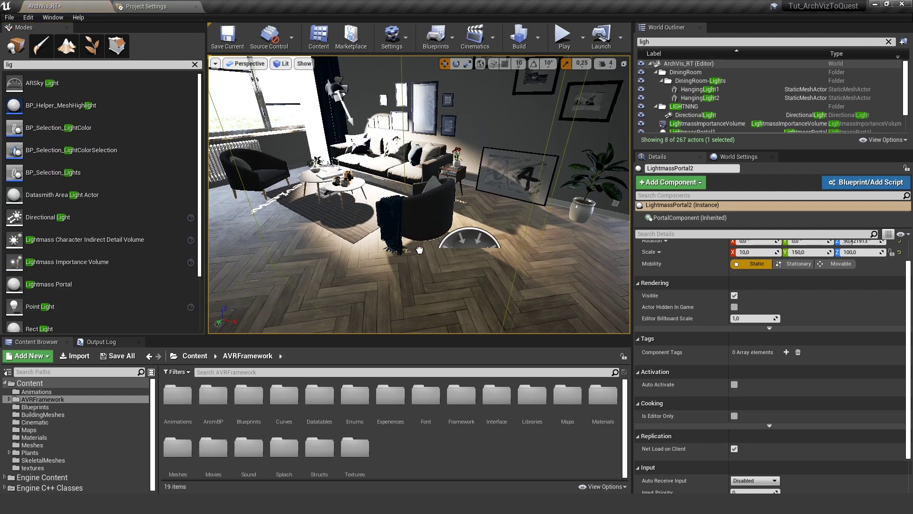
Step: Switch to the Top view and move the importance volume toward the middle of the apartment's floor plan
click(243, 64)
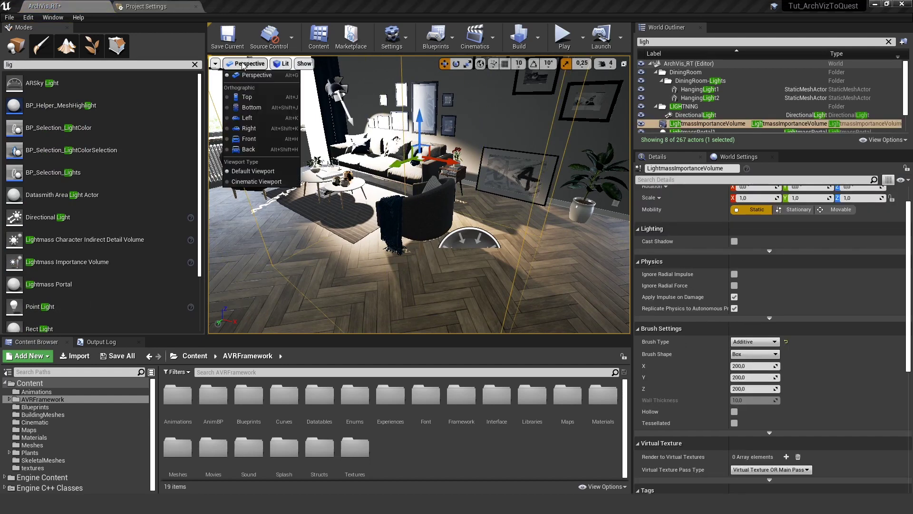
click(252, 97)
scroll(430, 197, down, 2)
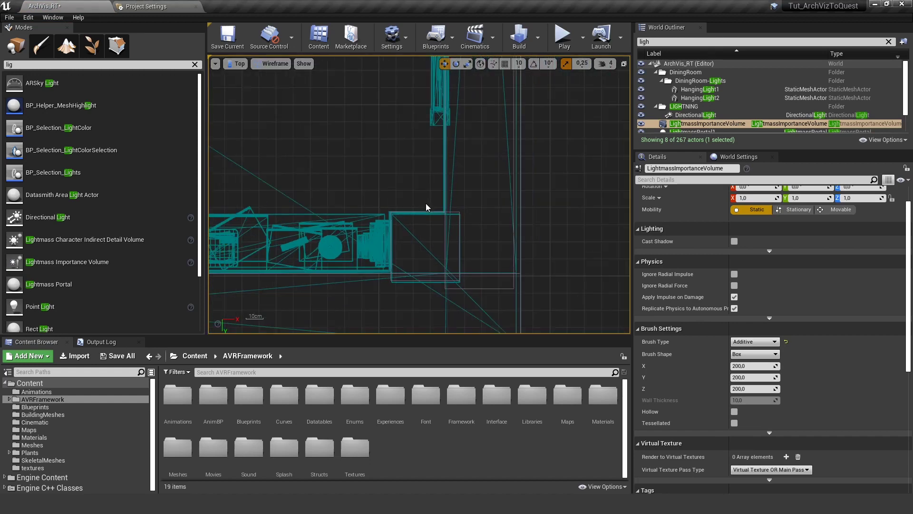
scroll(399, 219, down, 14)
right_drag(318, 177, 512, 190)
scroll(493, 213, down, 2)
drag(411, 178, 526, 190)
Step: Scale the importance volume to X 6 and Y 3.75, positioning it to enclose the whole floor plan
key(r)
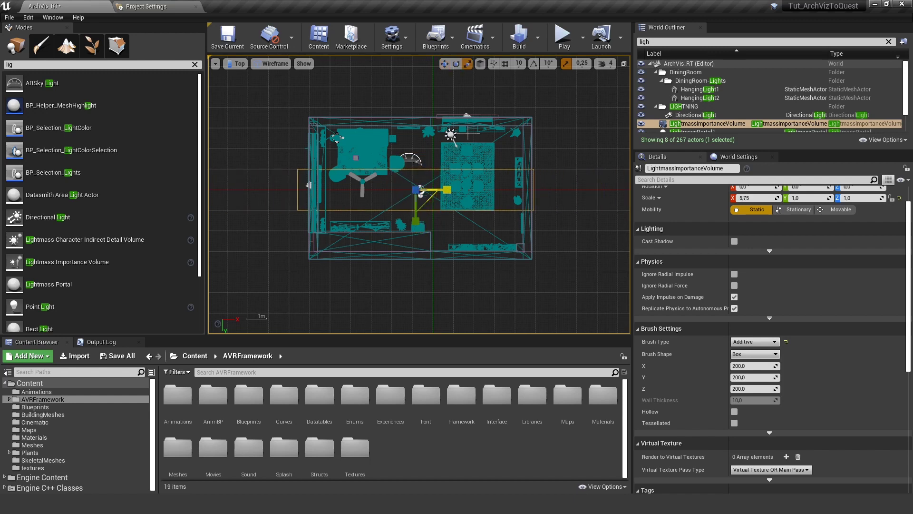
drag(468, 189, 470, 190)
key(w)
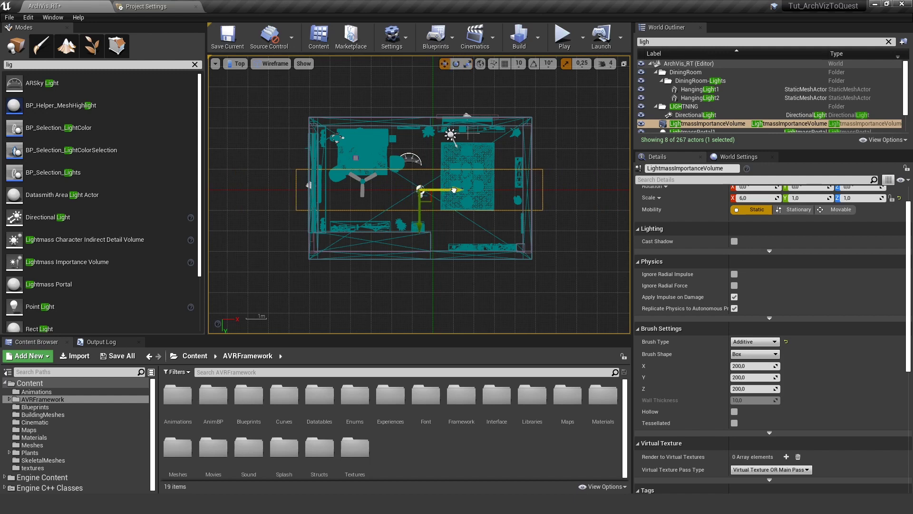
key(r)
drag(424, 220, 424, 235)
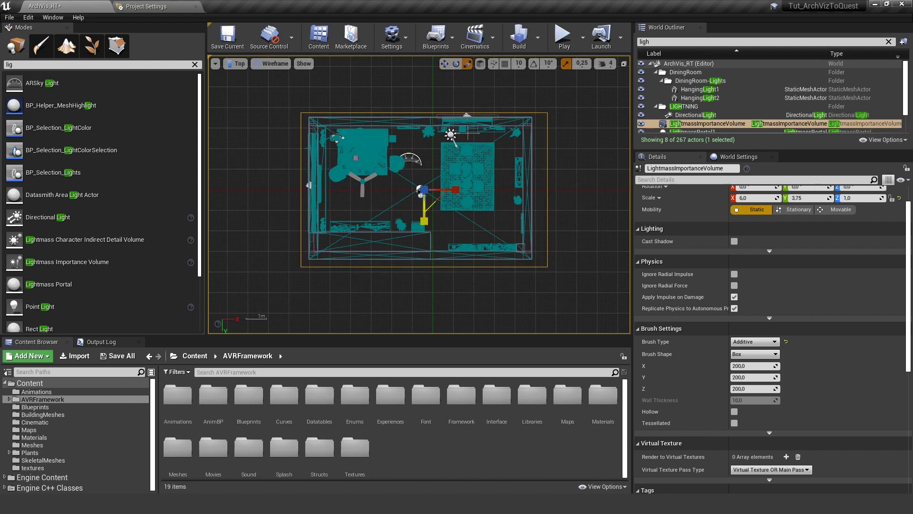
Step: Switch to the Right view and raise the importance volume's Z scale to 1.75, aligning it with the room's height
click(236, 63)
click(254, 133)
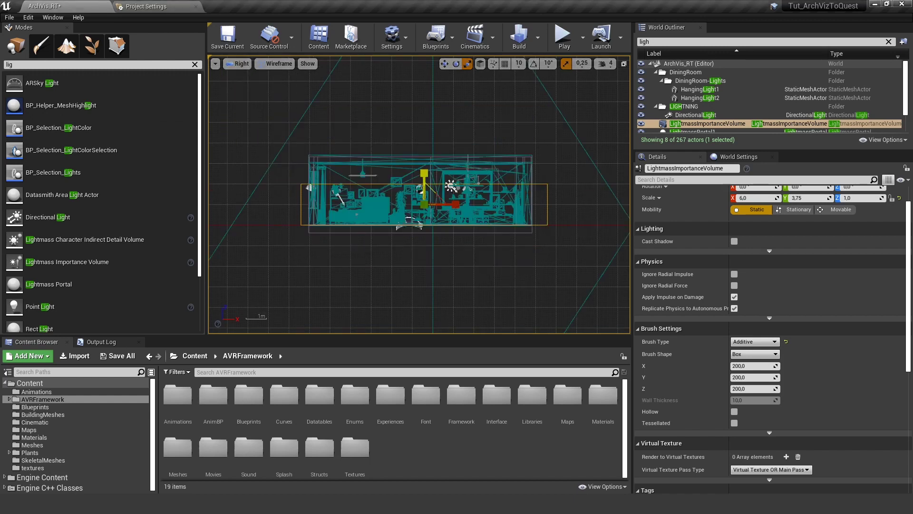
drag(424, 174, 424, 160)
key(w)
key(r)
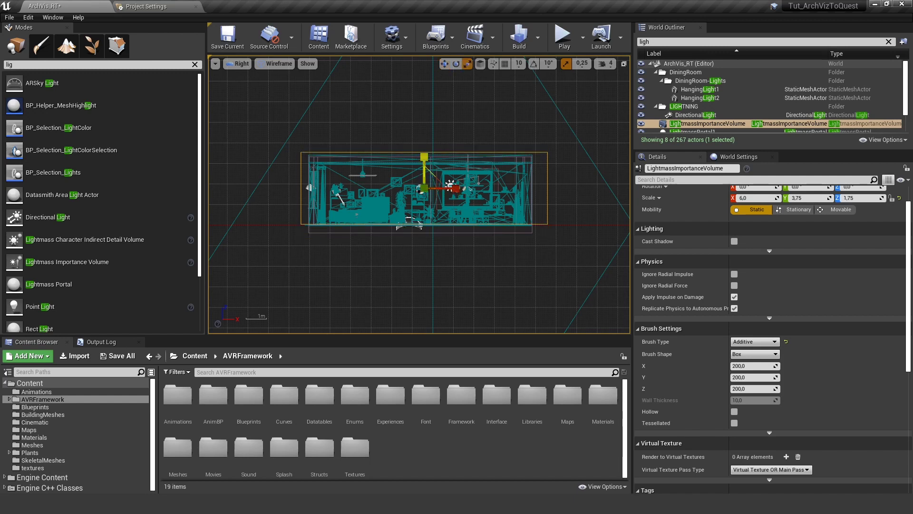
Step: Turn off scale snapping and fine-tune the importance volume to about X 5.63 and Z 1.86, fitting it tightly around the apartment
click(566, 64)
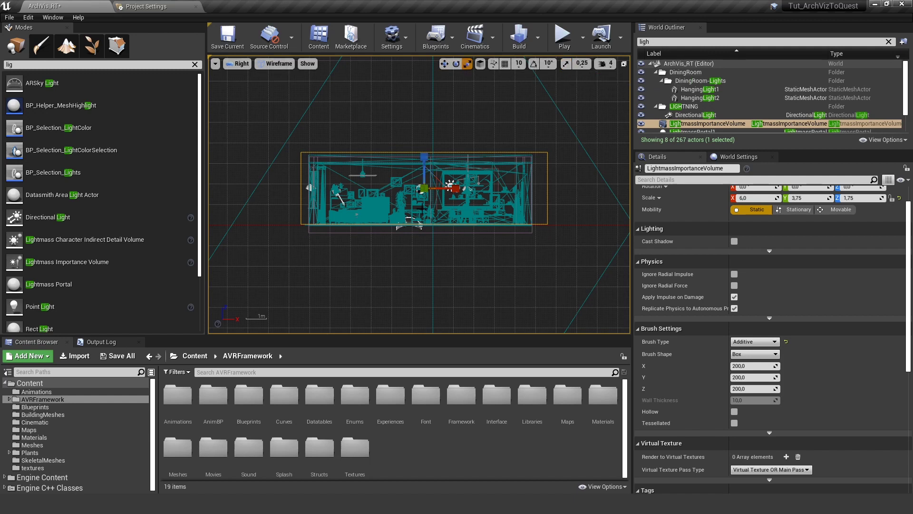
drag(426, 158, 424, 157)
key(w)
key(r)
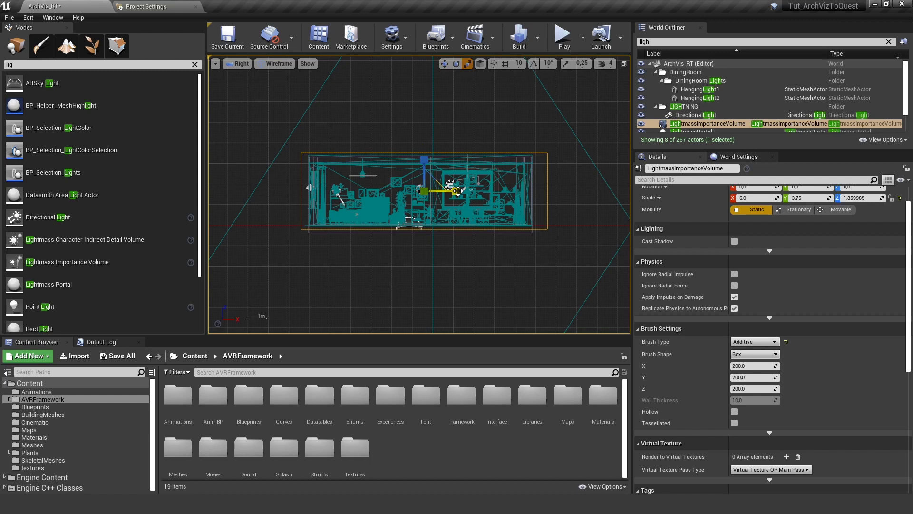
drag(457, 192, 455, 191)
key(w)
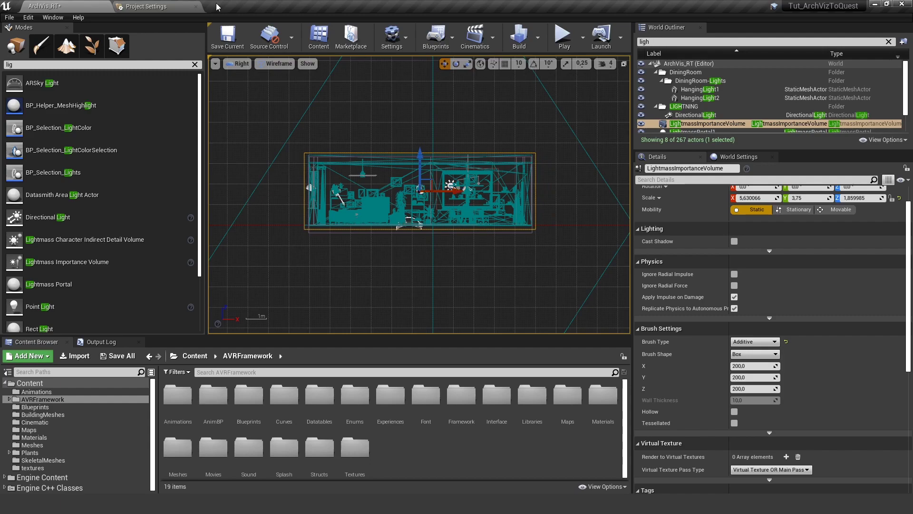
Step: Return to the Perspective view and display the room in the Lightmap Density view mode
click(241, 63)
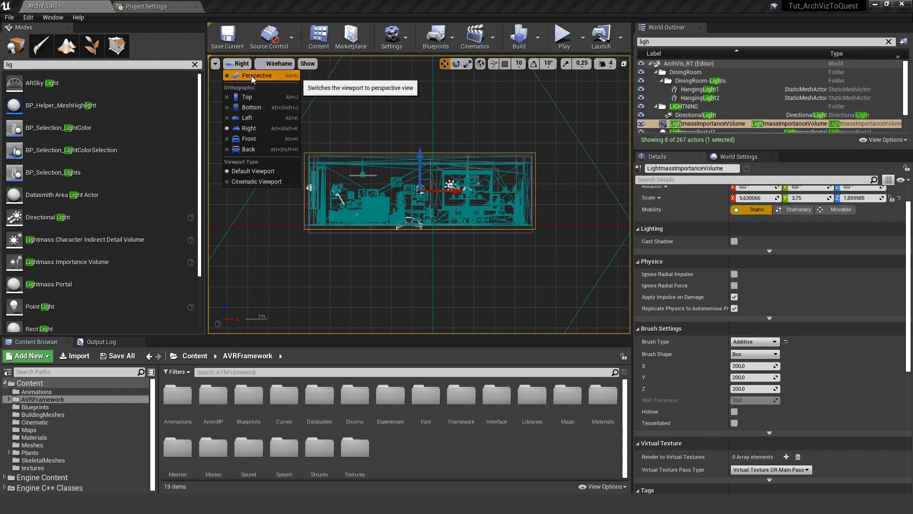
click(239, 77)
mouse_move(370, 161)
right_down()
mouse_move(295, 161)
mouse_move(390, 157)
mouse_move(457, 176)
mouse_move(370, 161)
right_up()
click(281, 64)
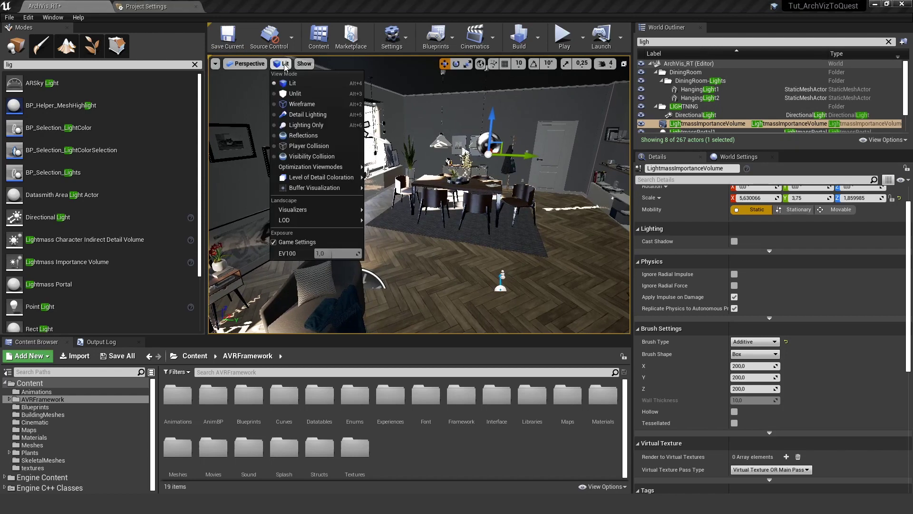
mouse_move(332, 188)
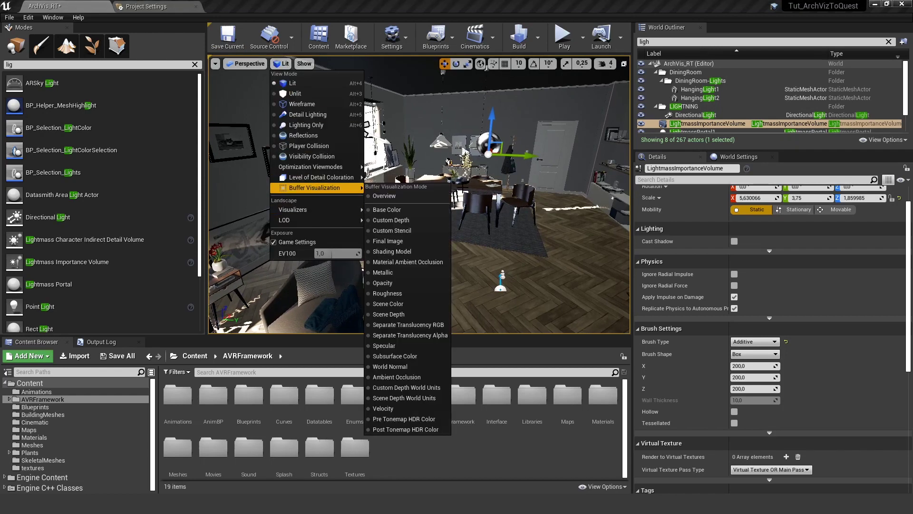
click(429, 182)
Step: Inspect the lightmap density of the walls, pictures, shelves and furniture, and return to the Lit view mode
right_drag(429, 182, 456, 183)
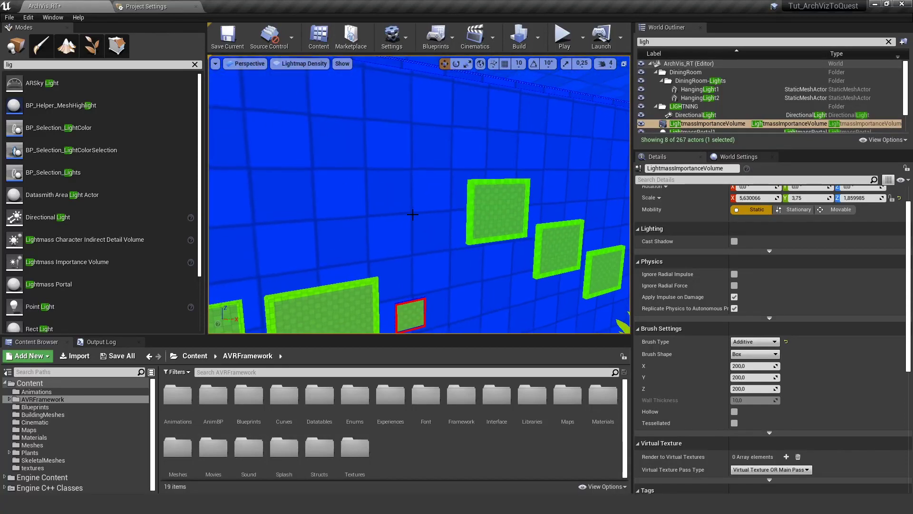
right_drag(457, 183, 457, 183)
right_drag(387, 116, 387, 116)
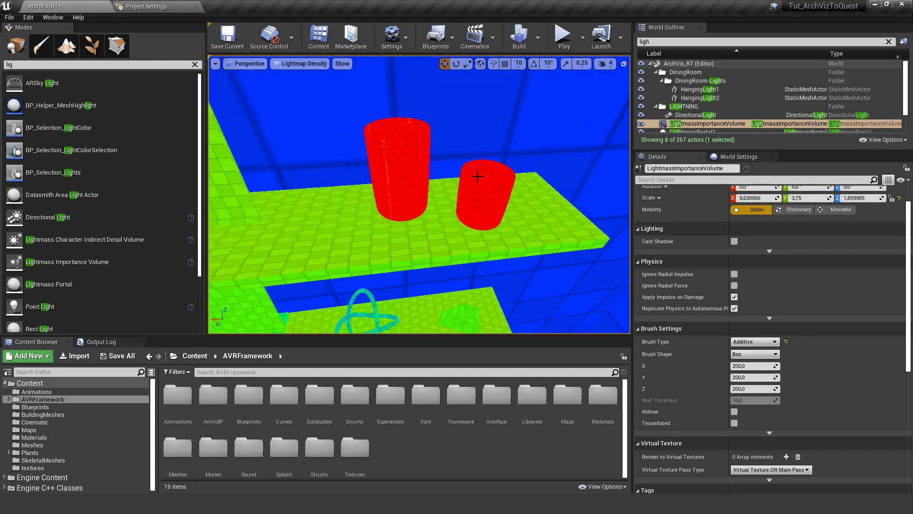
right_drag(440, 172, 441, 173)
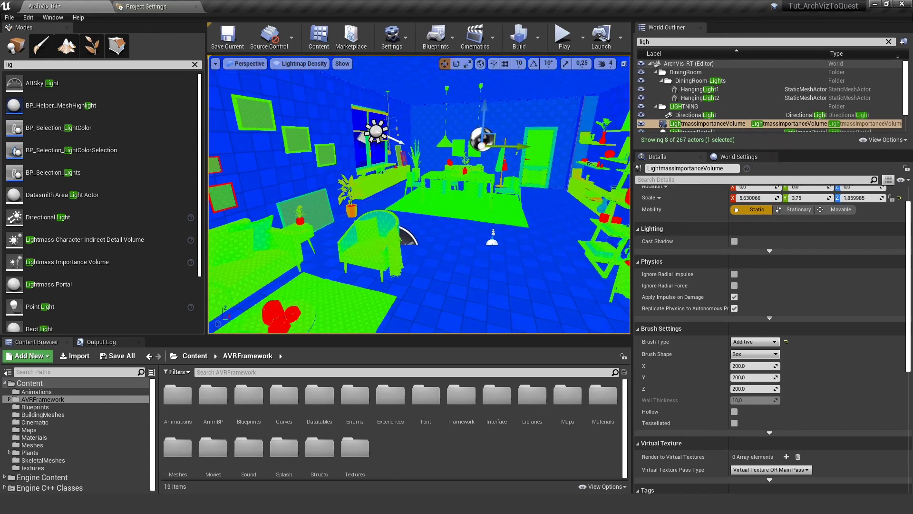
click(300, 64)
click(321, 89)
Step: Set the Lighting Quality for the lighting build to Medium
click(537, 38)
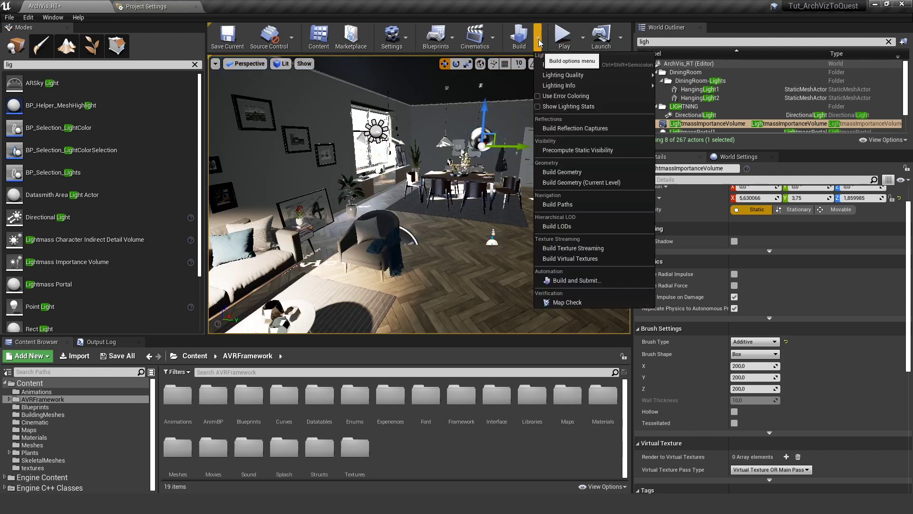
mouse_move(580, 76)
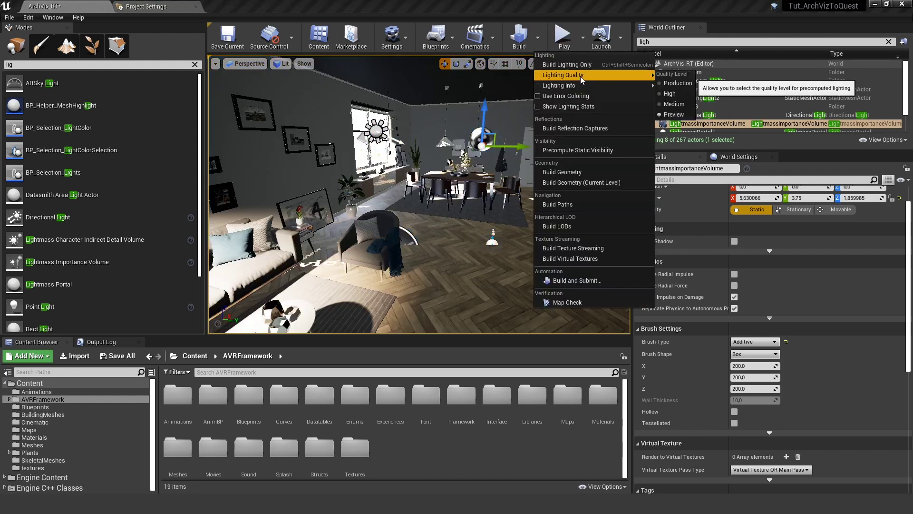
click(679, 104)
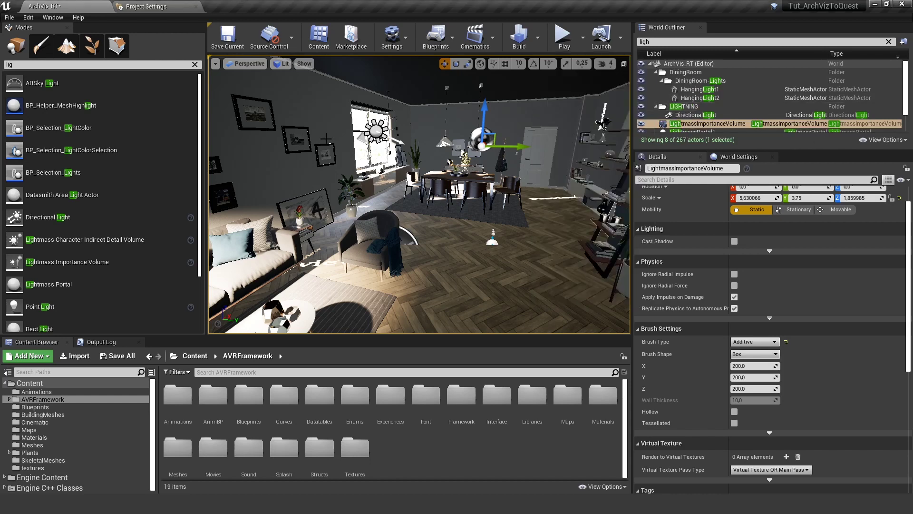
Step: Save all unsaved changes in the level and project
click(9, 17)
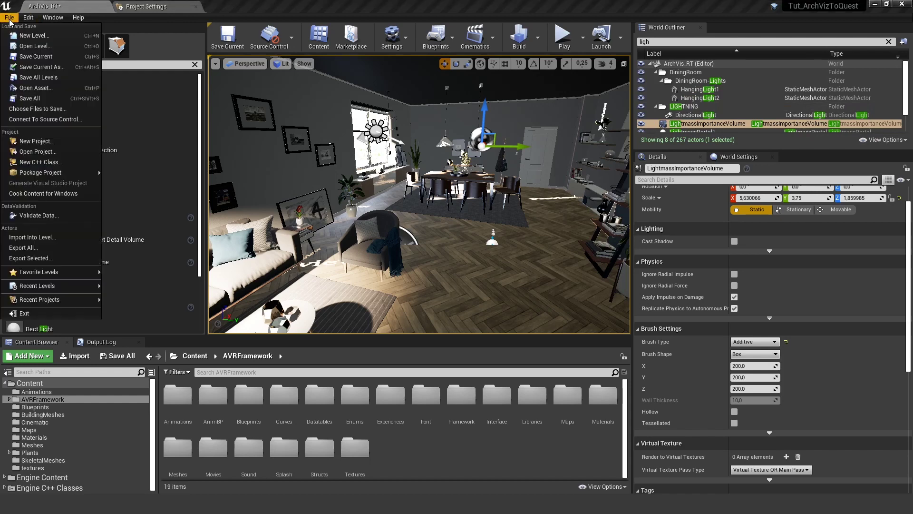
click(41, 98)
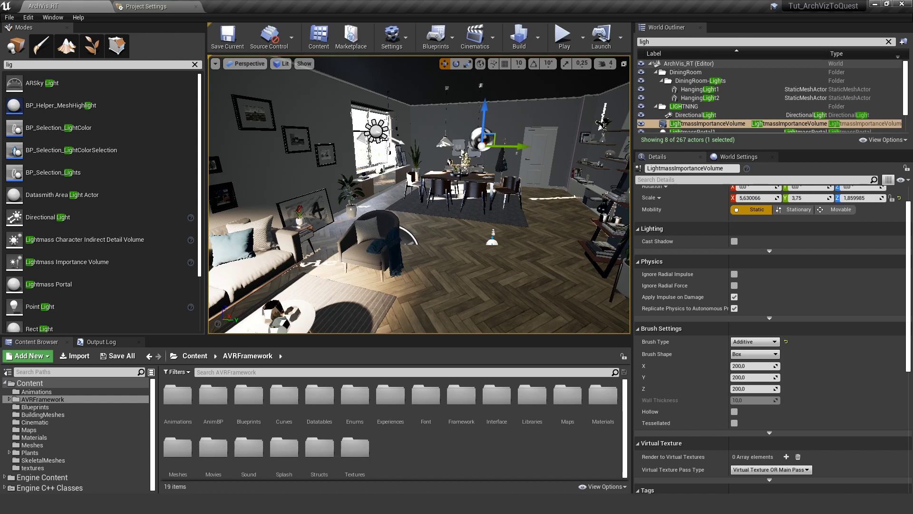
right_drag(419, 194, 352, 157)
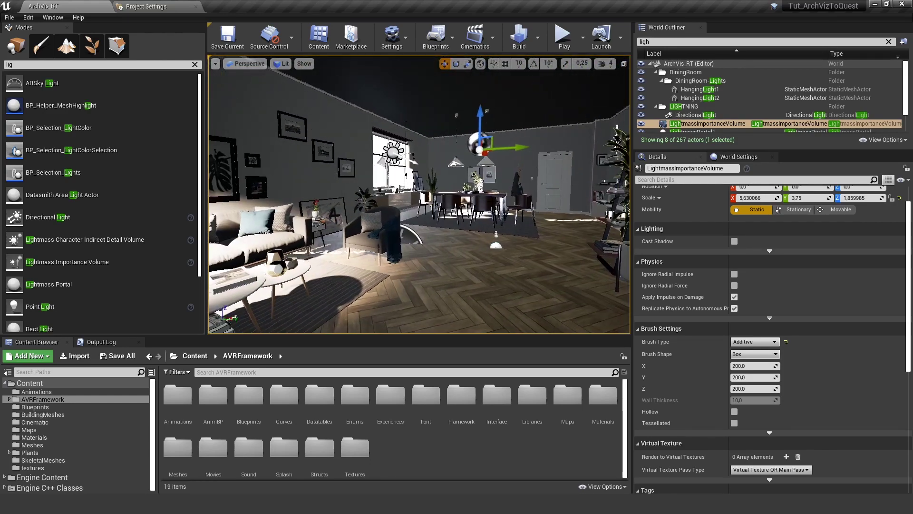
right_drag(381, 195, 383, 196)
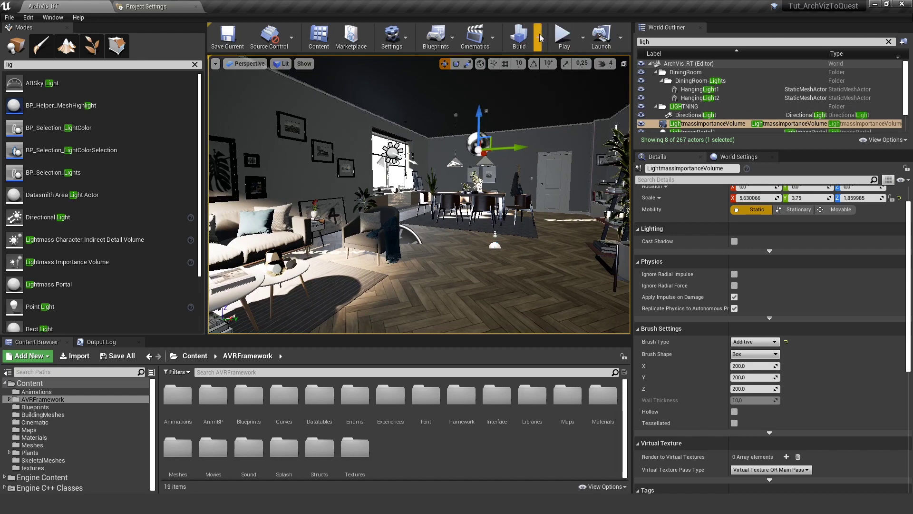
Step: Run a lighting-only build of the level and check the sofa and dining areas
click(538, 38)
click(578, 63)
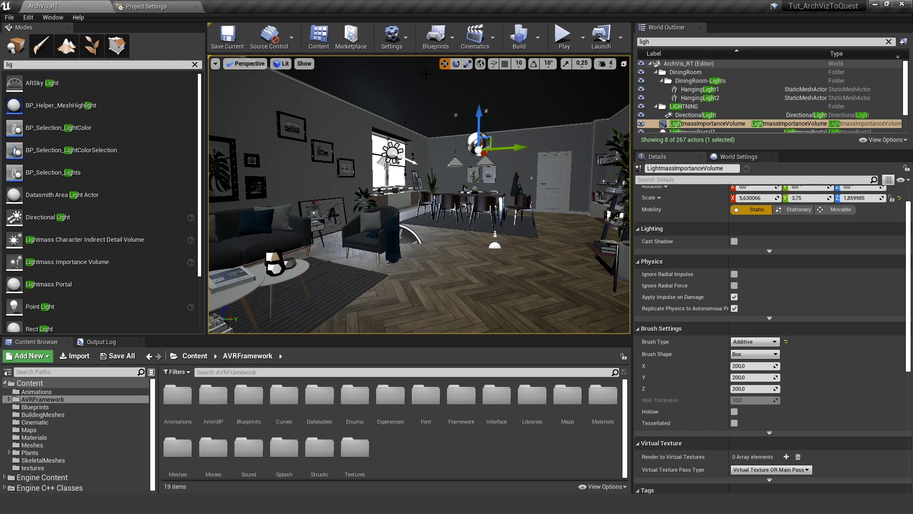
right_drag(364, 164, 302, 173)
right_drag(409, 188, 423, 190)
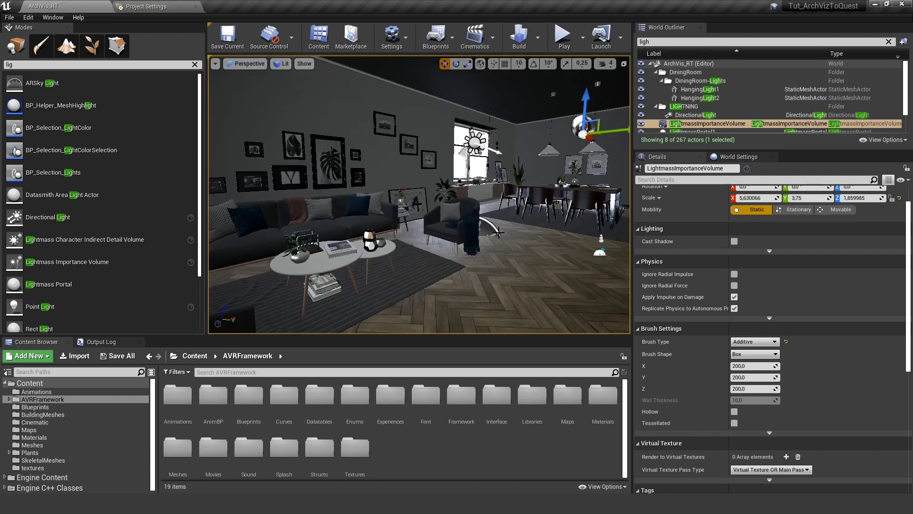
Step: Turn off Force No Precomputed Lighting in the advanced Lightmass world settings
click(739, 156)
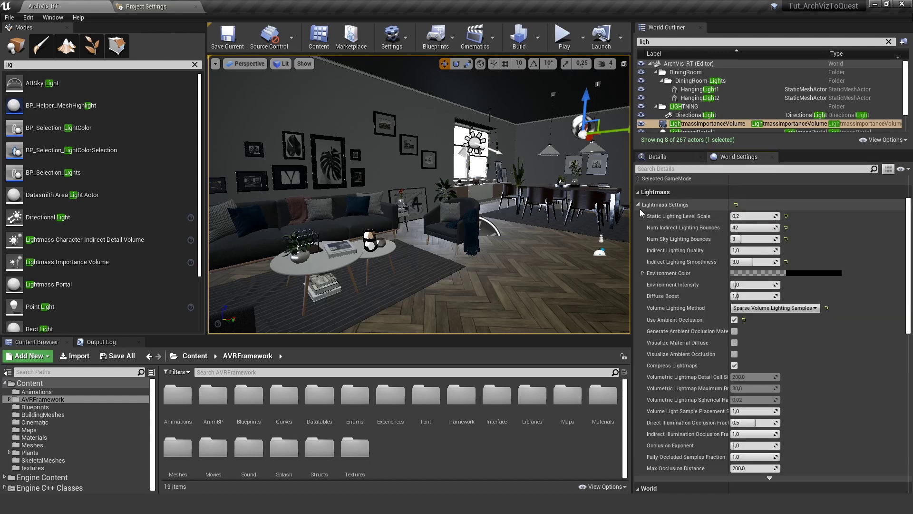
scroll(673, 297, down, 1)
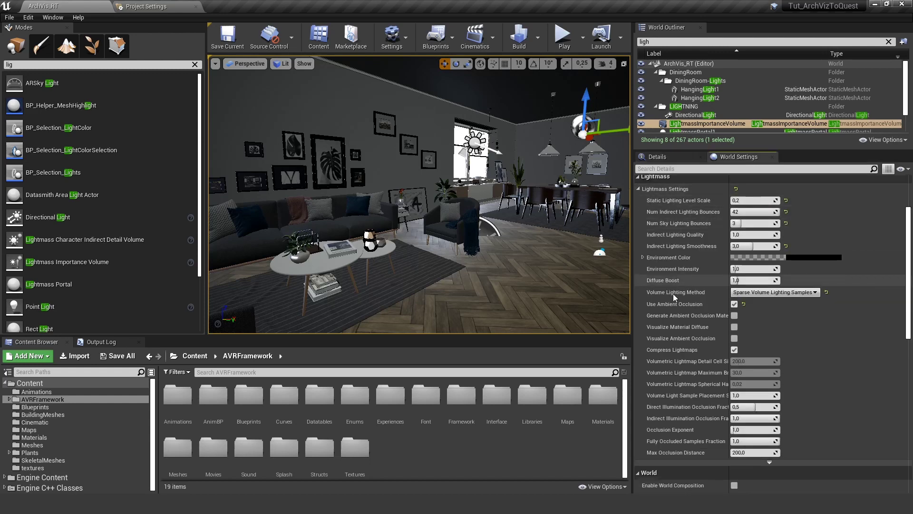
scroll(672, 291, down, 4)
scroll(670, 333, down, 5)
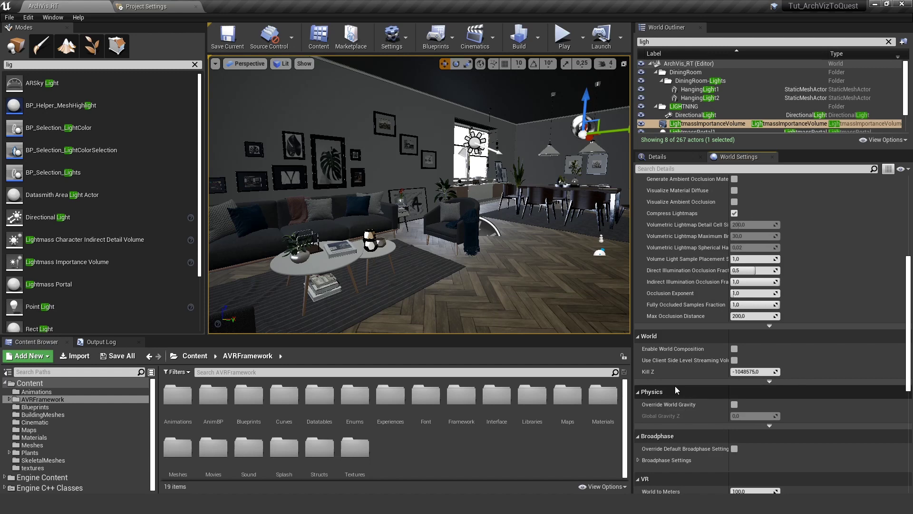
click(771, 325)
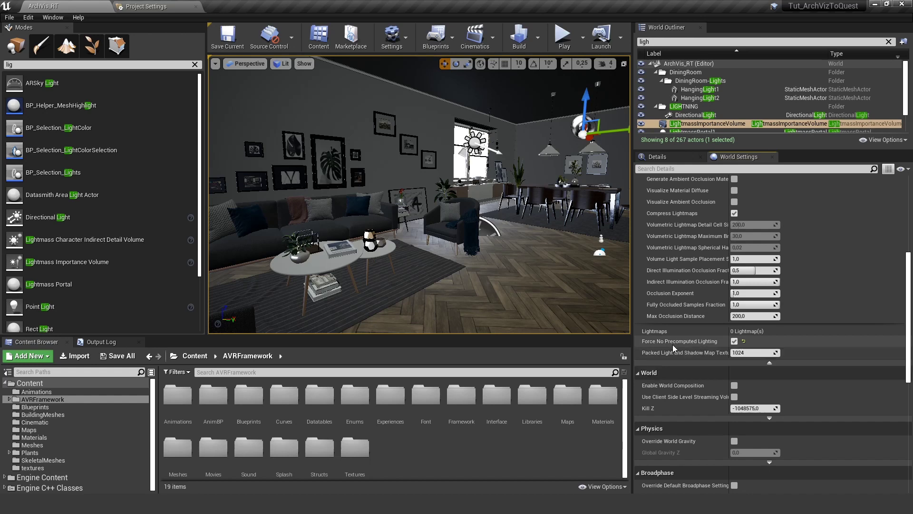
click(734, 341)
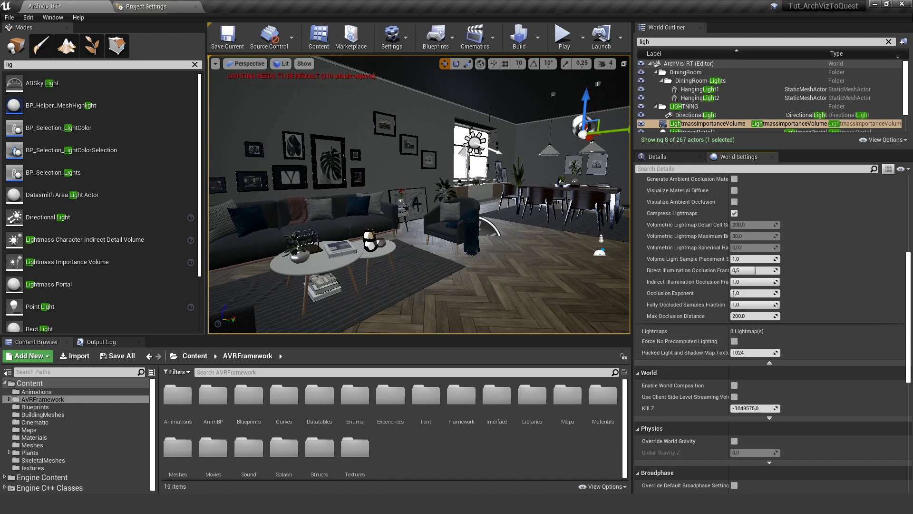
Step: Rebuild only the level's lighting with precomputed lighting allowed
right_drag(356, 254, 362, 254)
click(535, 45)
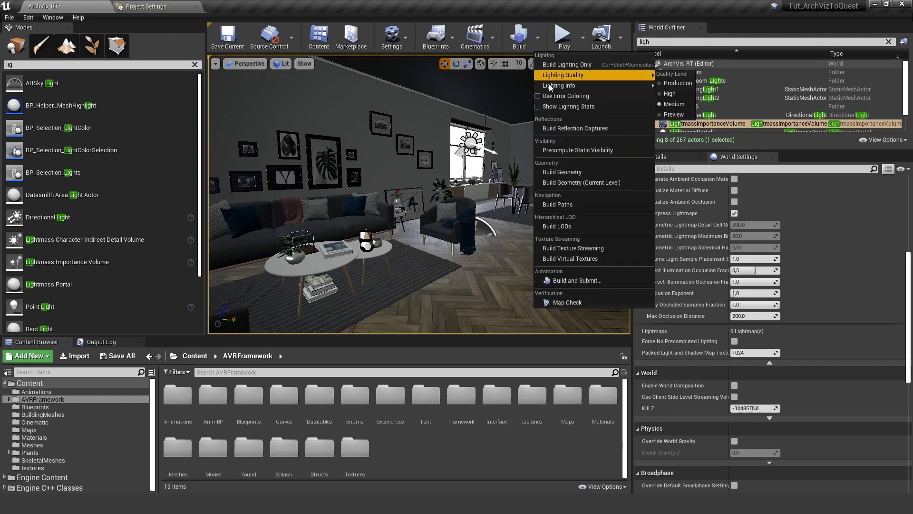
click(563, 75)
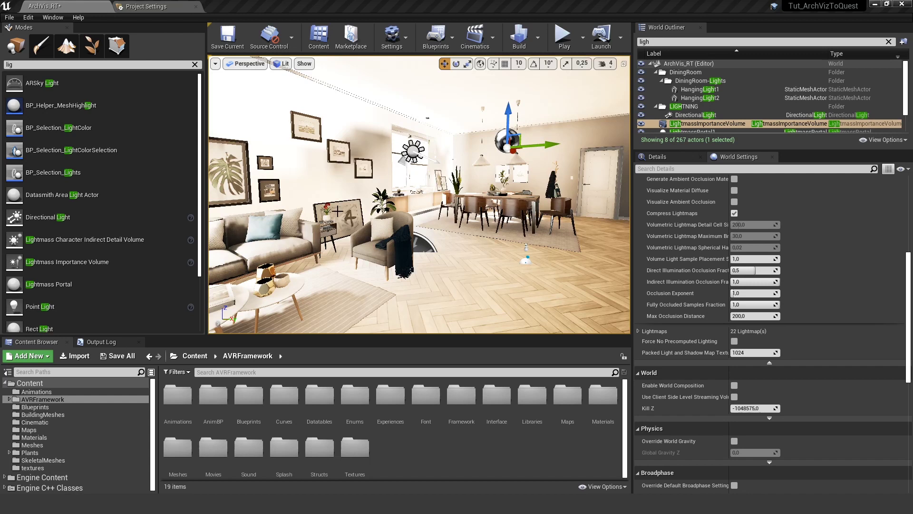
Step: Examine the baked light and shadows on the dining area, window side and picture wall
right_drag(373, 214, 452, 272)
right_drag(428, 212, 456, 211)
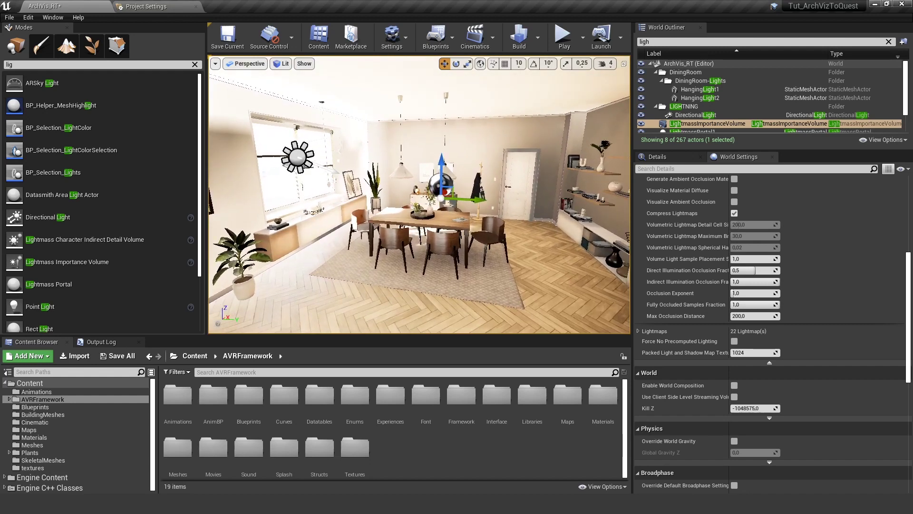
right_drag(438, 208, 423, 208)
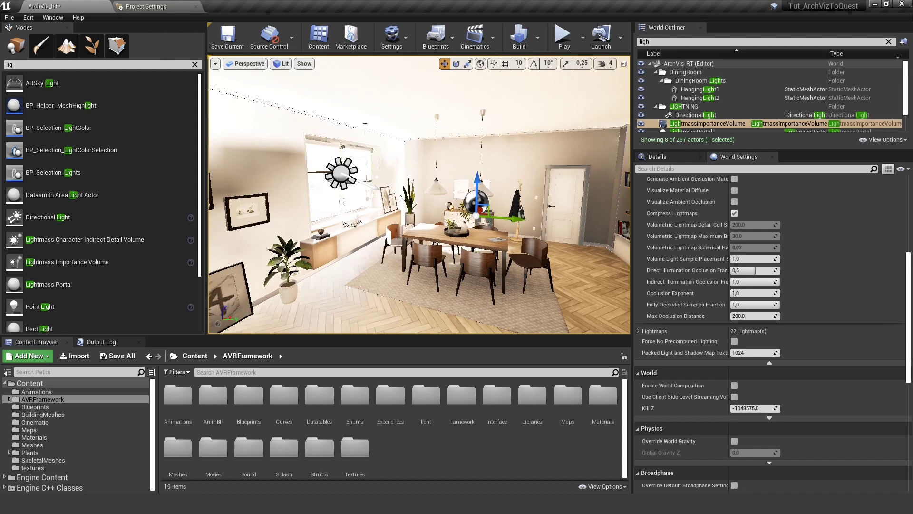
right_drag(423, 207, 418, 207)
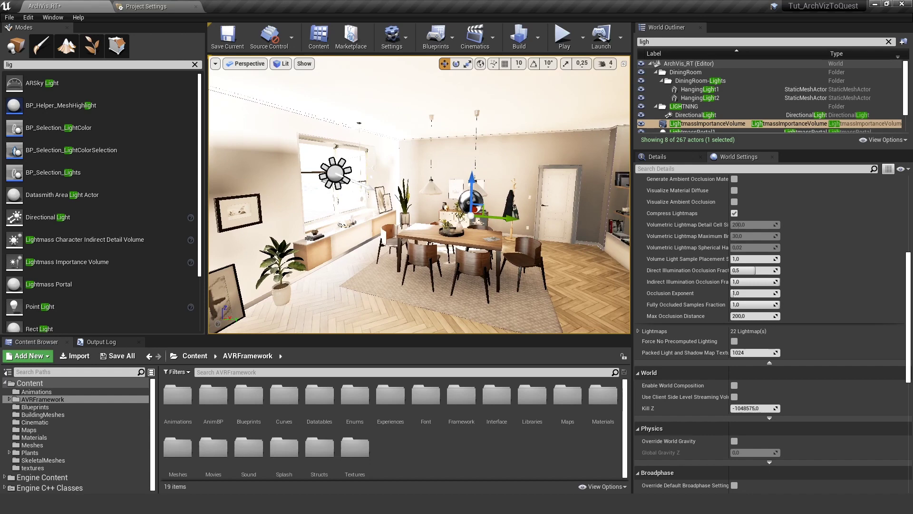
right_drag(418, 207, 355, 187)
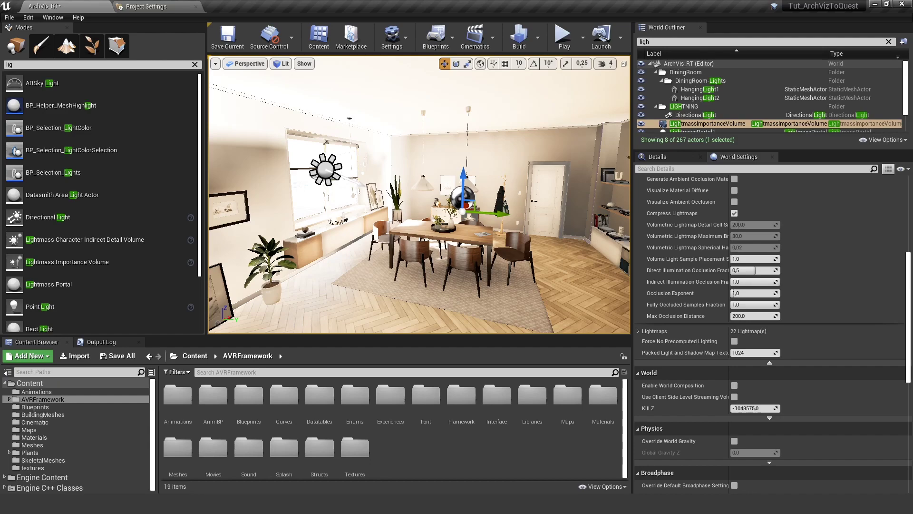
mouse_move(418, 195)
right_down()
mouse_move(580, 200)
mouse_move(409, 192)
right_up()
key(w)
right_drag(418, 195, 394, 200)
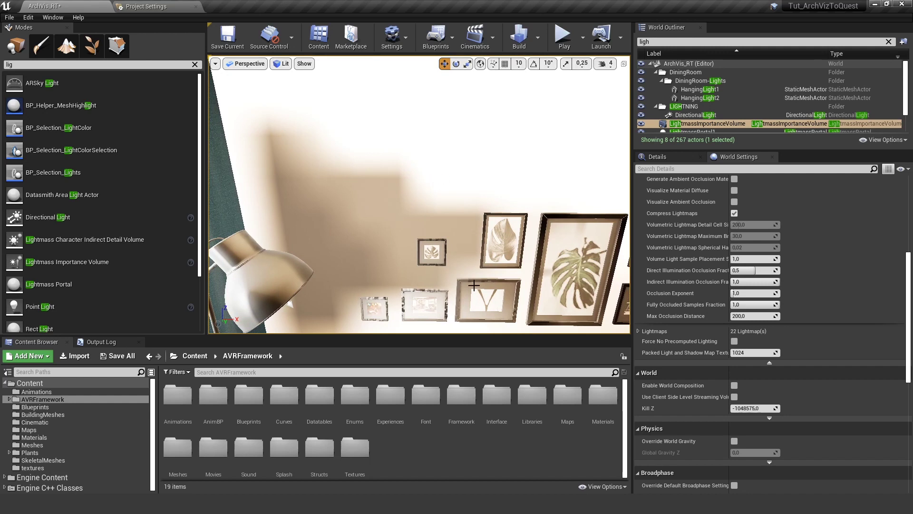
Step: Check the picture wall in the Lightmap Density view mode and return to the Lit view mode
click(281, 64)
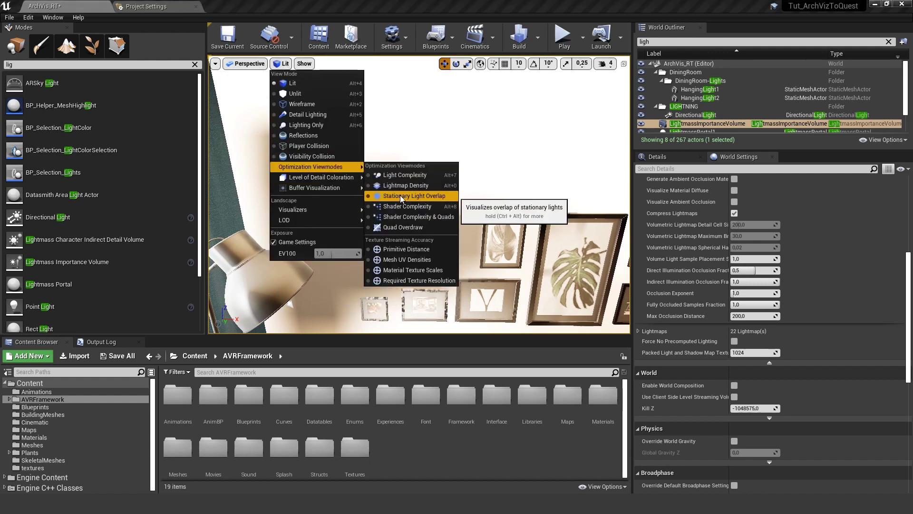
click(398, 186)
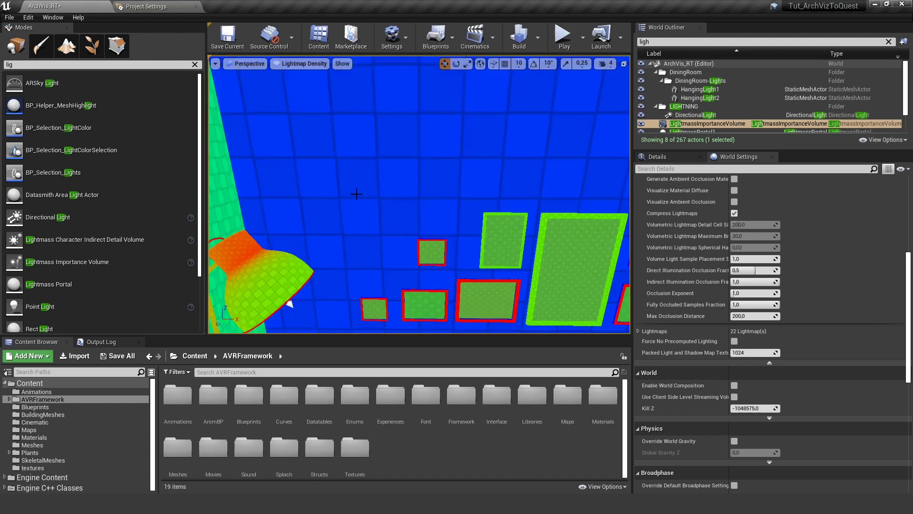
click(304, 63)
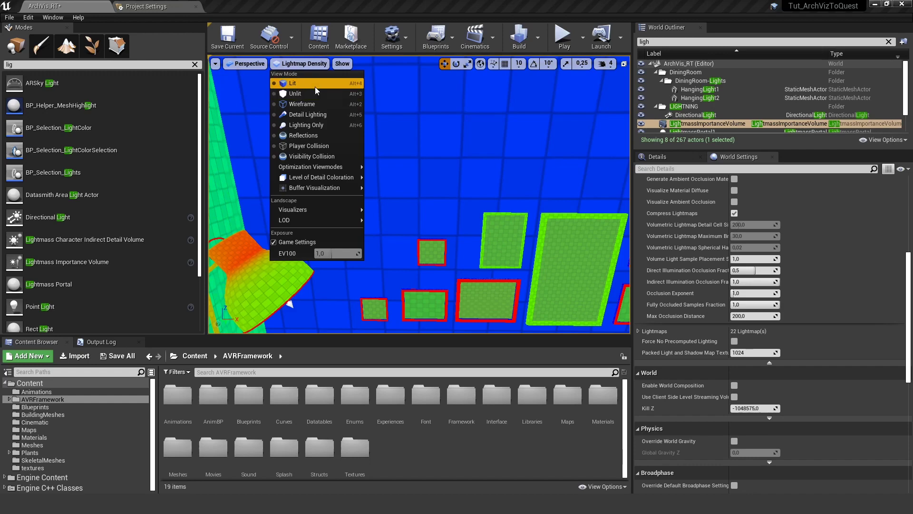
click(298, 84)
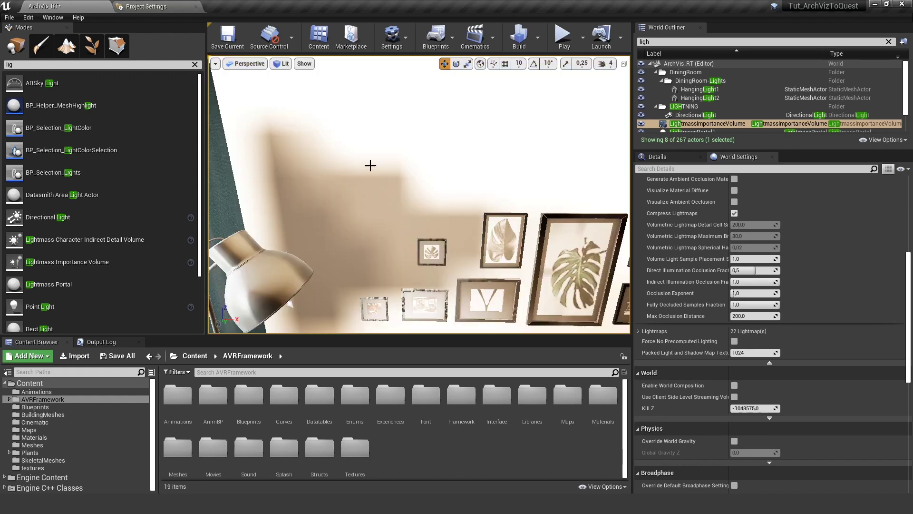
mouse_move(370, 166)
right_down()
mouse_move(499, 155)
mouse_move(371, 165)
right_up()
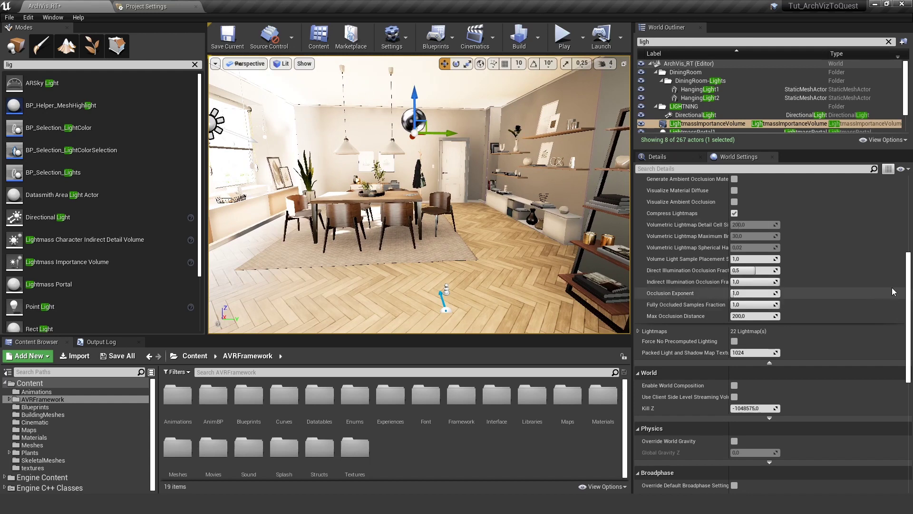
Step: Set the Lightmass Occlusion Exponent to 3,0 for the ambient occlusion
scroll(908, 286, up, 1)
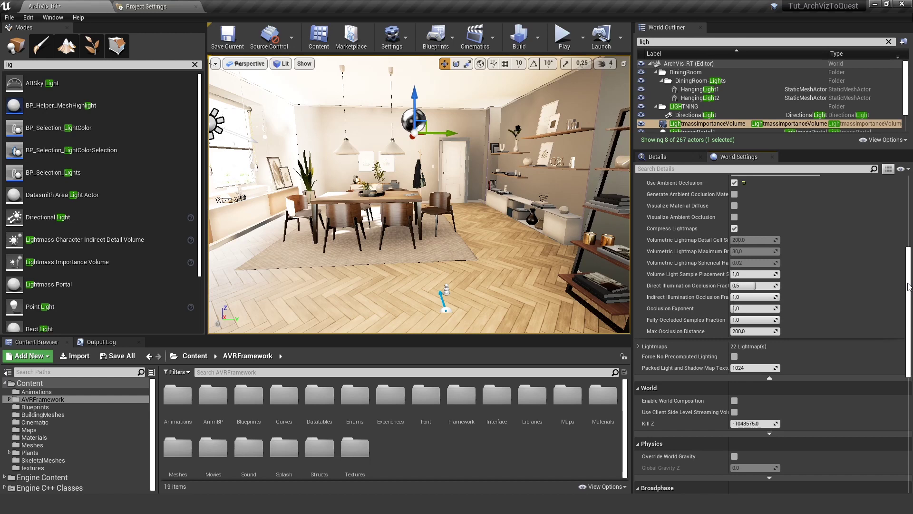
scroll(909, 285, up, 2)
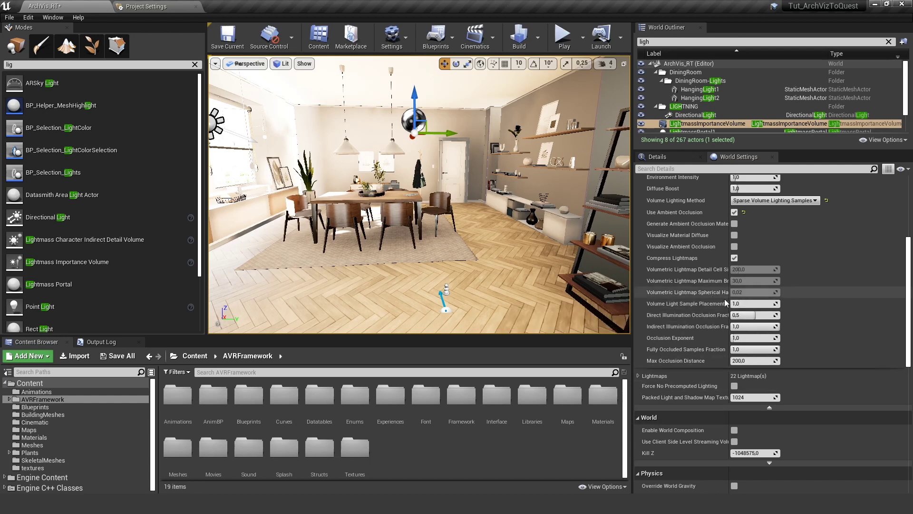
scroll(749, 265, up, 2)
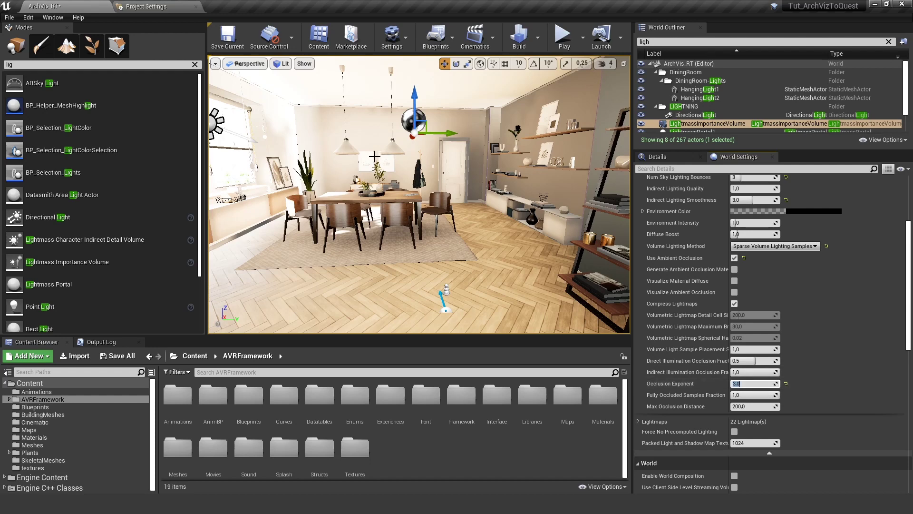
right_drag(419, 194, 483, 207)
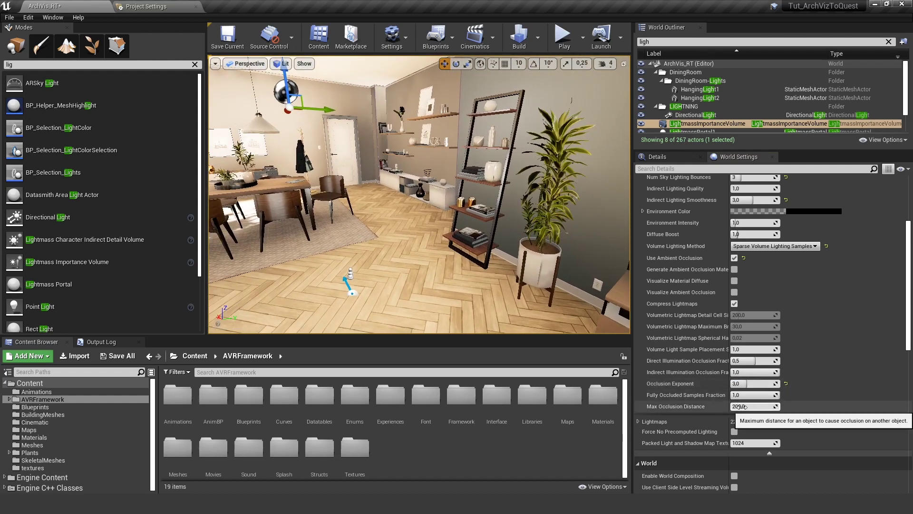
right_drag(420, 194, 405, 183)
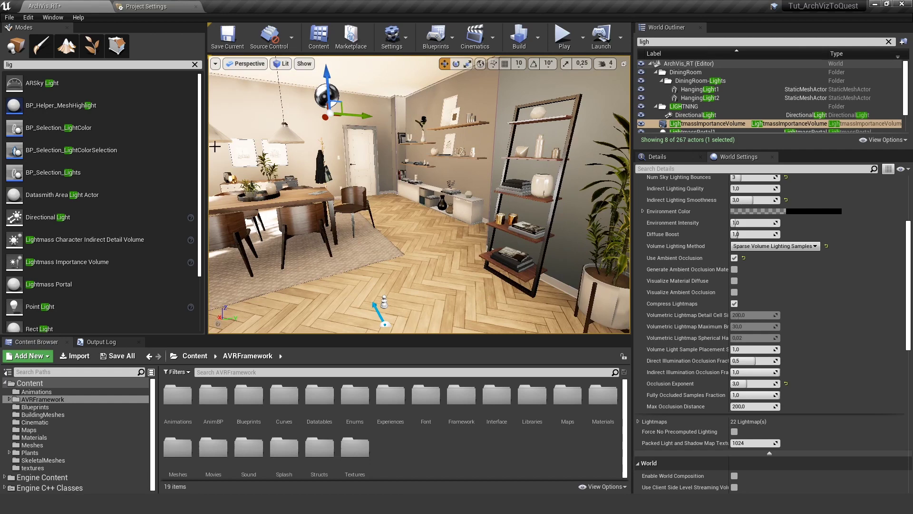
Step: Open the Message Log and review the Lighting Results for lightmap UV problems on the meshes
click(55, 18)
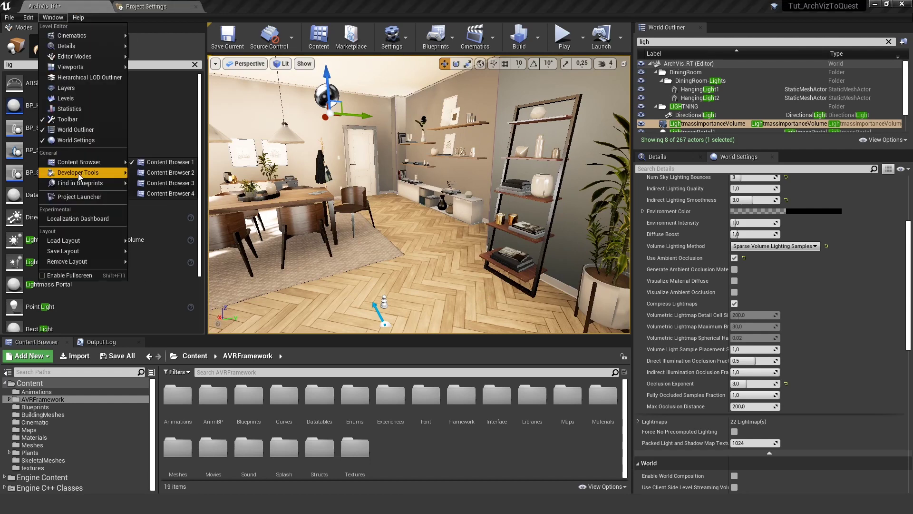
mouse_move(78, 173)
click(164, 255)
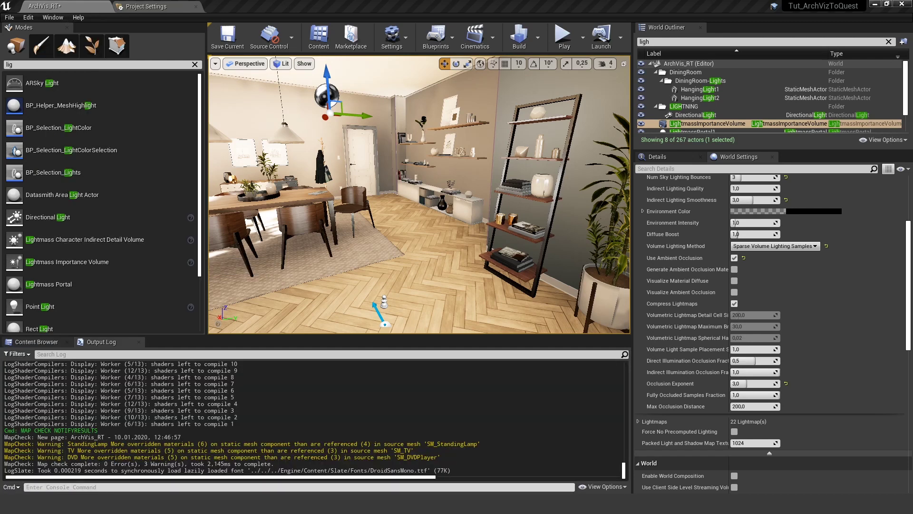
drag(699, 256, 310, 136)
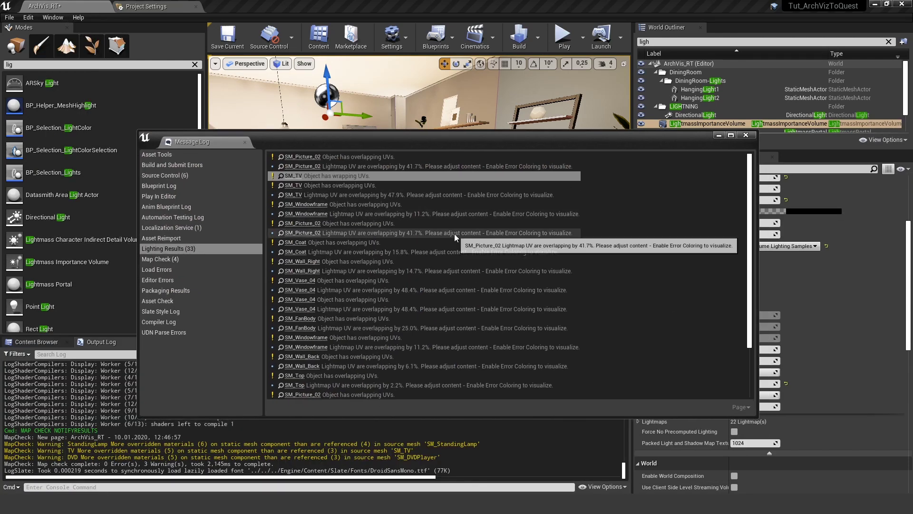
click(404, 166)
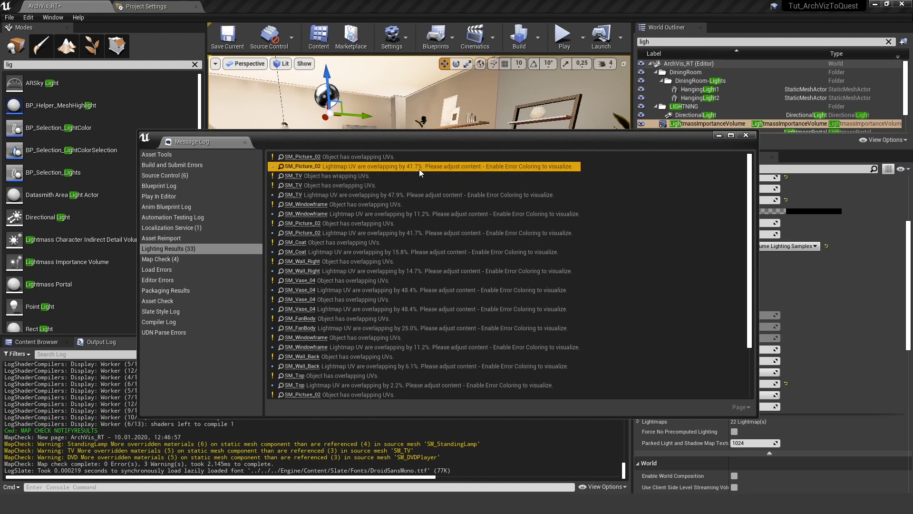
drag(482, 137, 450, 123)
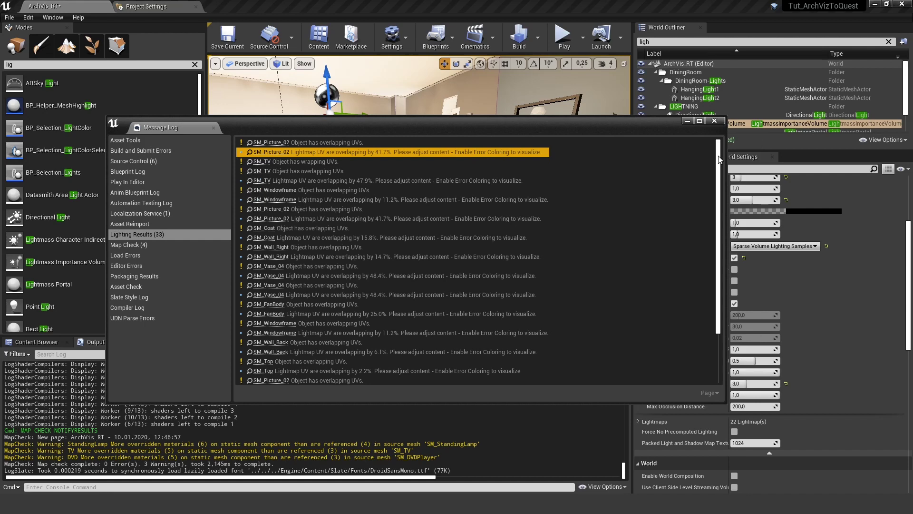
click(718, 151)
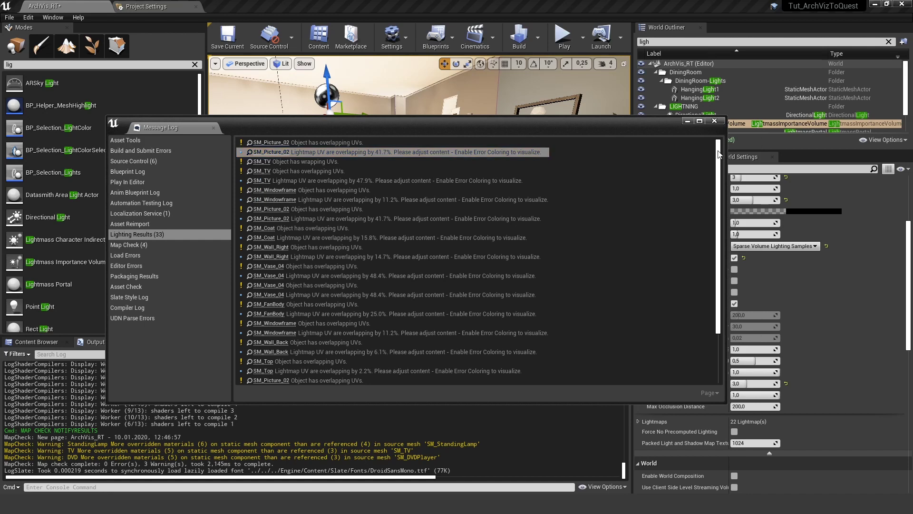
scroll(719, 155, down, 1)
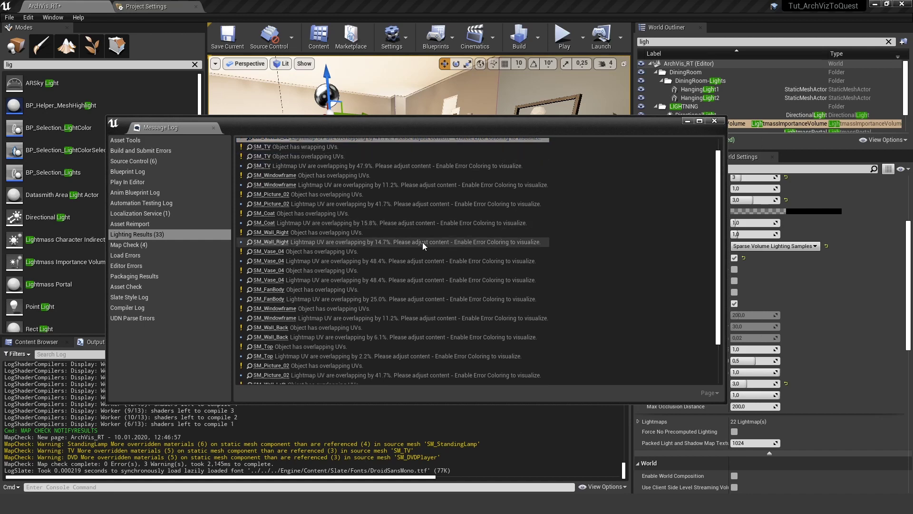
Step: Read through the remaining Lighting Results entries for overlapping lightmap UVs and close the Message Log
scroll(515, 301, down, 3)
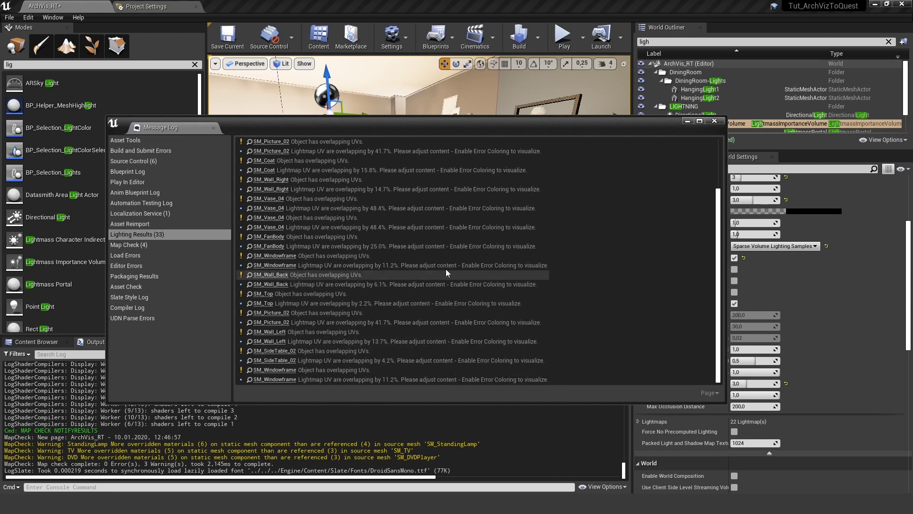
drag(412, 126, 382, 130)
scroll(371, 309, up, 2)
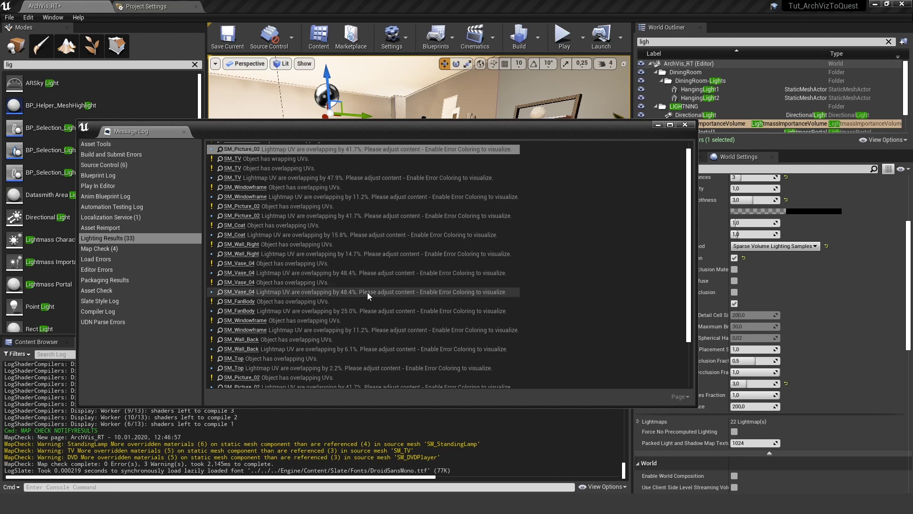
scroll(367, 295, up, 1)
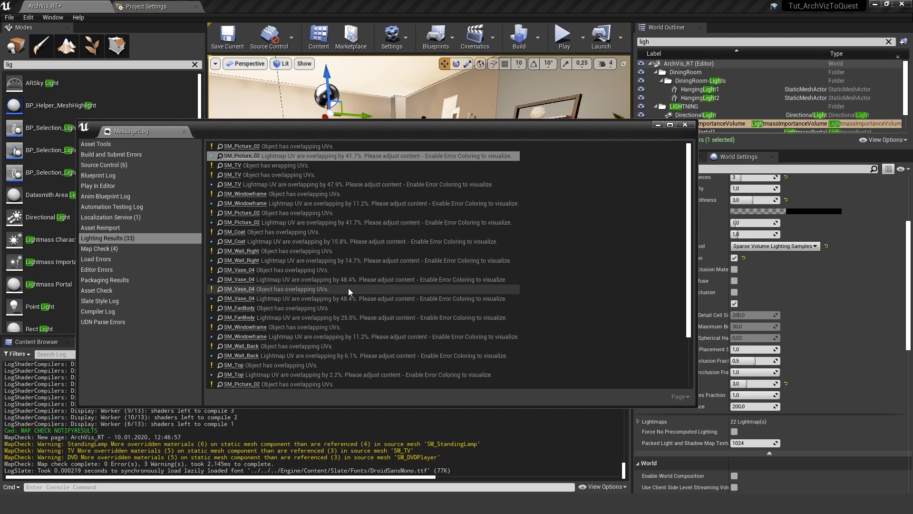
scroll(330, 254, down, 3)
click(300, 230)
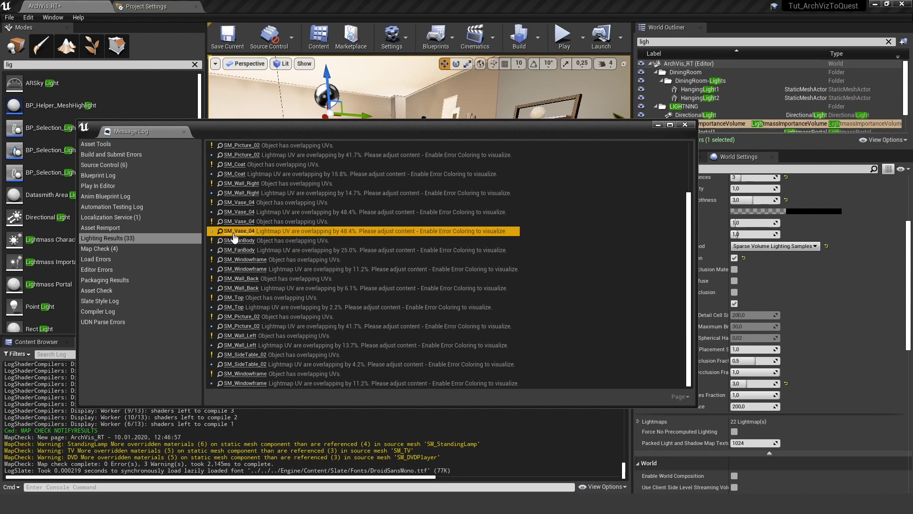
click(685, 124)
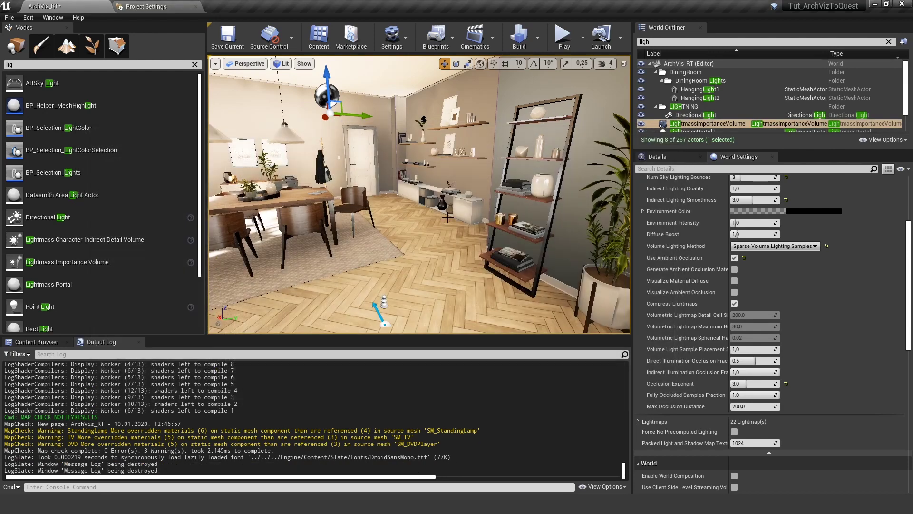
Step: Examine the baked lighting and shadows around the sofa, picture wall, armchair and dining area from several viewpoints
right_drag(434, 232, 403, 192)
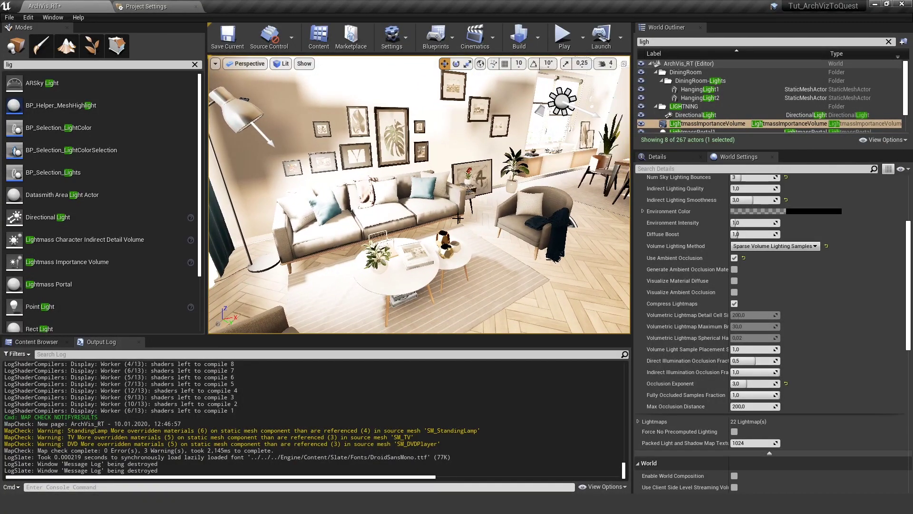
right_drag(547, 216, 518, 257)
right_drag(604, 234, 601, 226)
right_drag(418, 194, 570, 187)
right_drag(597, 219, 589, 204)
right_drag(357, 205, 371, 216)
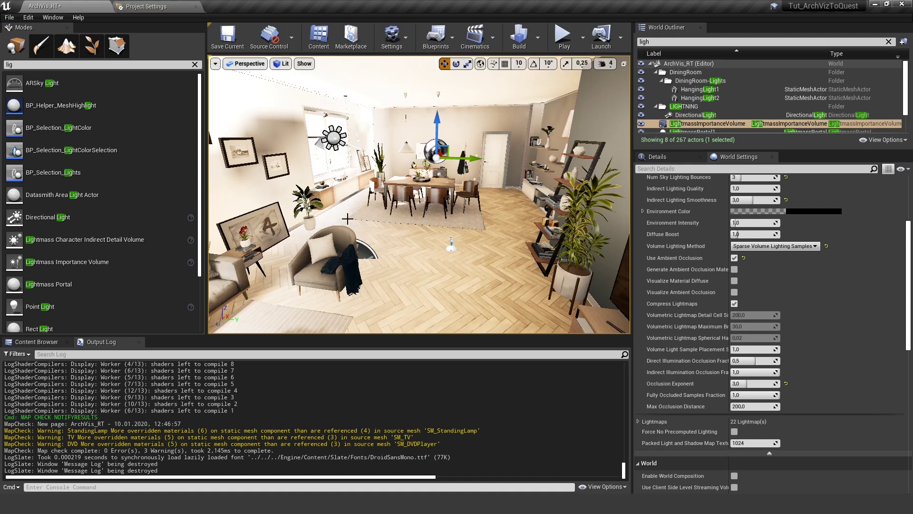
right_drag(348, 219, 347, 218)
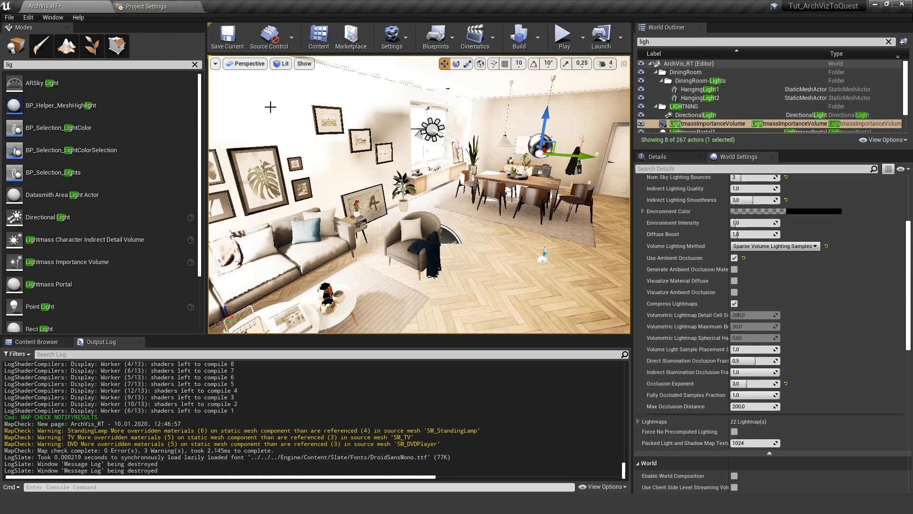
mouse_move(489, 150)
right_down()
mouse_move(347, 155)
mouse_move(337, 169)
mouse_move(271, 150)
mouse_move(356, 179)
mouse_move(489, 150)
right_up()
scroll(728, 284, up, 5)
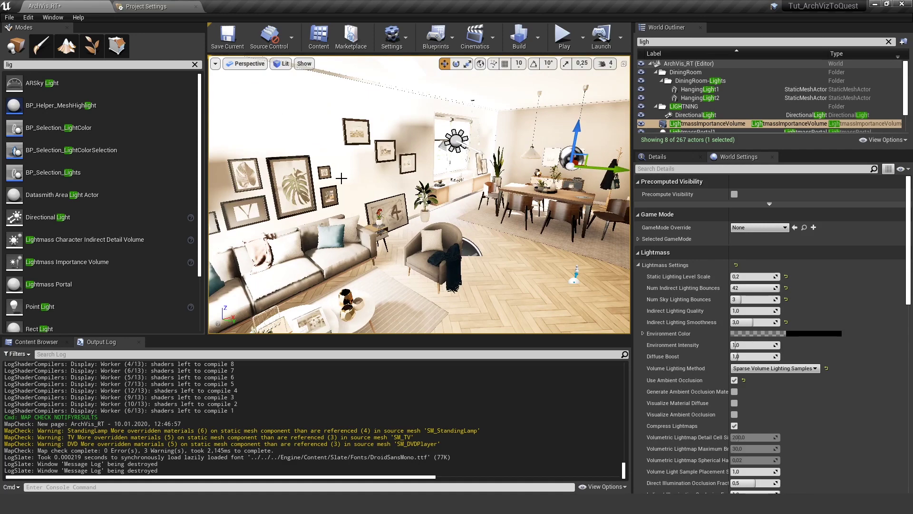
right_drag(214, 130, 214, 131)
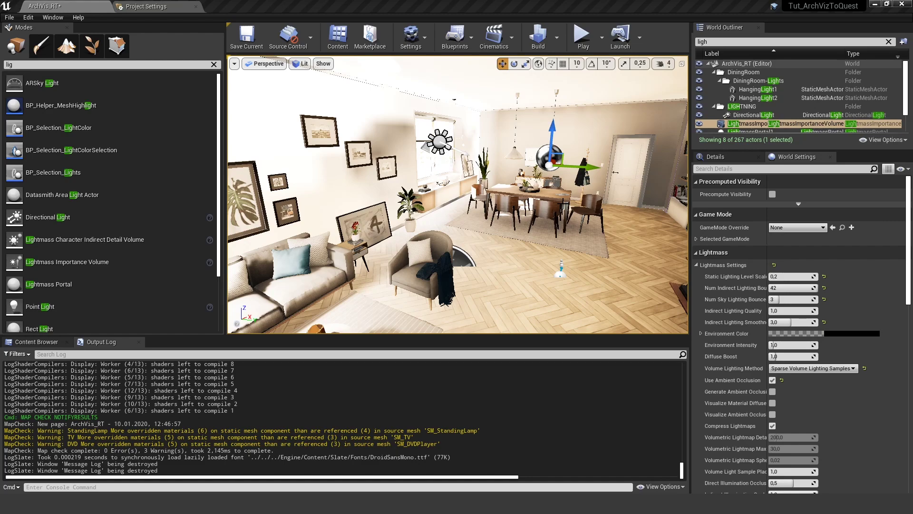
Step: Play the level in the editor to view the baked lighting in the running room, and stop the session
click(582, 35)
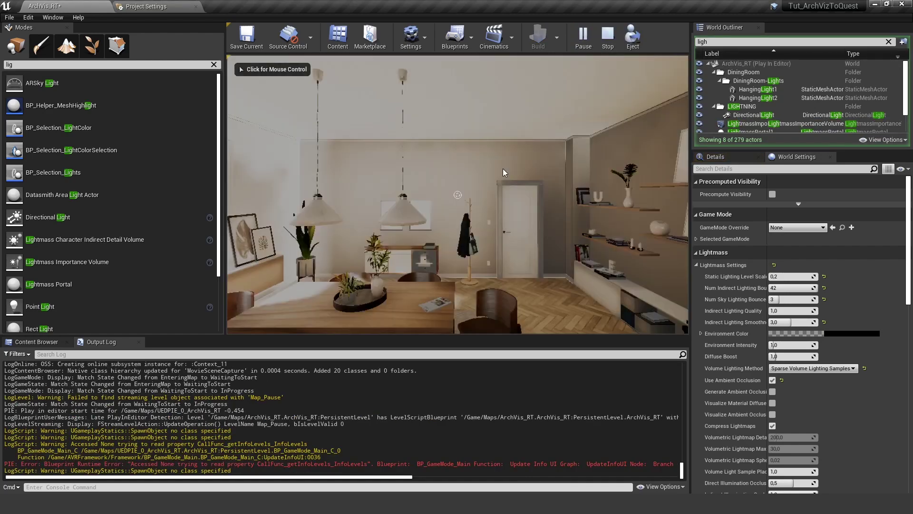
click(504, 173)
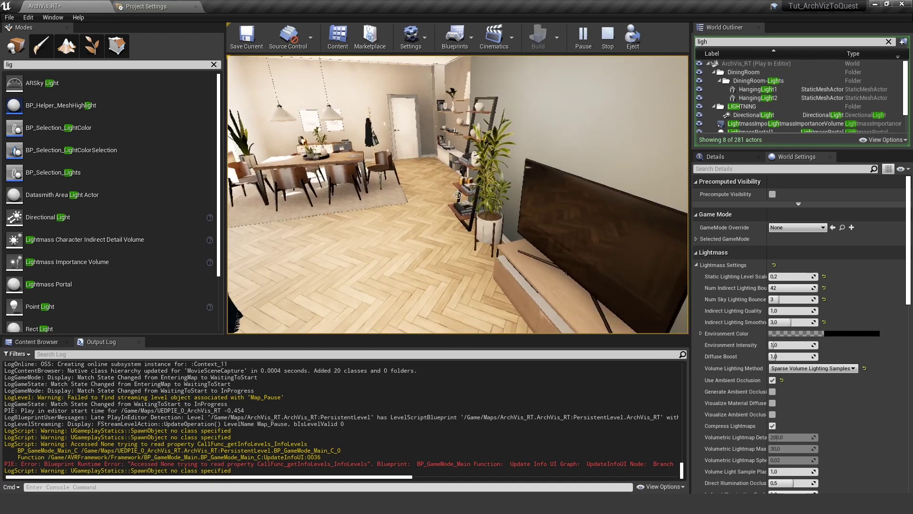
key(Escape)
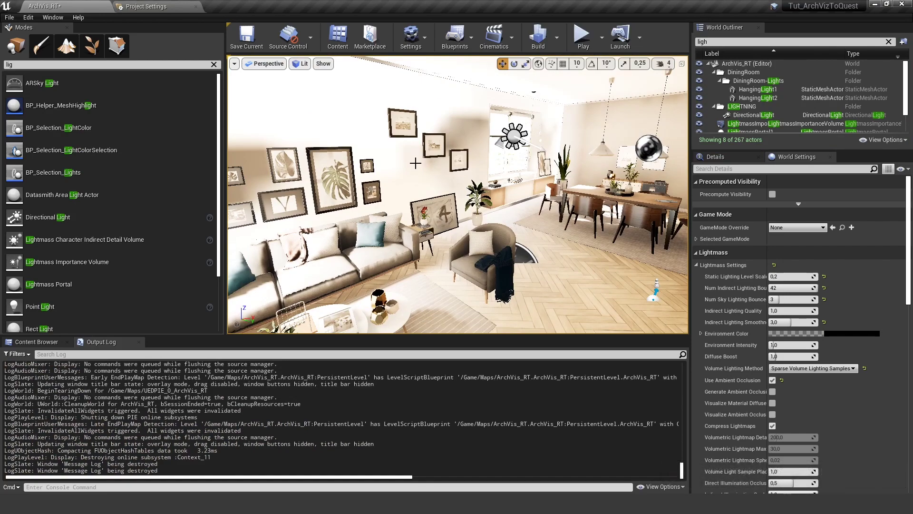
Step: Select the dark blue blanket on the armchair and open its static mesh SM_ThrowBlanket_02 for inspection
key(w)
mouse_move(415, 163)
right_down()
mouse_move(431, 223)
mouse_move(425, 169)
right_up()
key(w)
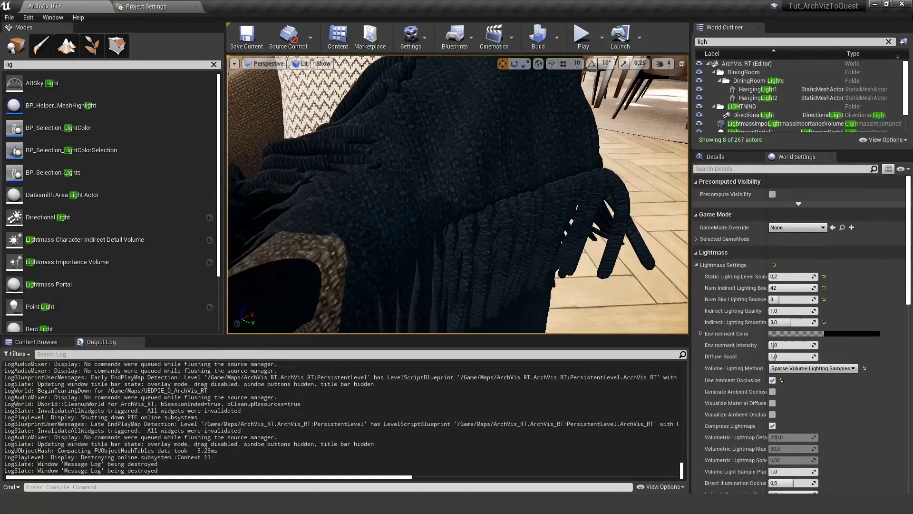
click(415, 162)
scroll(415, 162, down, 3)
click(727, 158)
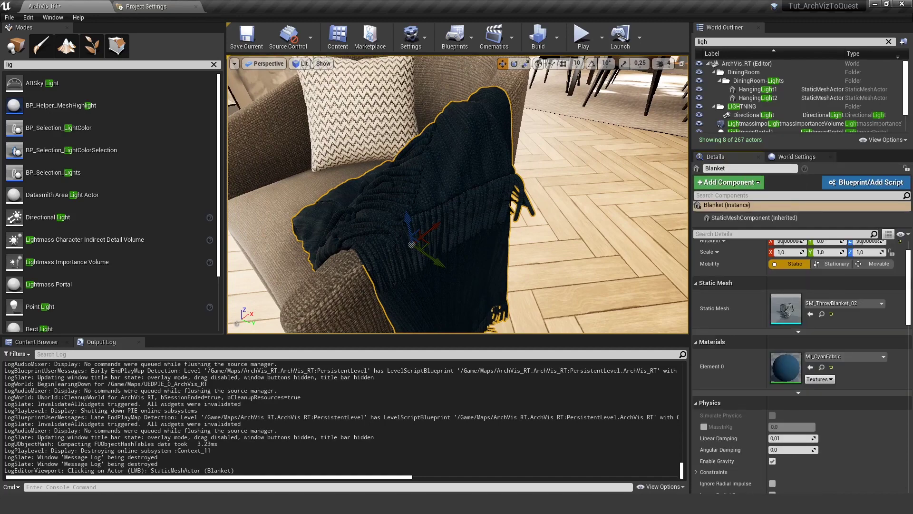
right_drag(523, 190, 499, 183)
key(s)
scroll(457, 194, up, 1)
double_click(777, 312)
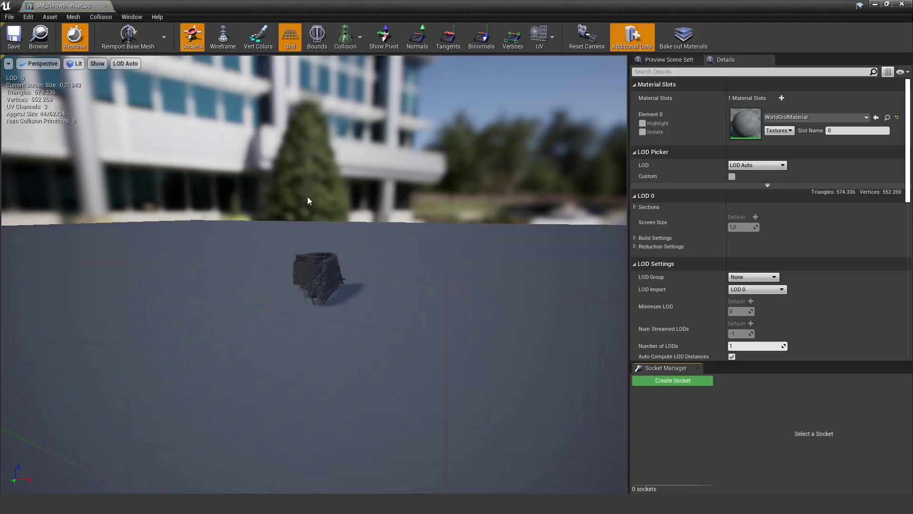
Step: Inspect the blanket mesh up close, display its UV channels 0, 1 and 2 one after another, and close the mesh
right_drag(242, 183, 282, 266)
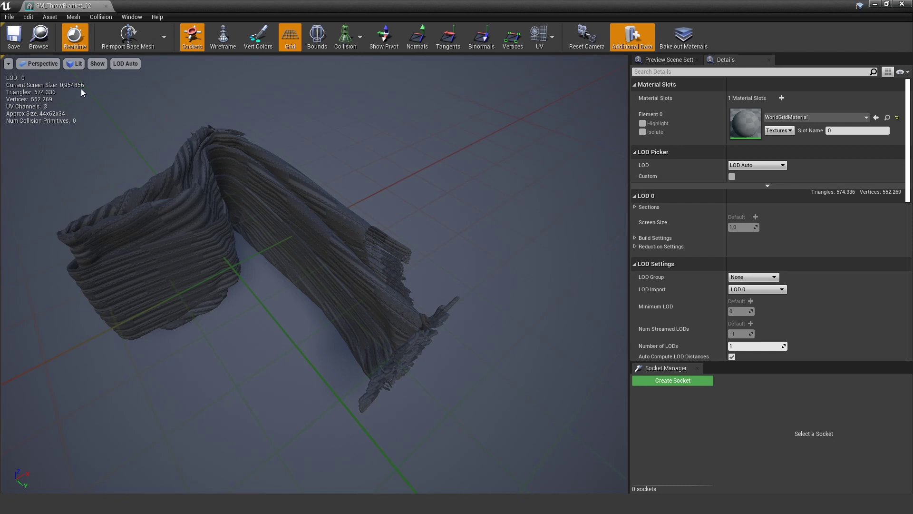
click(552, 37)
click(557, 71)
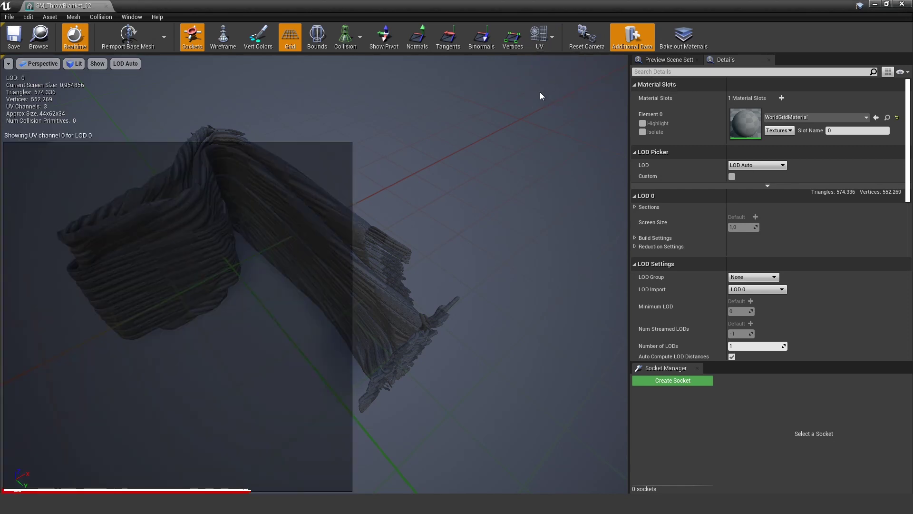
click(551, 38)
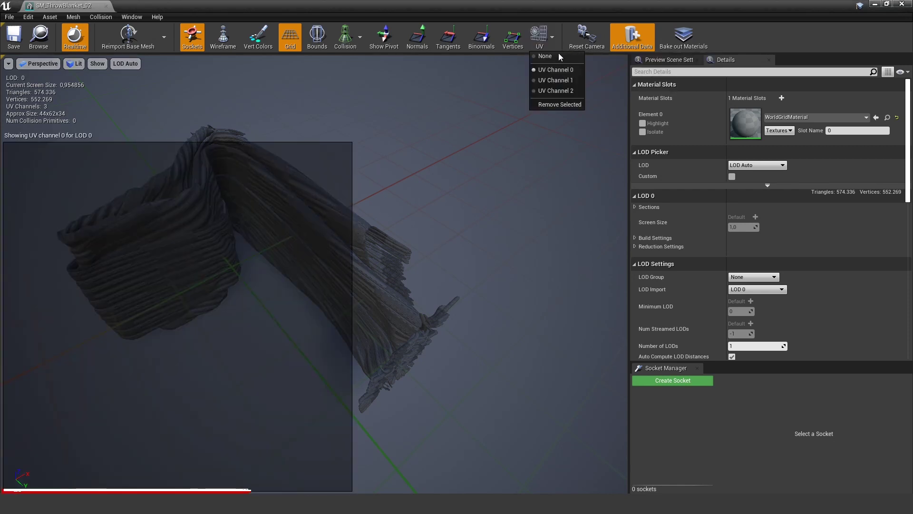
click(556, 81)
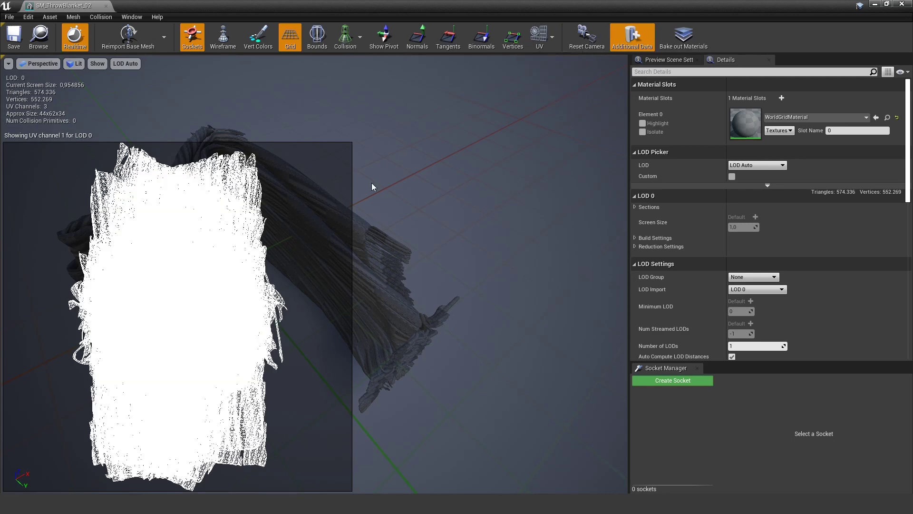
click(555, 38)
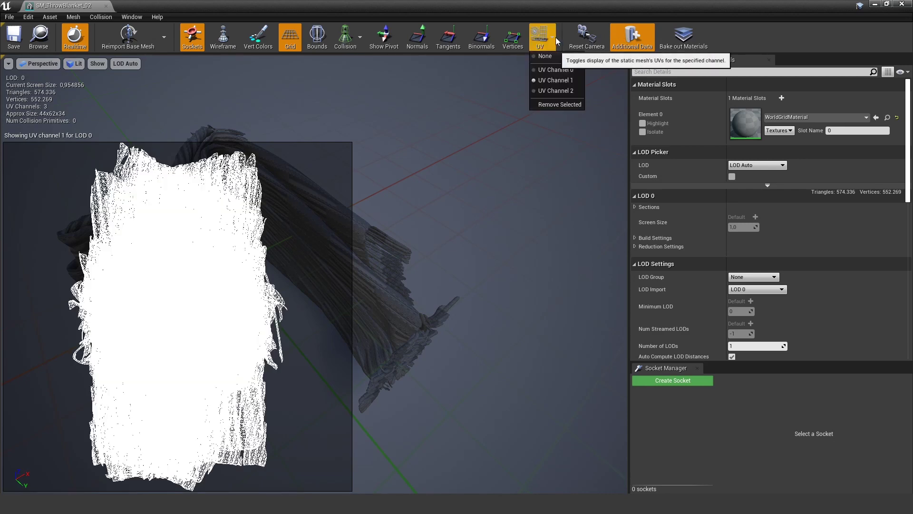
click(556, 93)
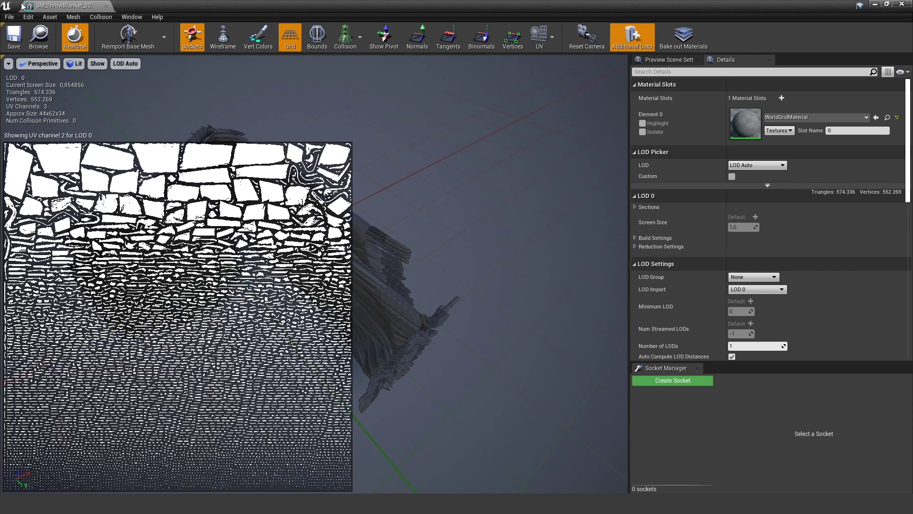
click(106, 6)
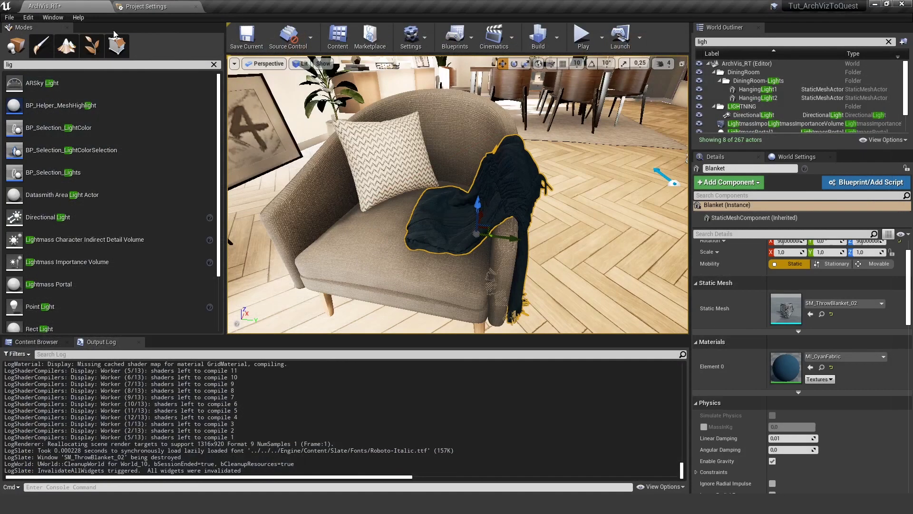